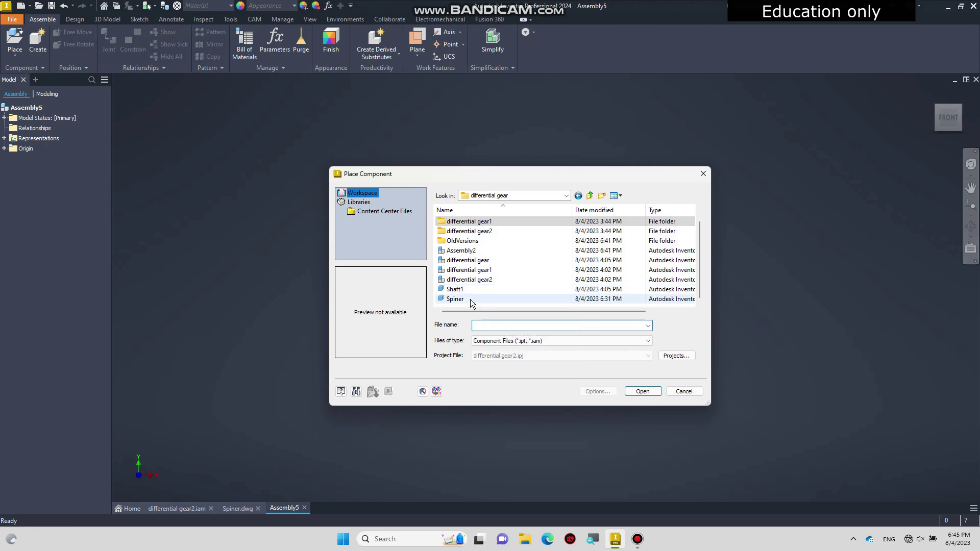
Place one instance of the Spiner part in the assembly and end the placement
left_click(643, 391)
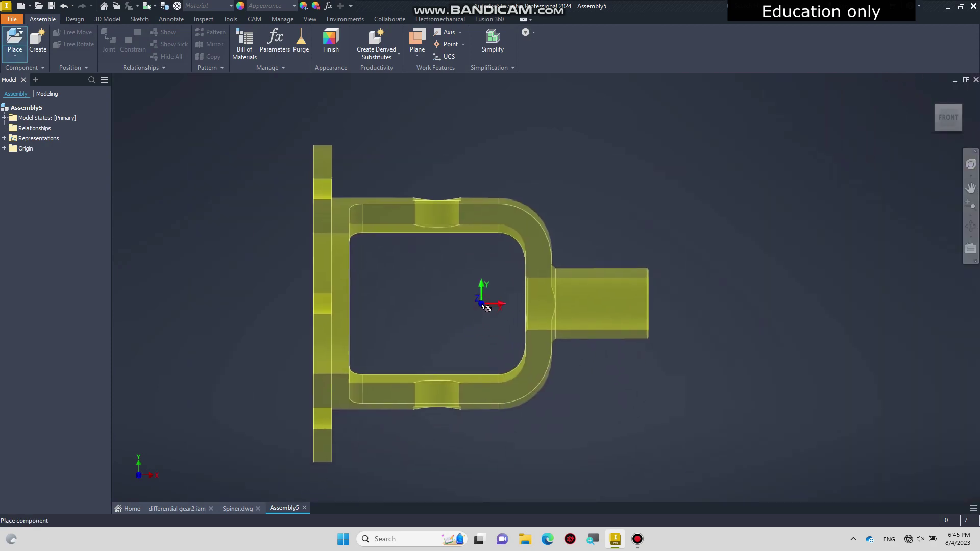
left_click(486, 307)
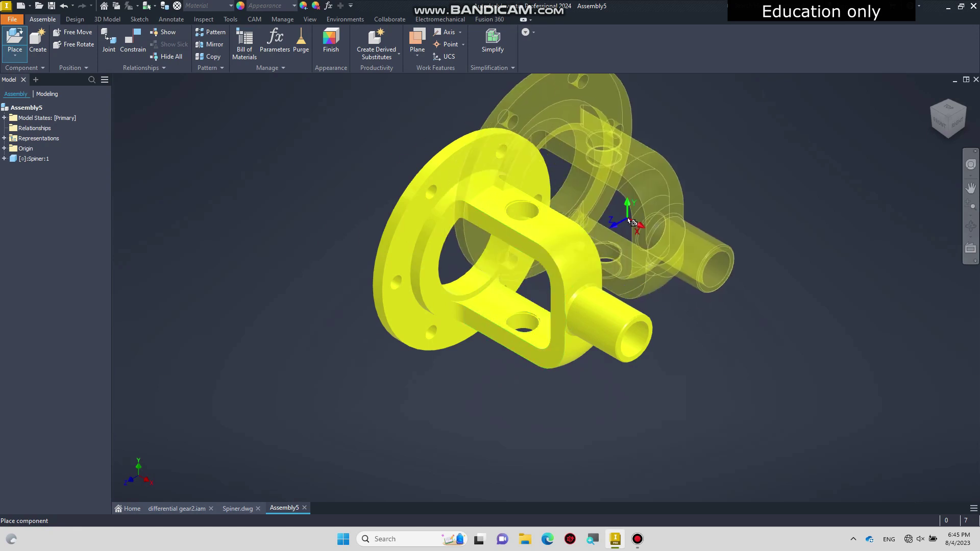
key("Escape")
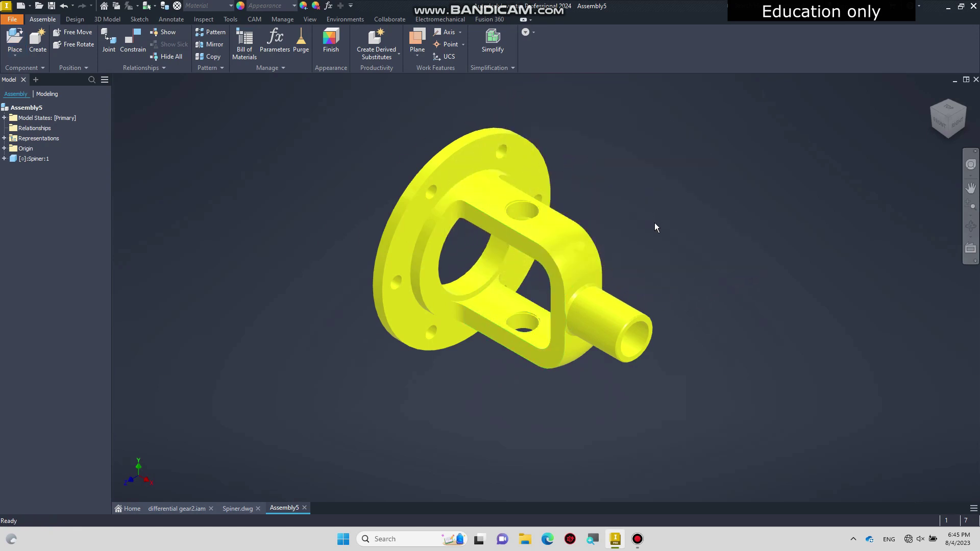
middle_click_drag(652, 232, 637, 234)
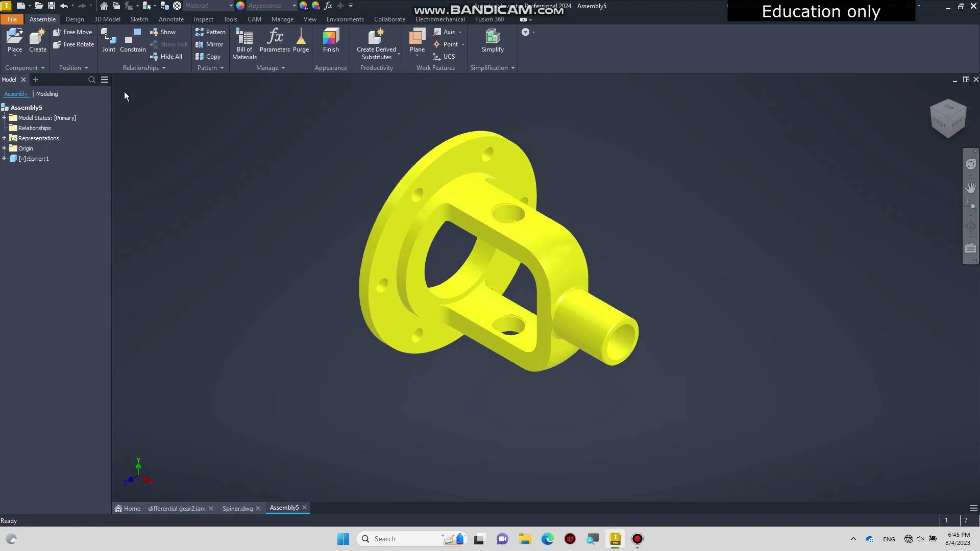
Mate the assembly's origin X Axis to the Spiner's origin X Axis with a 0.000 mm offset
left_click(131, 45)
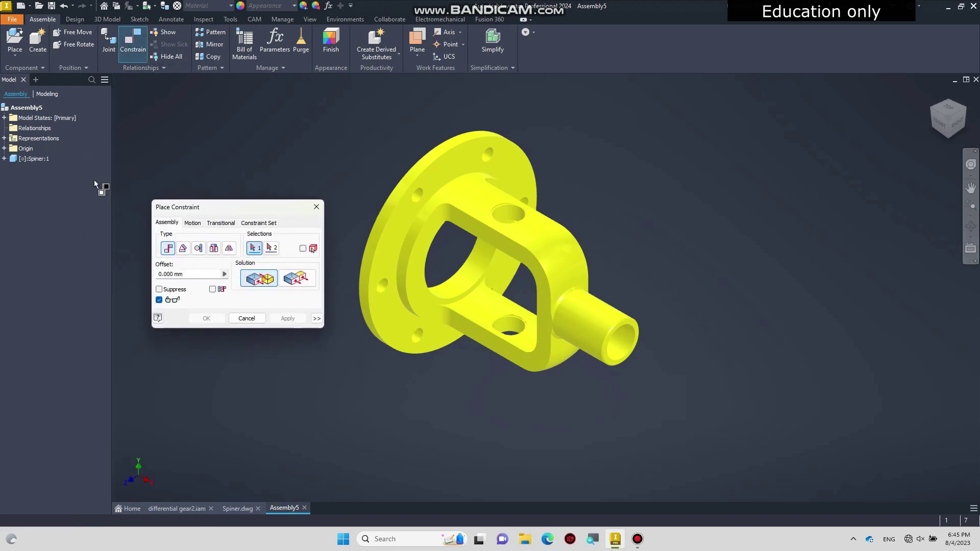
left_click(5, 148)
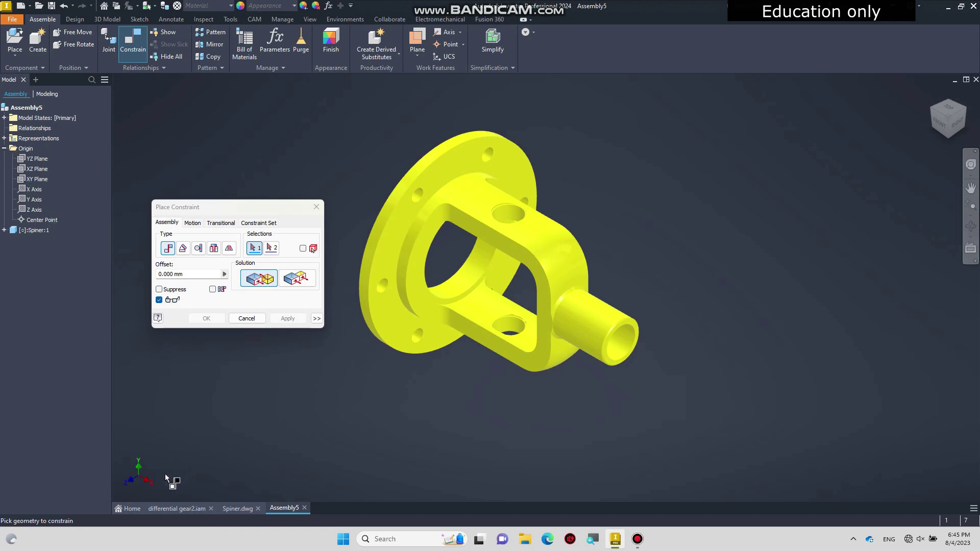
left_click(34, 190)
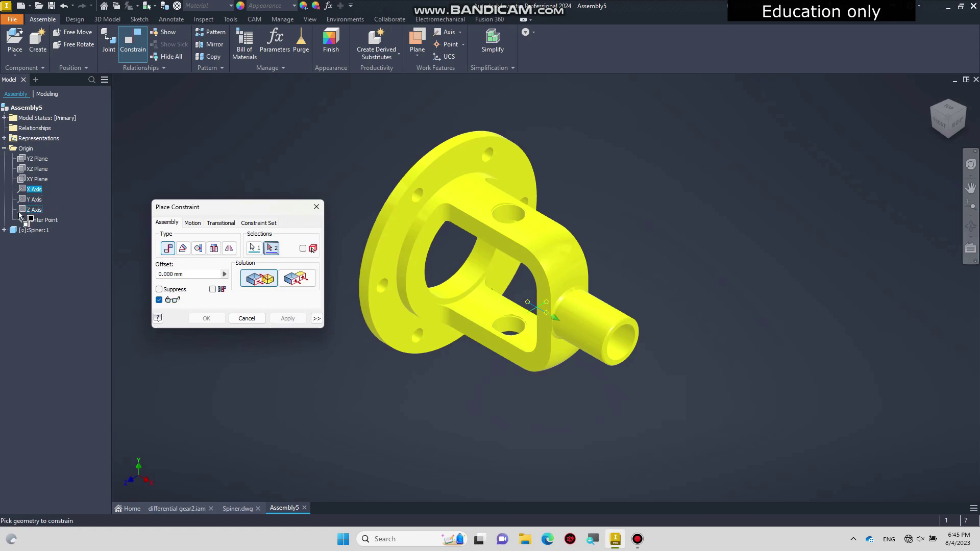
left_click(4, 231)
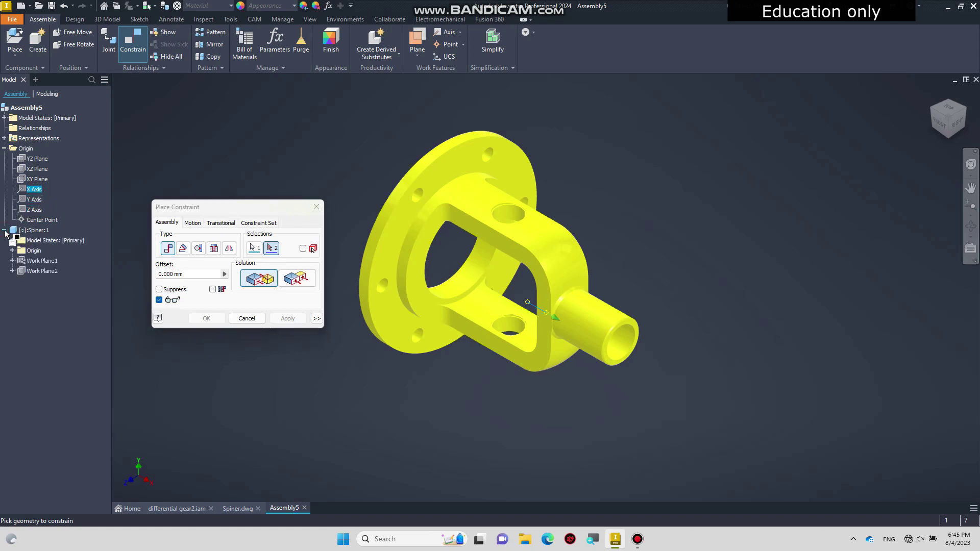
left_click(12, 251)
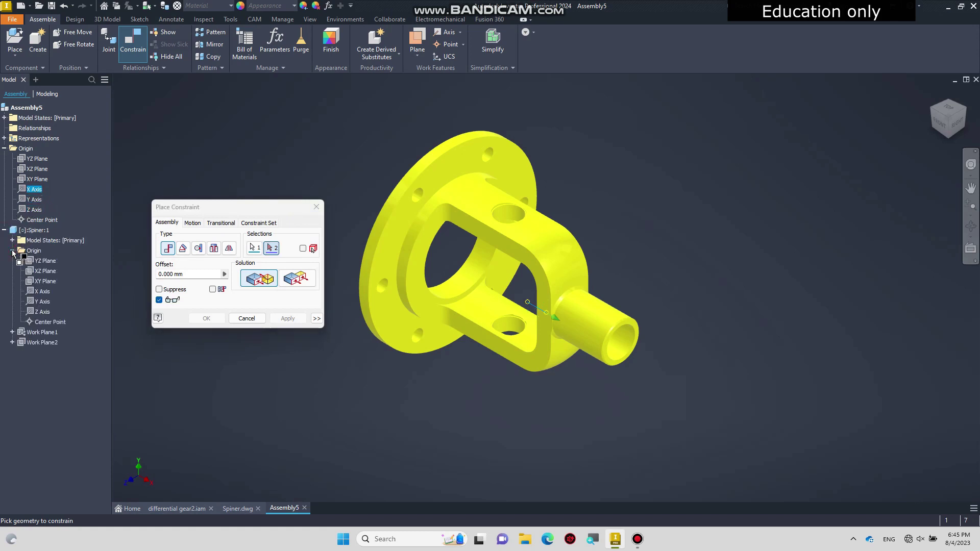
left_click(42, 292)
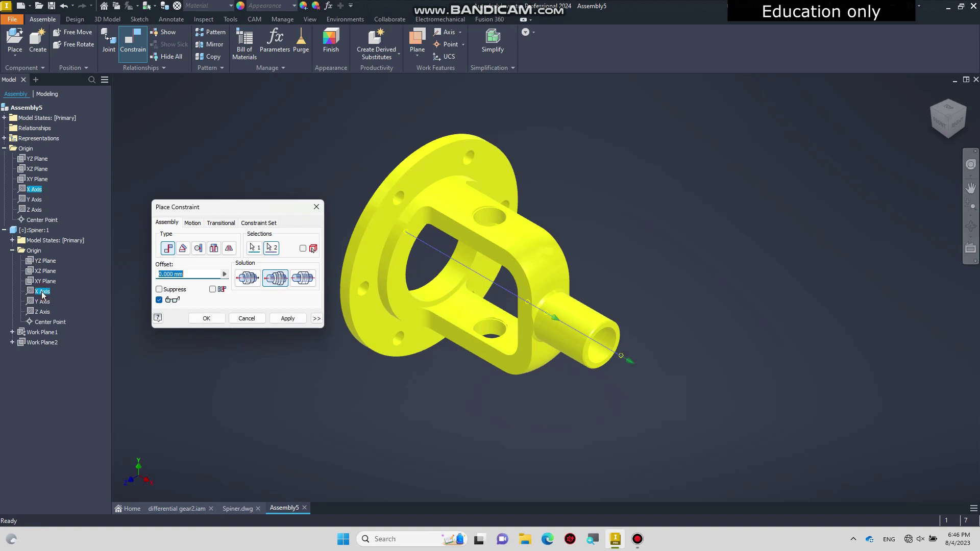
left_click(290, 321)
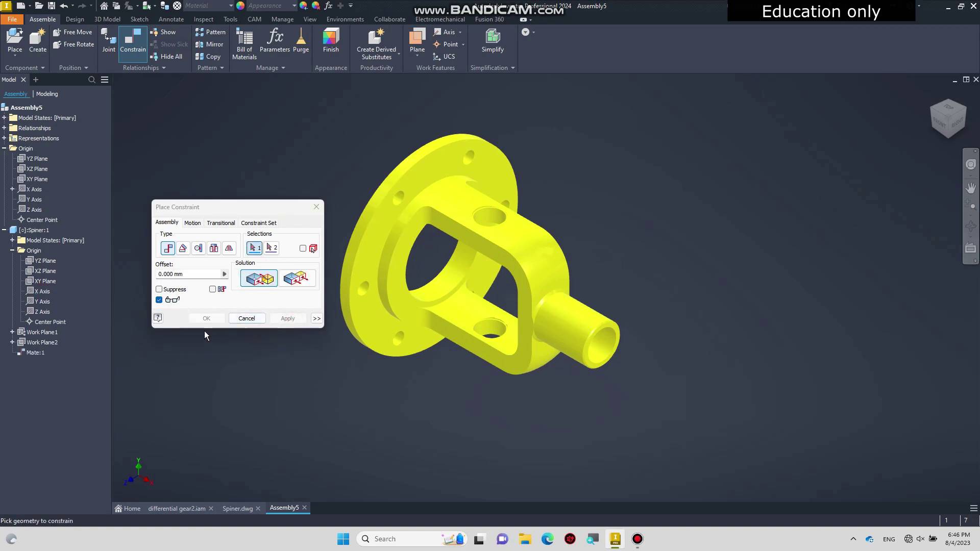
Mate the assembly's Center Point to the Spiner's Center Point at 0.000 mm offset, and rotate the Spiner about its free axis
left_click(42, 220)
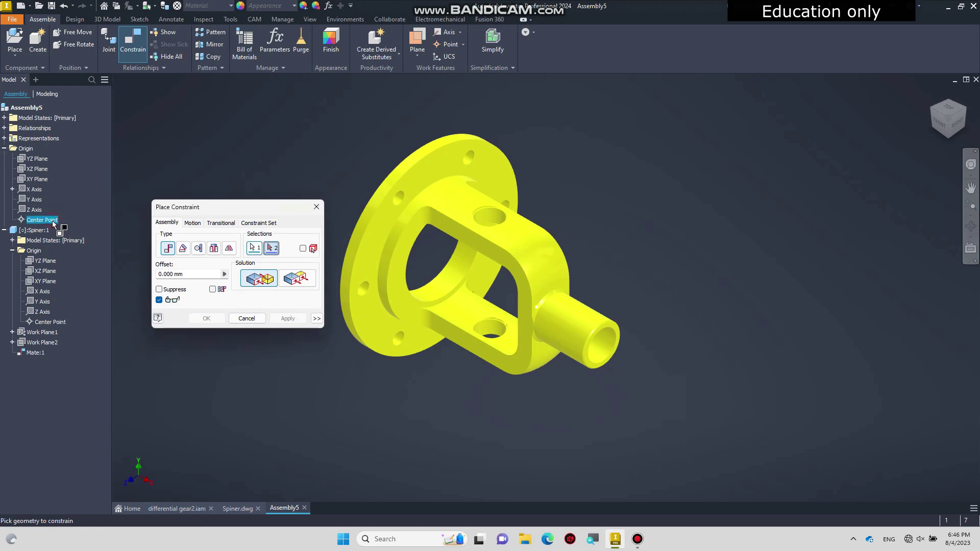
left_click(61, 323)
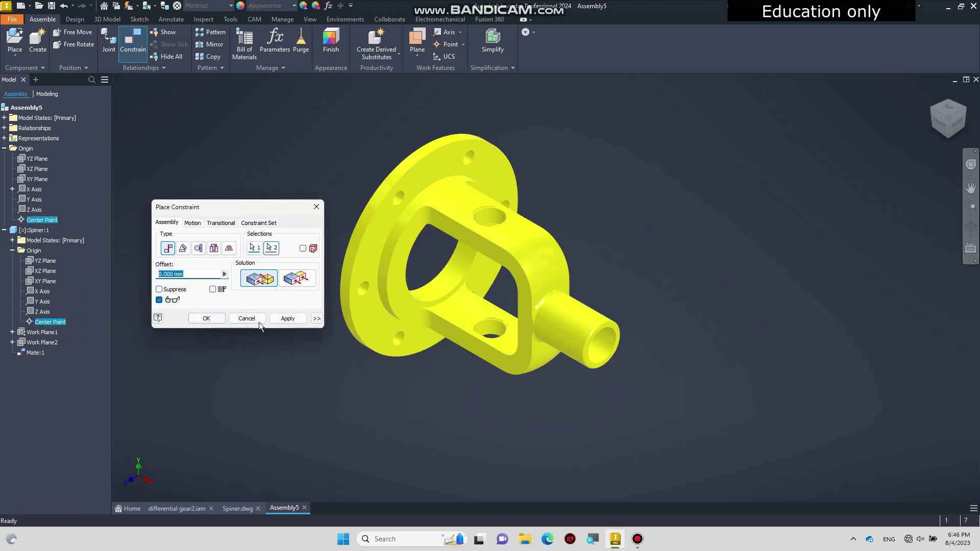
left_click(288, 318)
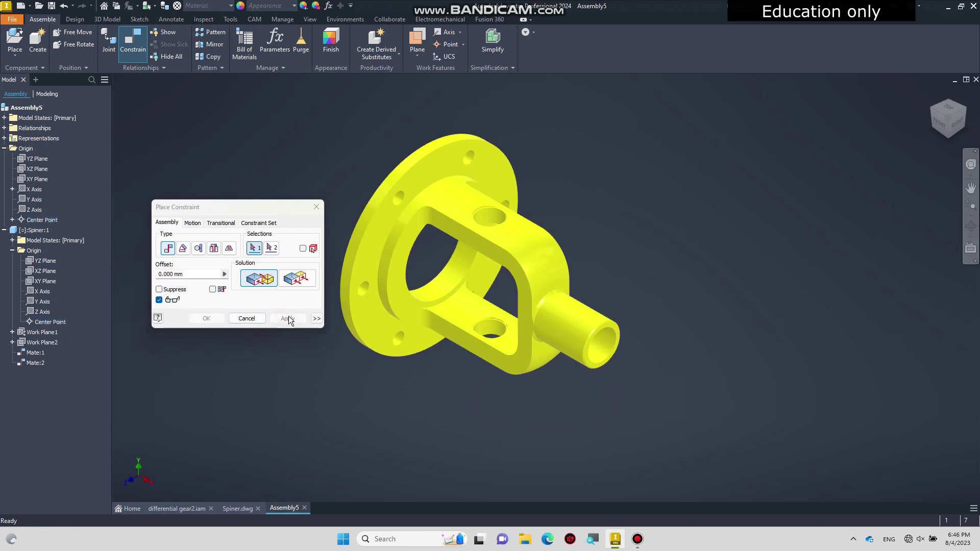
left_click(246, 318)
left_click_drag(364, 241, 462, 175)
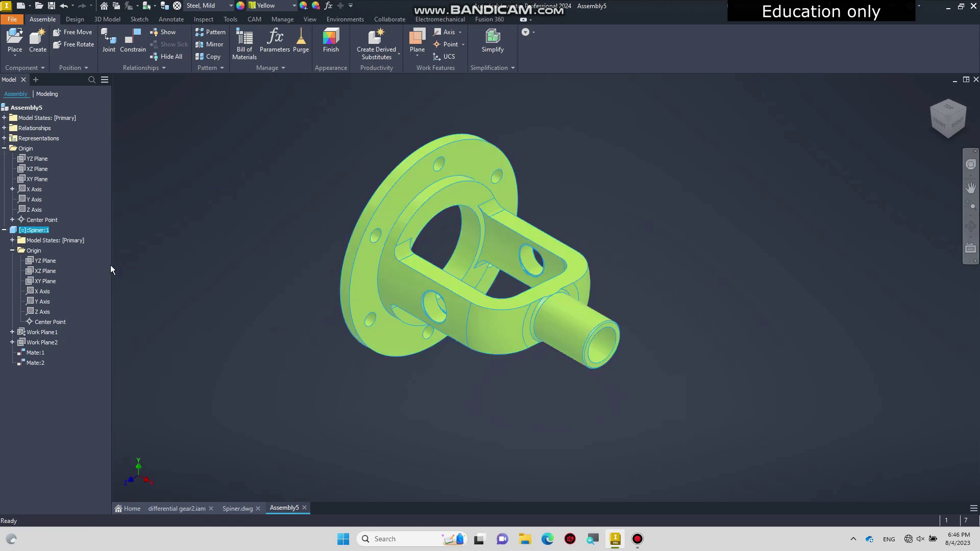
Show the Spiner's XY Plane, compare it with the assembly's XZ Plane, and hide it again
left_click(47, 272)
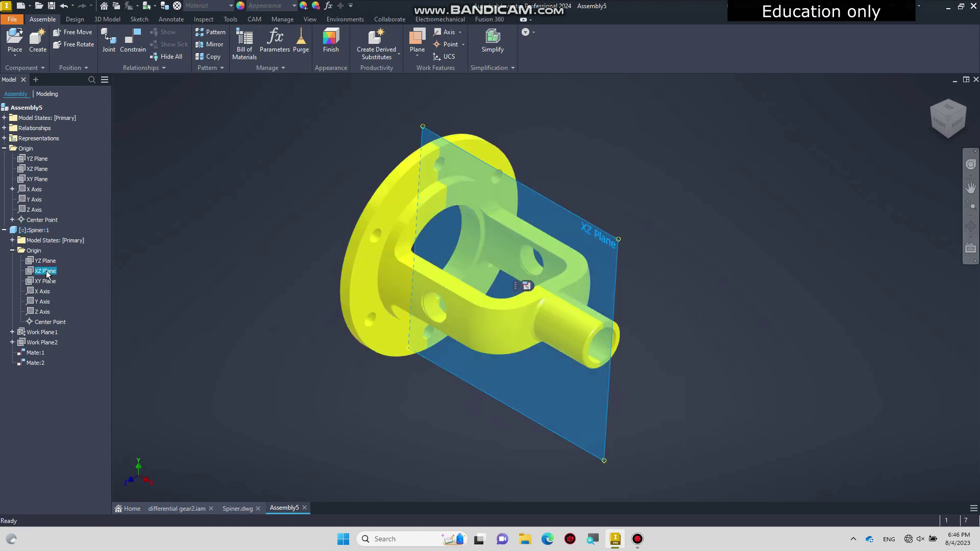
left_click(44, 282)
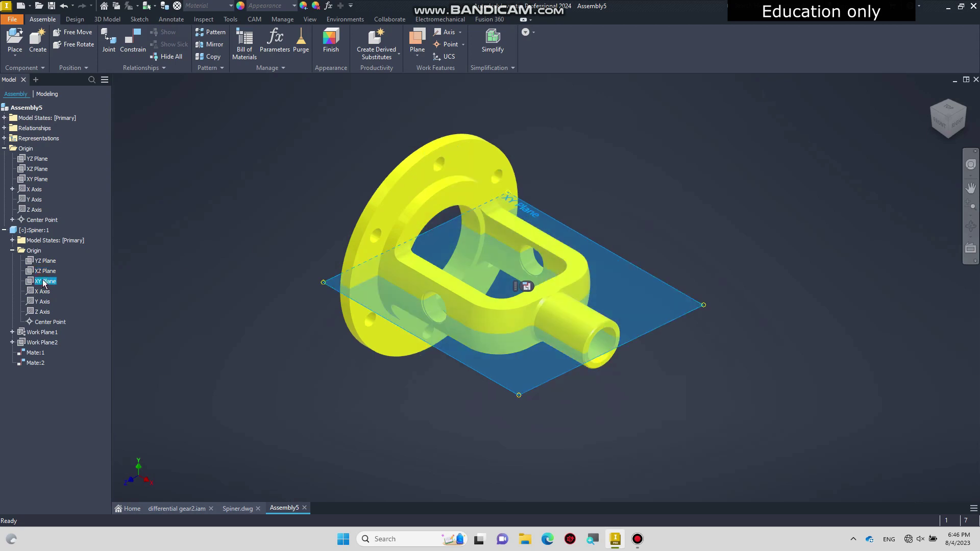
right_click(43, 284)
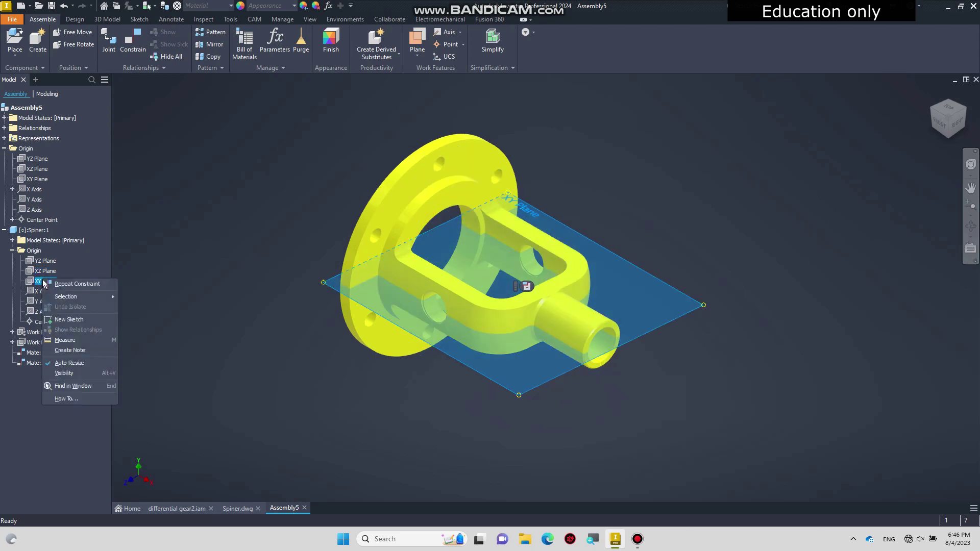
left_click(65, 372)
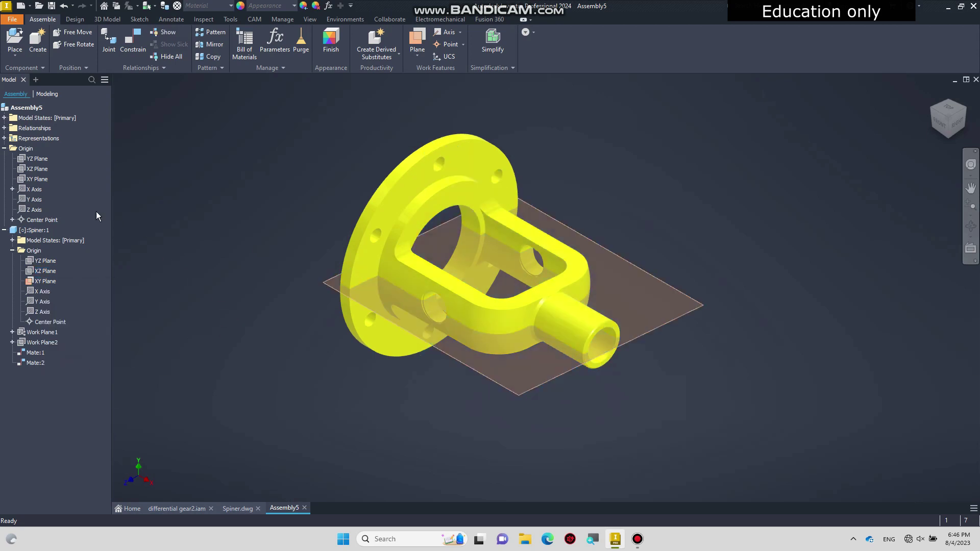
left_click(38, 169)
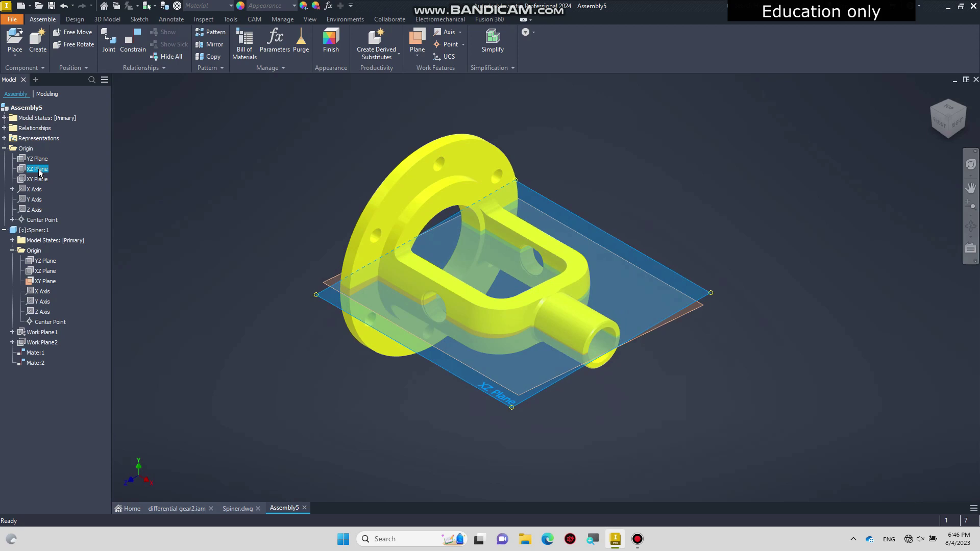
left_click(161, 203)
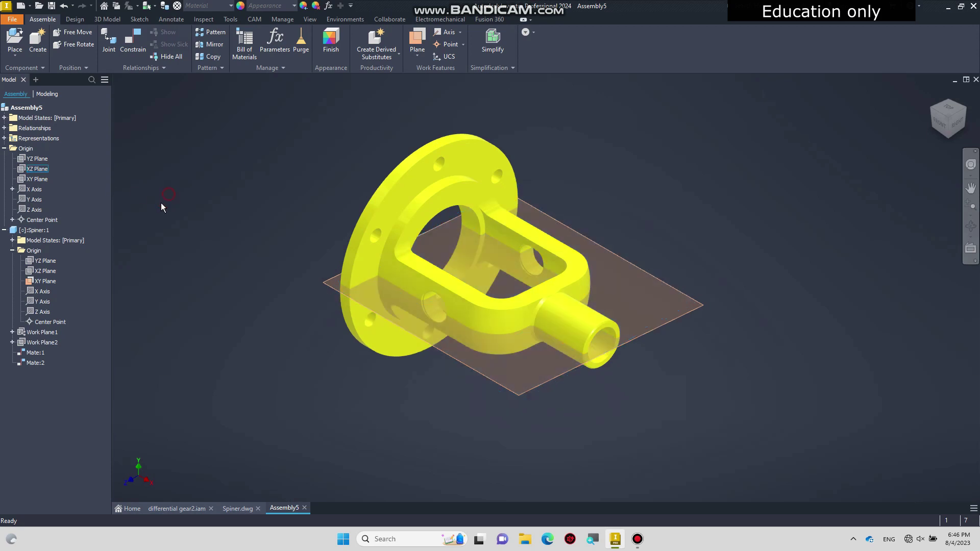
left_click(51, 282)
right_click(51, 284)
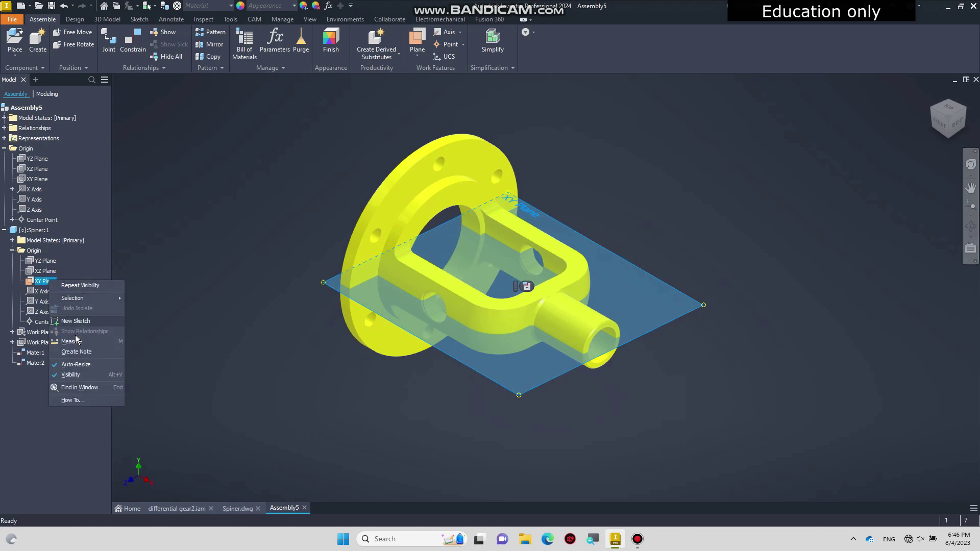
left_click(71, 375)
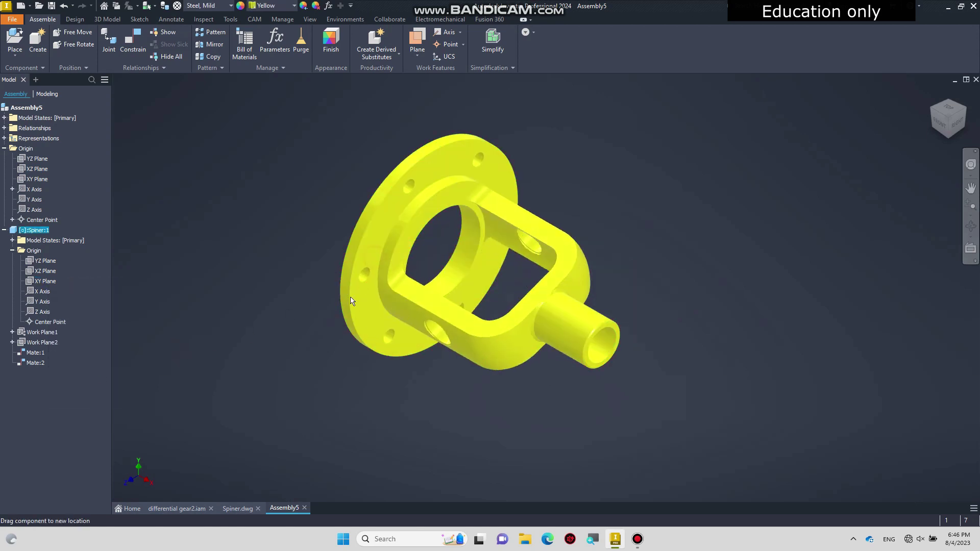
Set the visual style to Shaded with Edges and turn on reflections and shadows
left_click(345, 238)
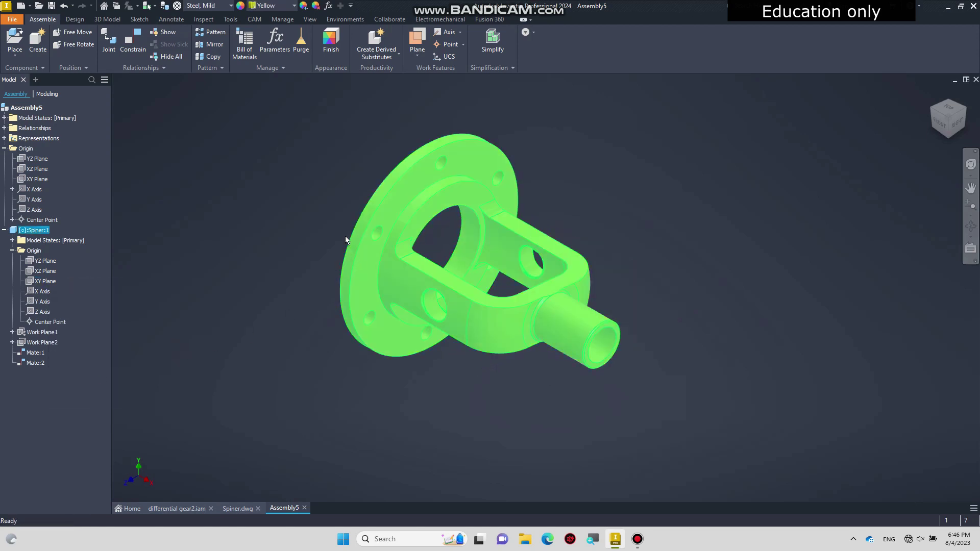
left_click(310, 19)
left_click(197, 57)
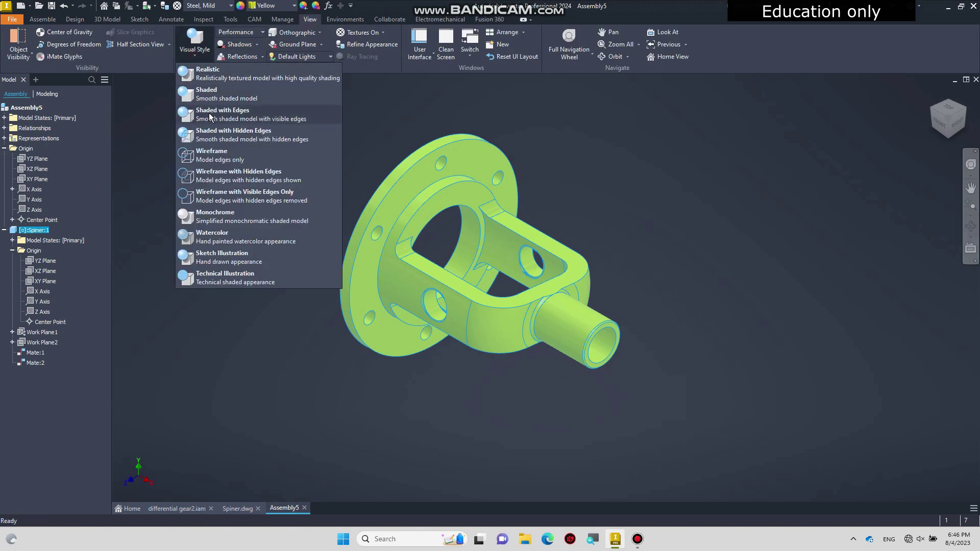
left_click(225, 94)
left_click(267, 224)
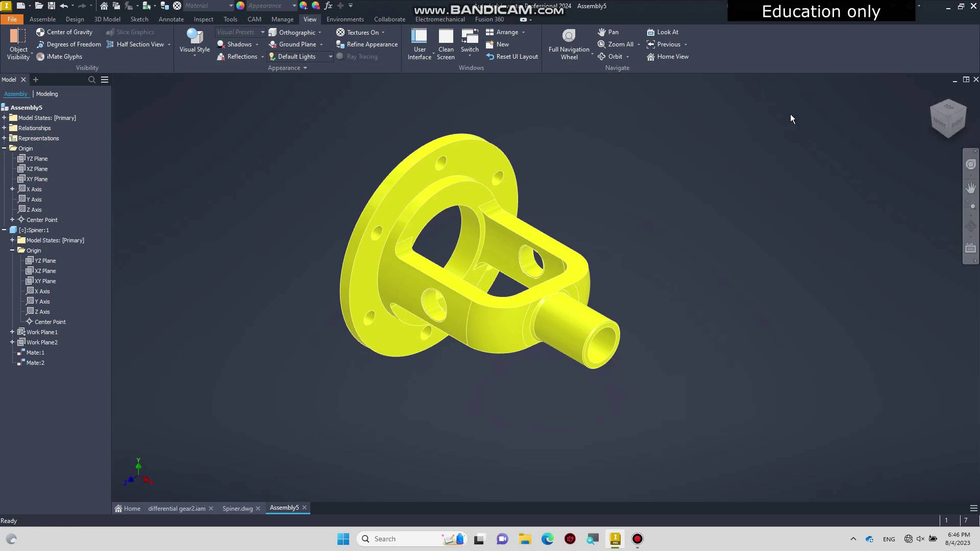
left_click(240, 57)
left_click(237, 44)
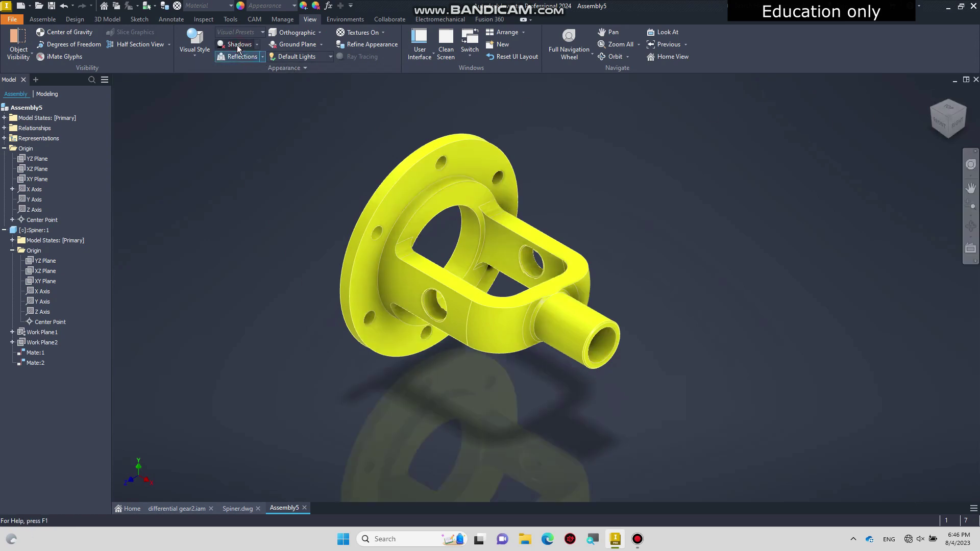
Place one Bevel Gear11 from the Design Accelerator folder of differential gear1 beside the Spiner
left_click(50, 22)
left_click(14, 39)
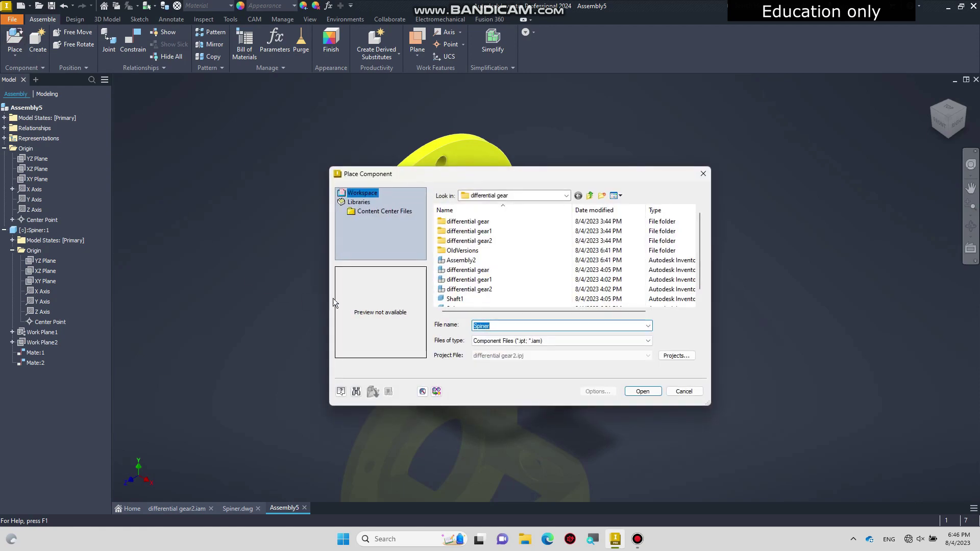
double_click(484, 241)
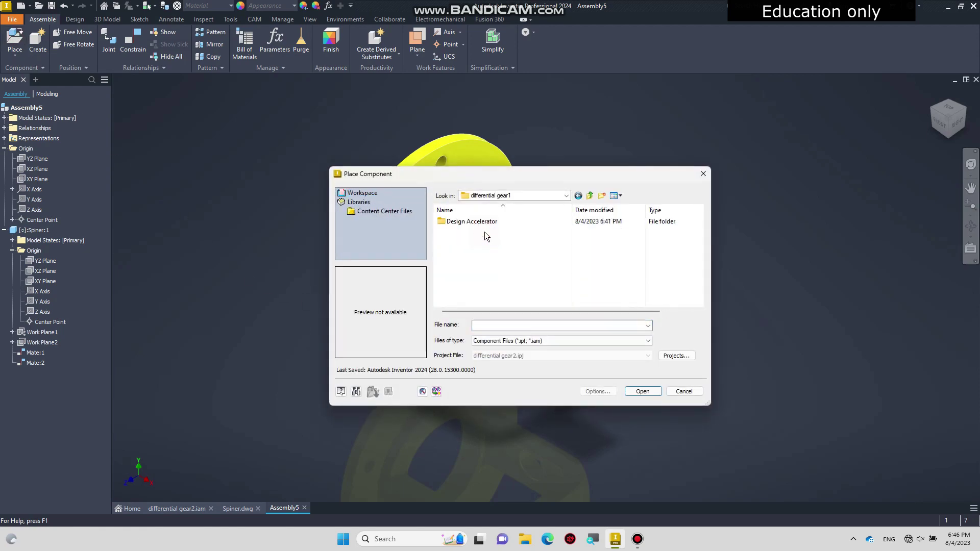
double_click(481, 222)
left_click(473, 232)
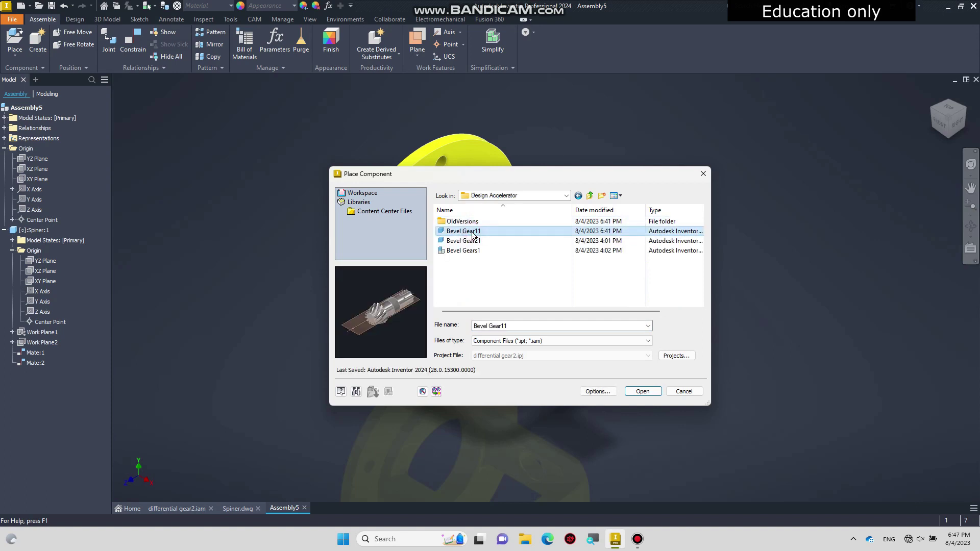
left_click(472, 242)
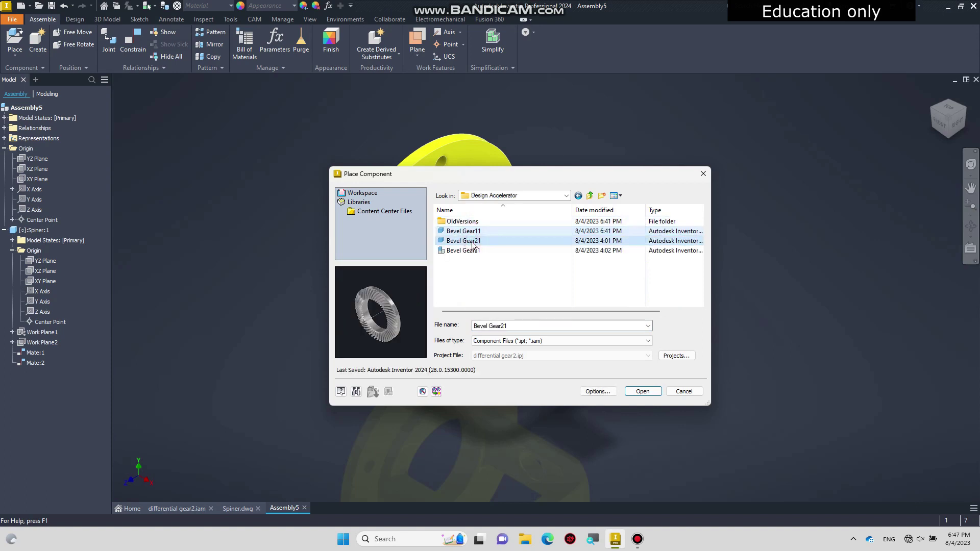
left_click(472, 232)
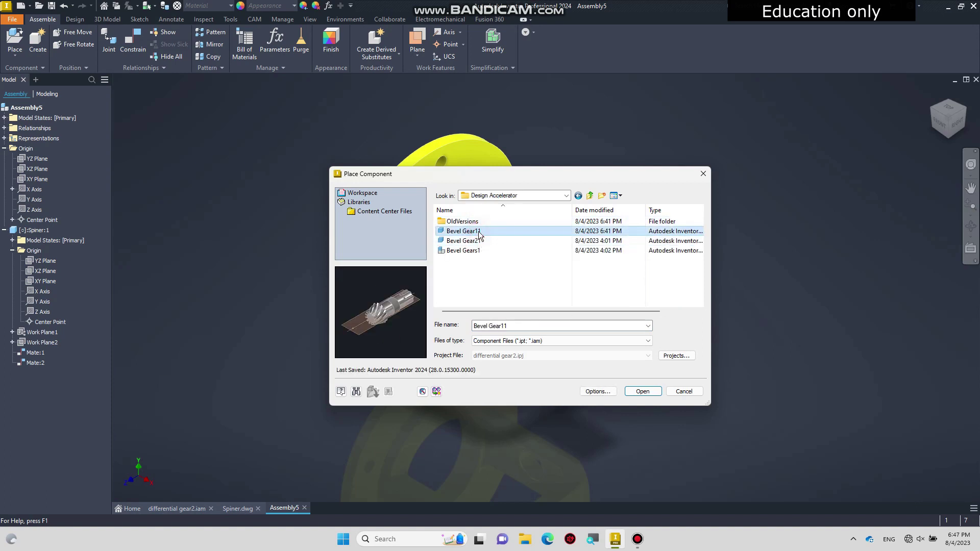
left_click(641, 391)
left_click(777, 246)
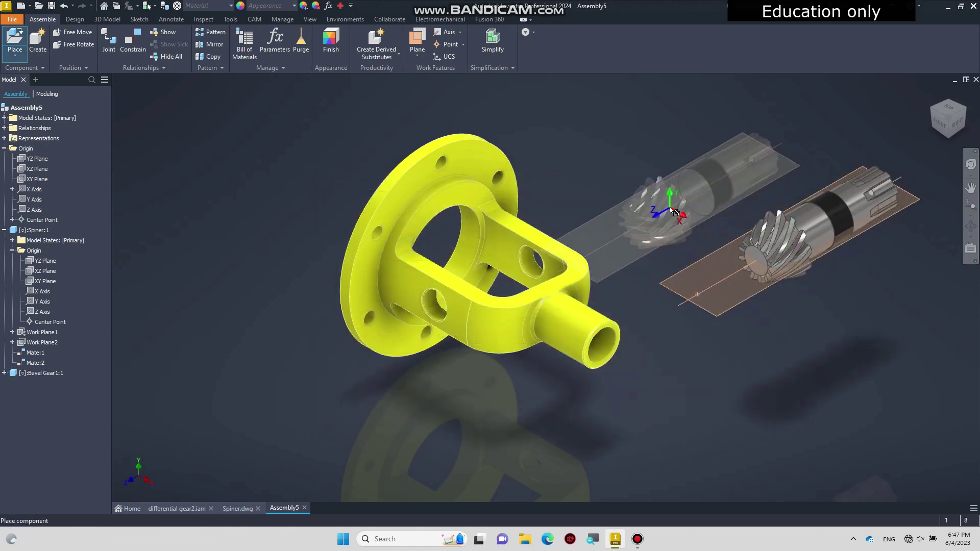
key("Escape")
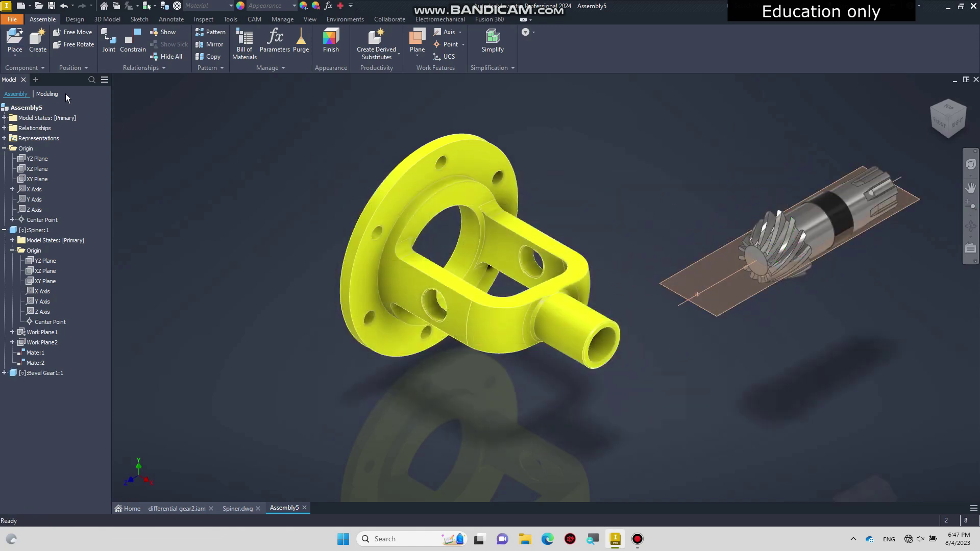
Place one Bevel Gear21 from the same Design Accelerator folder, beside the spiral bevel pinion
left_click(15, 39)
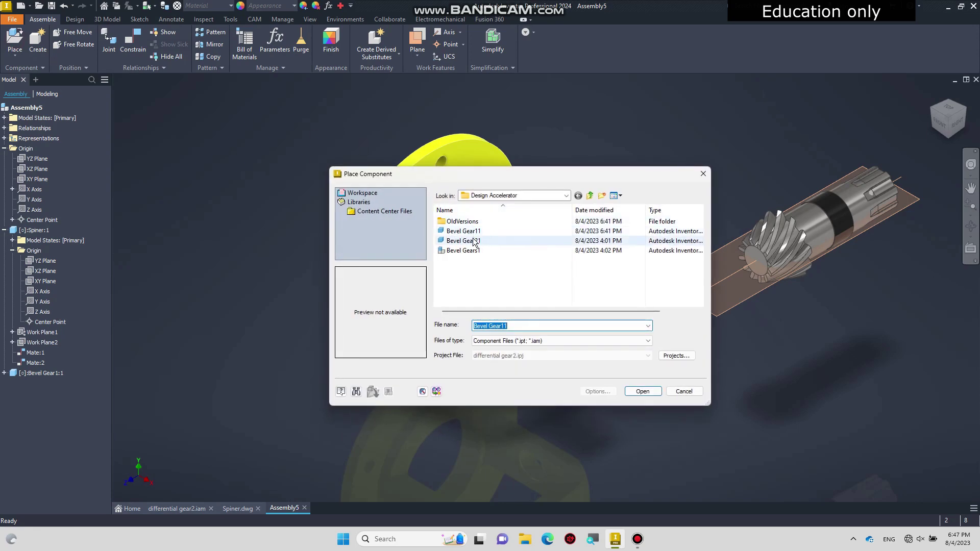
left_click(474, 241)
left_click(642, 392)
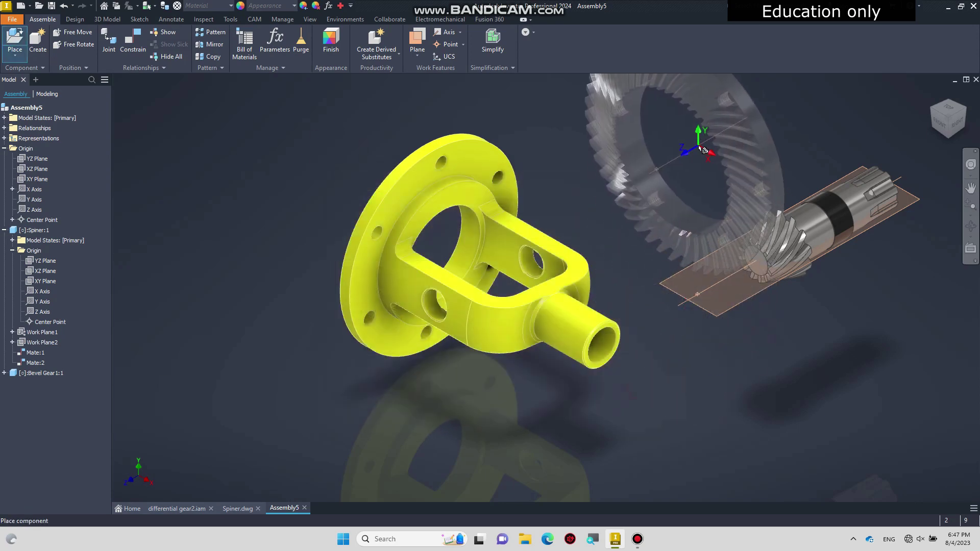
left_click(700, 149)
key("Escape")
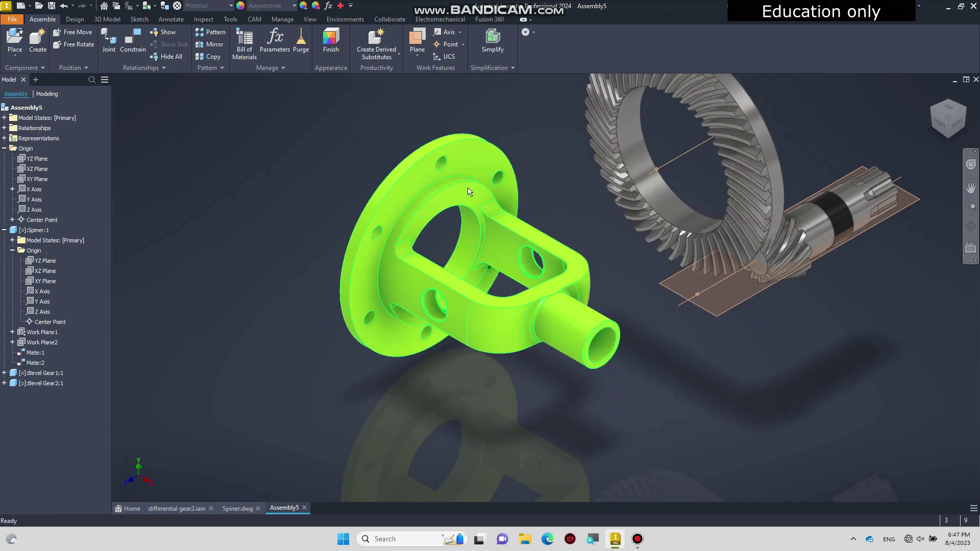
Place one Bevel Gear11 and one Bevel Gear21 together from the other differential gear design's Design Accelerator folder, beside the Spiner's flange
left_click(14, 41)
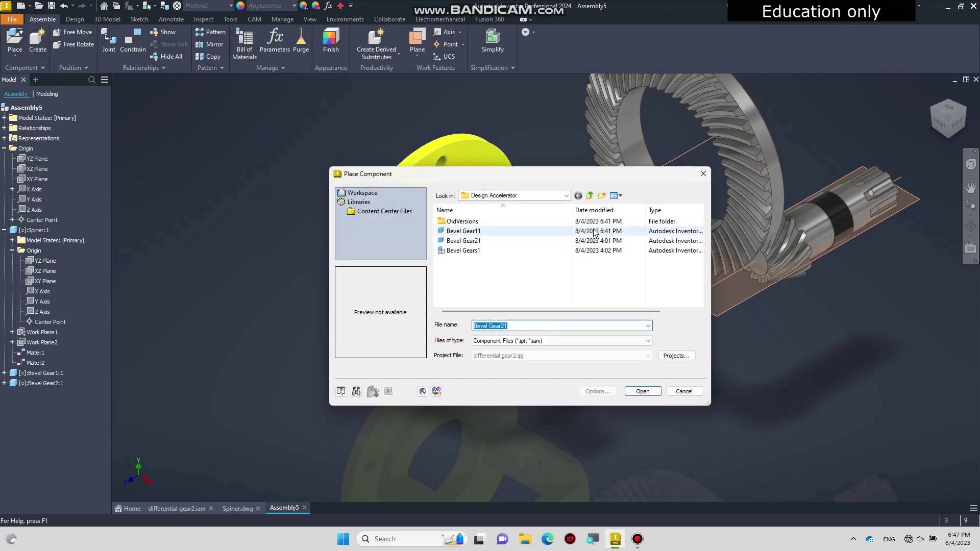
left_click(590, 197)
left_click(590, 196)
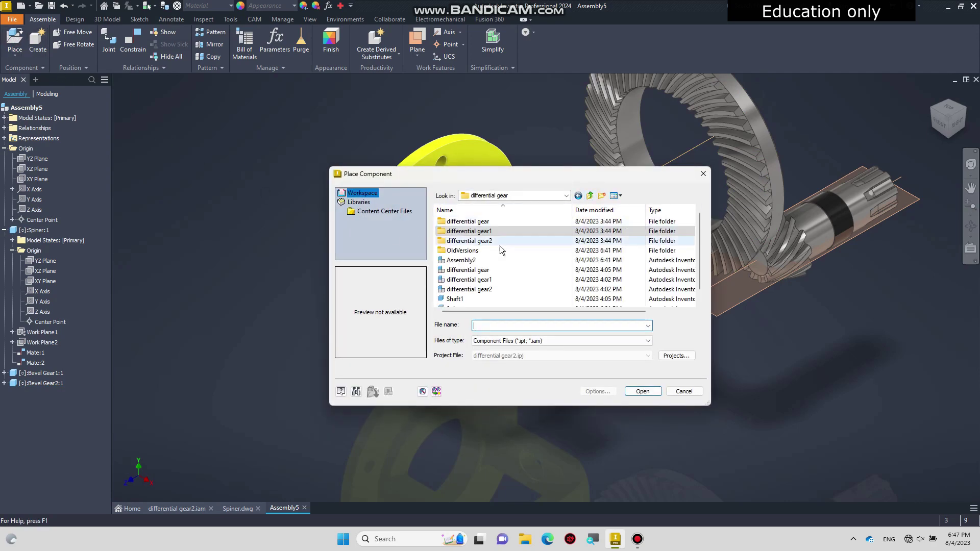
double_click(498, 232)
double_click(471, 222)
left_click(473, 231)
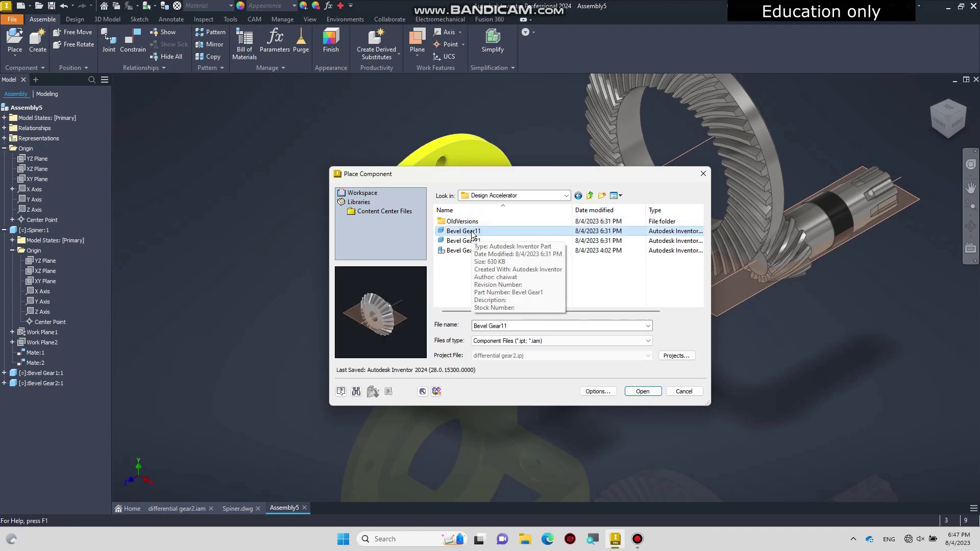
left_click(470, 241, "ctrl")
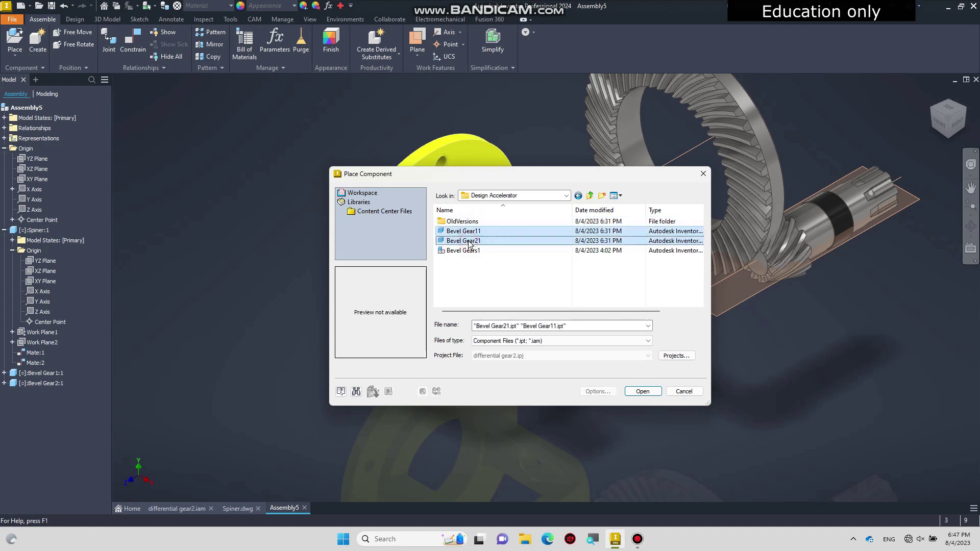
left_click(641, 391)
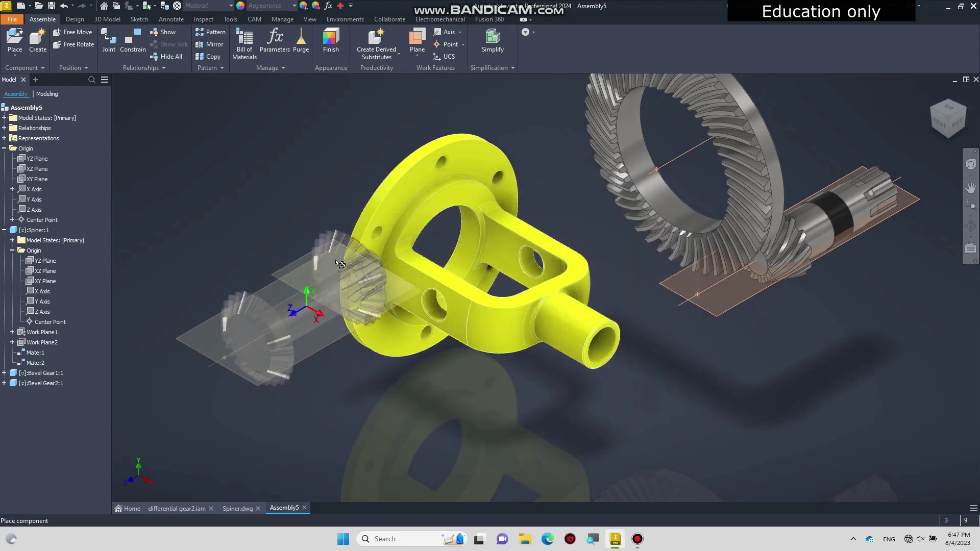
left_click(304, 238)
key("Escape")
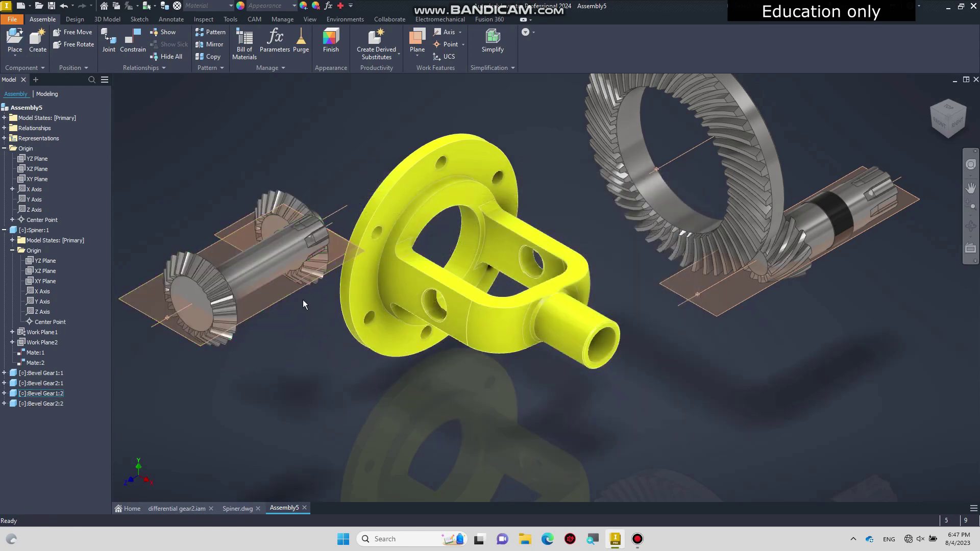
Spread the four bevel gears apart around the Spiner and rotate the Spiner slightly about its axis
left_click_drag(240, 304, 686, 443)
left_click_drag(638, 204, 604, 92)
left_click_drag(770, 231, 758, 240)
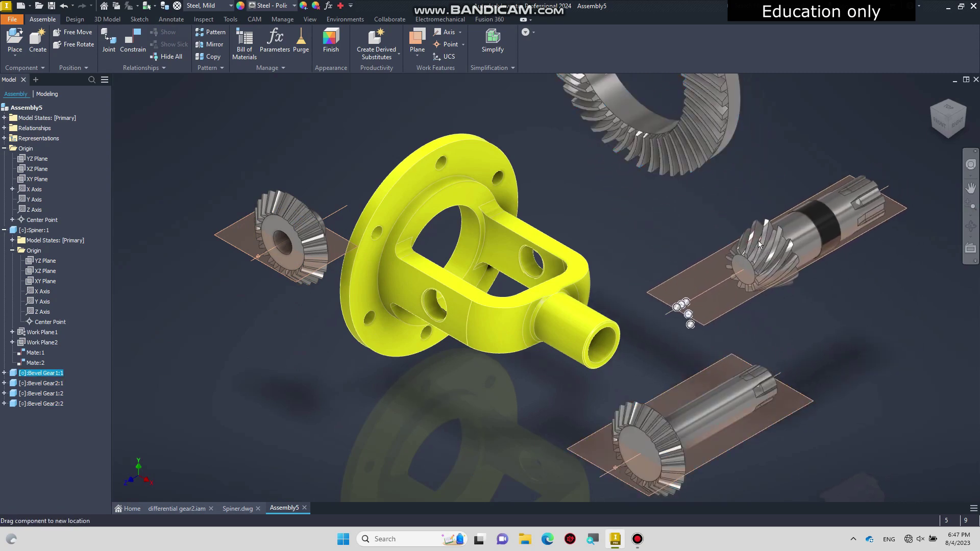
left_click_drag(277, 265, 271, 353)
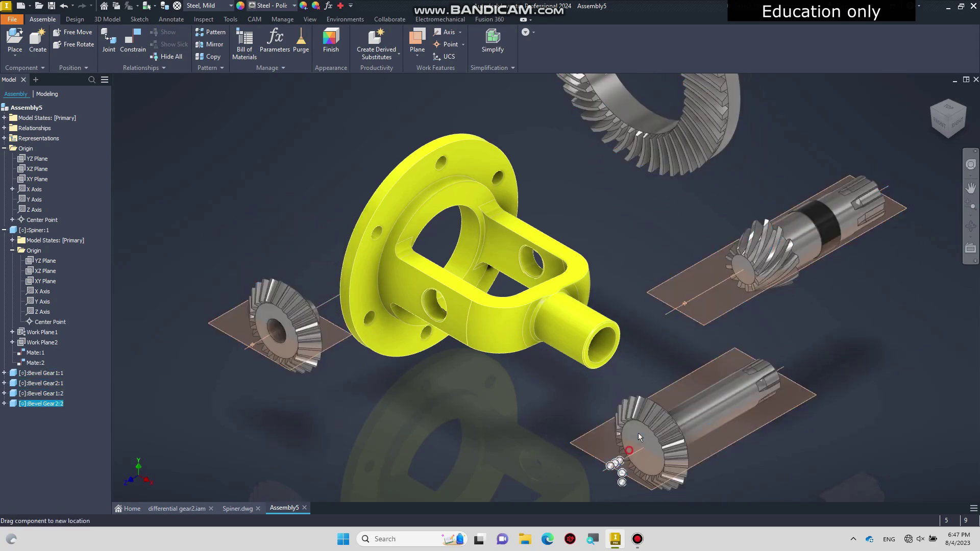
left_click_drag(638, 433, 642, 422)
left_click(520, 425)
left_click_drag(465, 344, 436, 326)
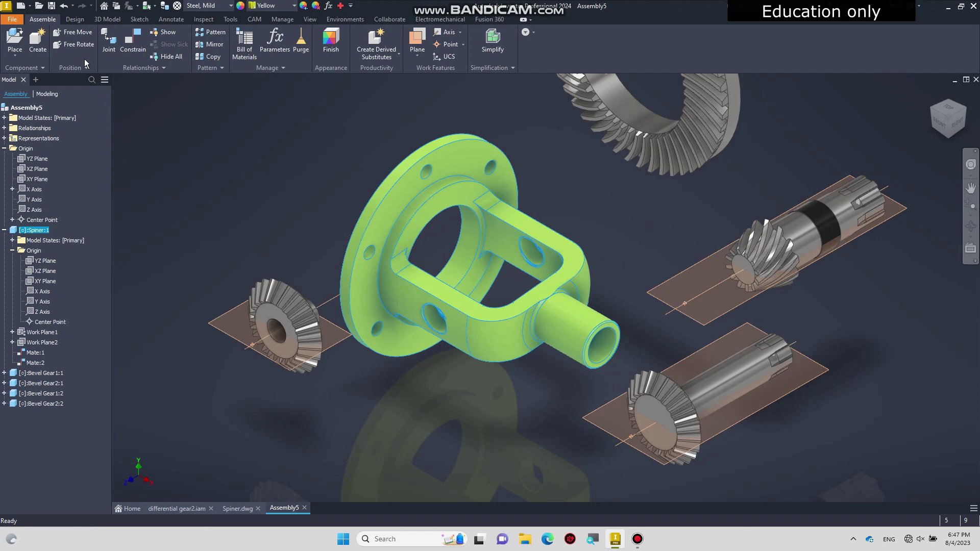
Mate the axis of the shafted gear Bevel Gear2:2 to the Spiner's tube axis at 0.000 mm offset with the Opposed solution
left_click(133, 41)
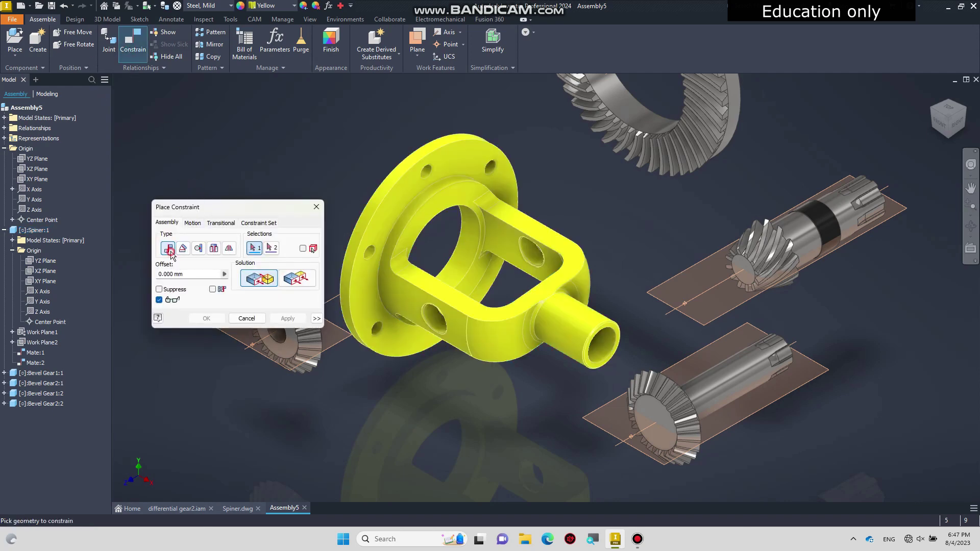
left_click(647, 429)
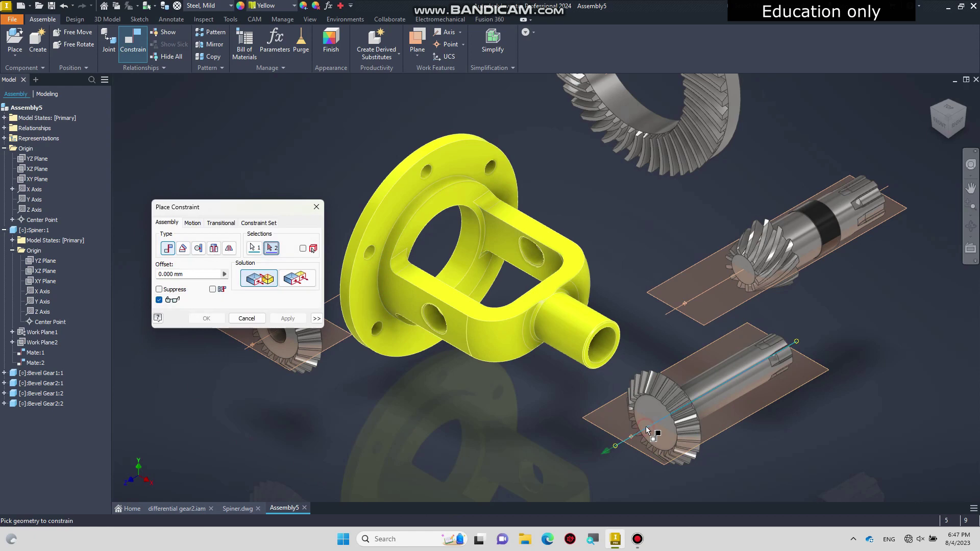
left_click(603, 344)
left_click(274, 280)
left_click(249, 280)
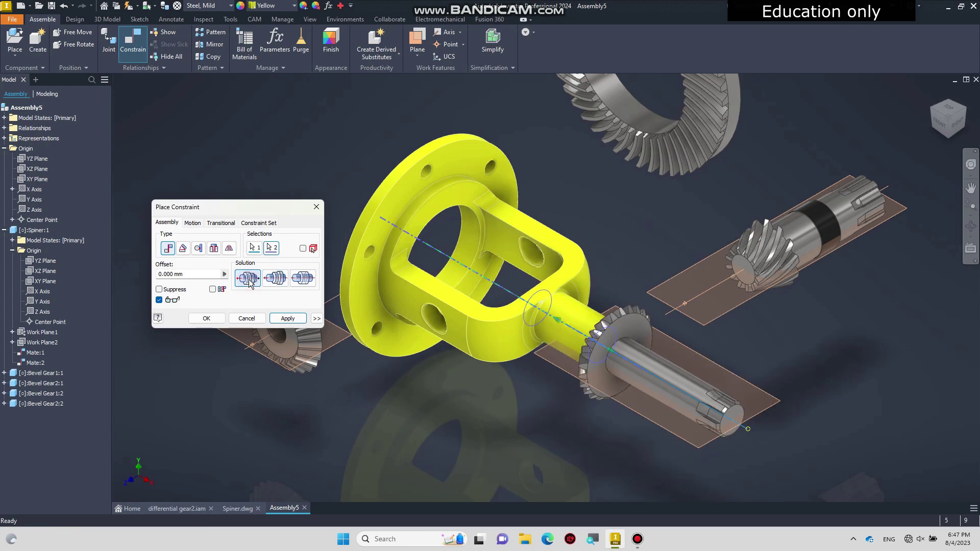
left_click(207, 318)
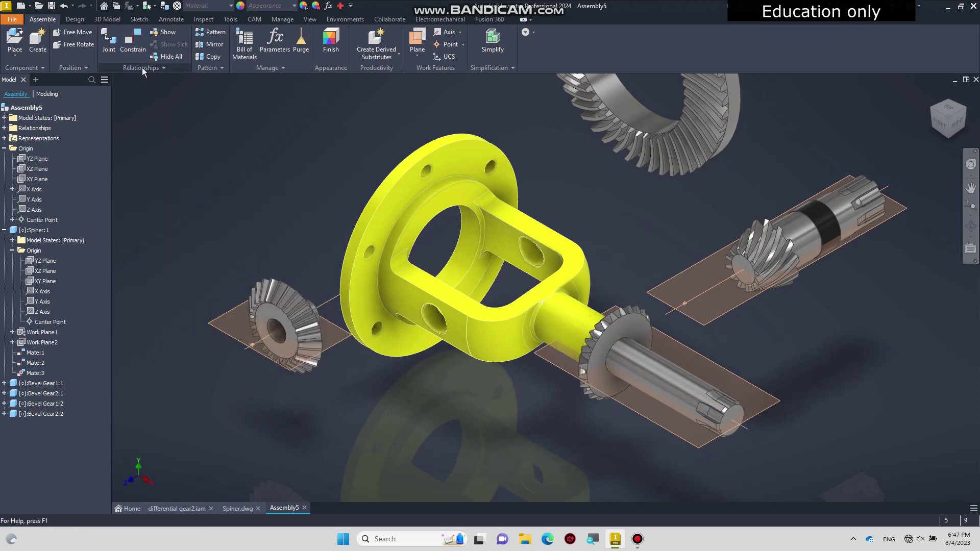
Mate the axis of the small gear Bevel Gear1:2 to the Spiner's side hole axis at 0.000 mm offset with the Aligned solution
left_click(133, 41)
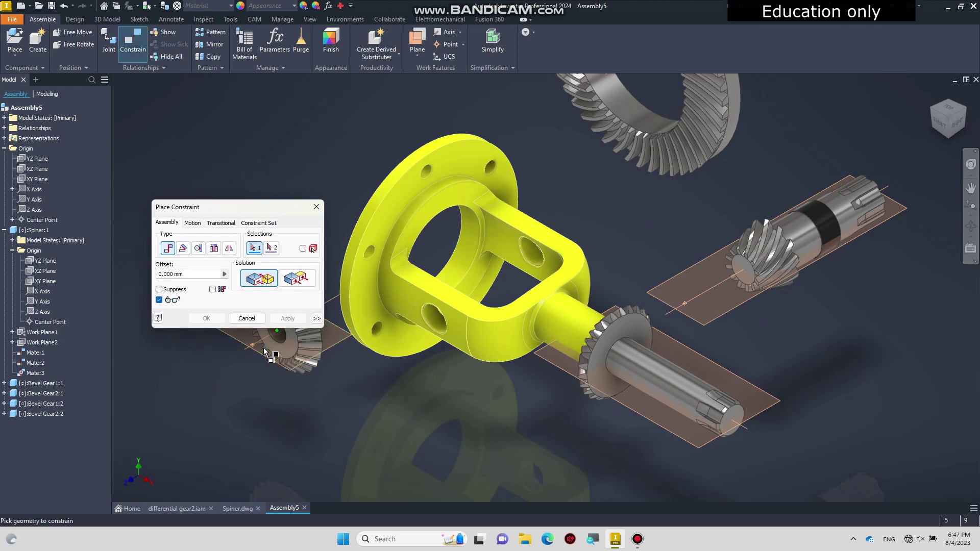
left_click(339, 305)
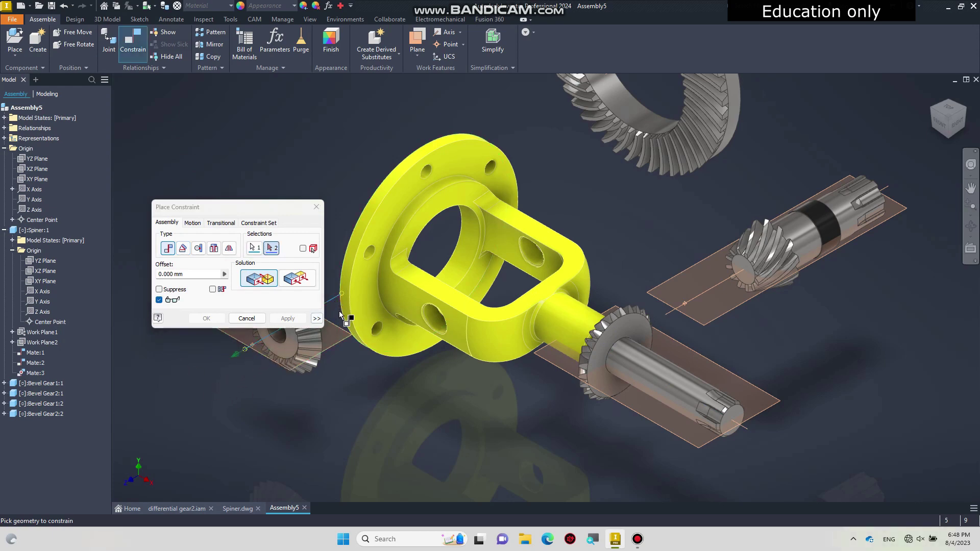
left_click(436, 321)
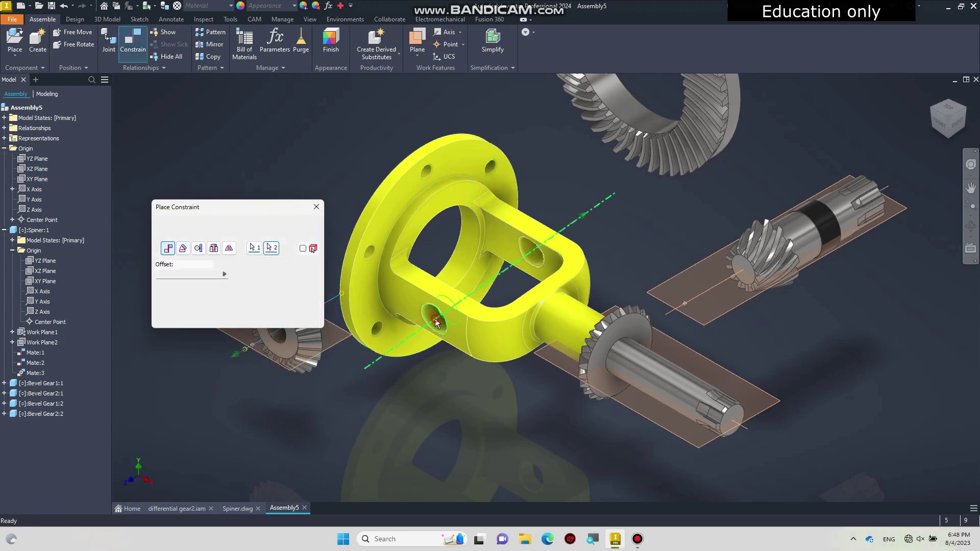
left_click(278, 282)
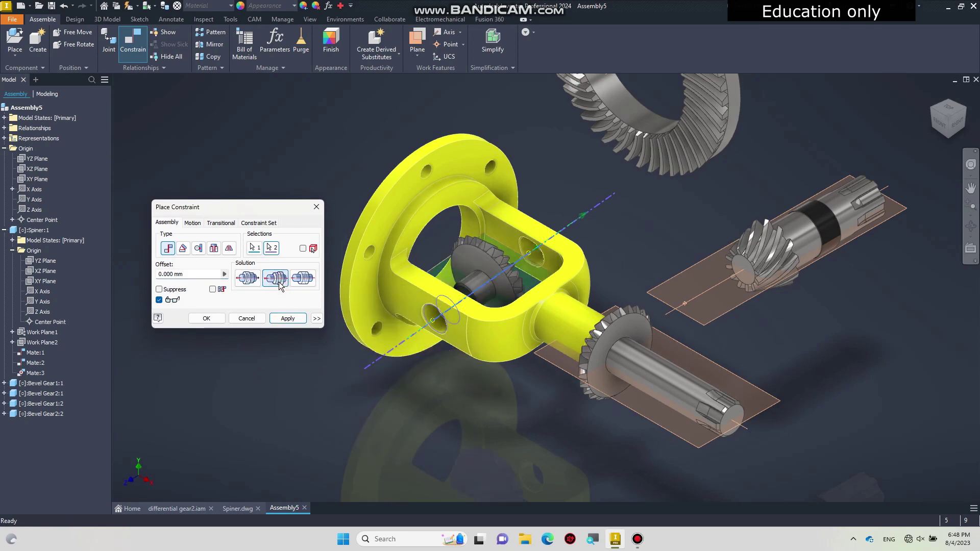
left_click(206, 318)
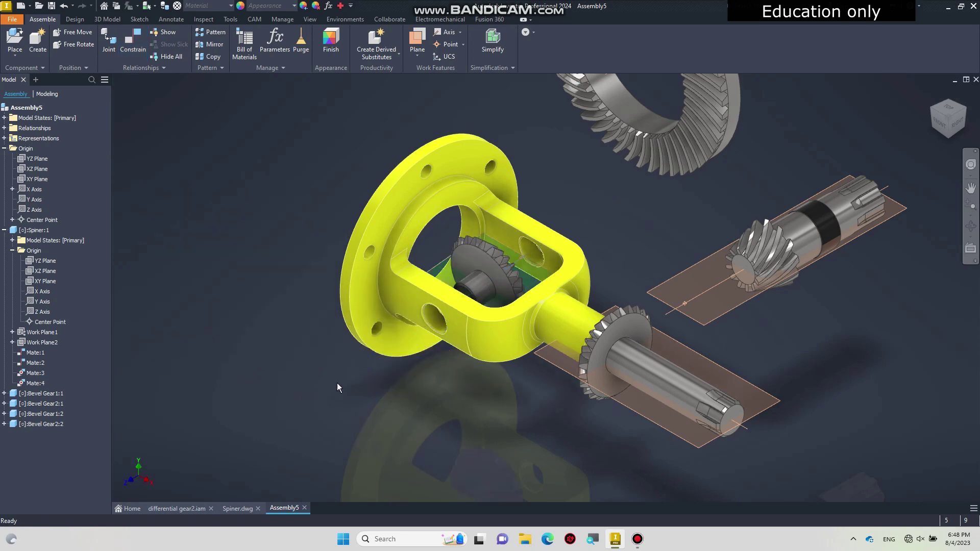
Slide Bevel Gear1:2 outward along the side hole axis and Bevel Gear2:2 inward into the Spiner's opening
middle_click_drag(407, 384, 358, 368)
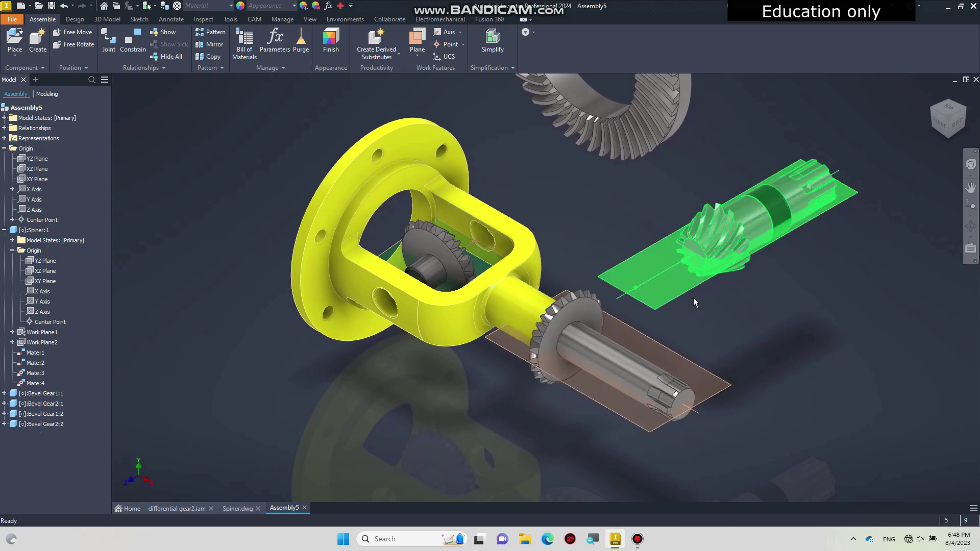
left_click(969, 229)
left_click_drag(409, 233, 394, 270)
right_click(500, 231)
left_click(455, 257)
left_click_drag(456, 256, 387, 335)
left_click_drag(589, 353, 487, 317)
left_click(562, 212)
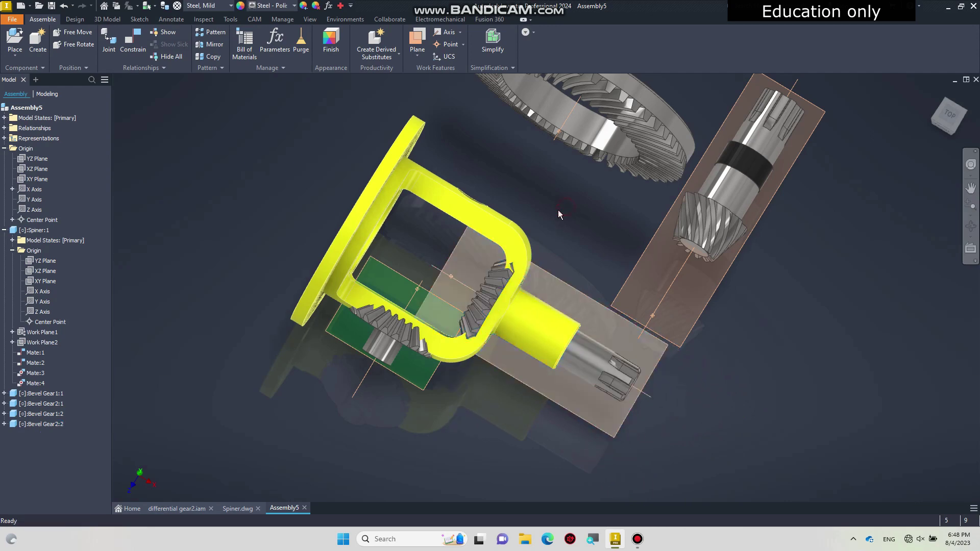
Mate the apex work point of Bevel Gear2:2 to that of Bevel Gear1:2 at 0.000 mm offset
left_click(435, 282)
key("Escape")
left_click(970, 227)
left_click_drag(428, 280, 431, 258)
right_click(430, 260)
left_click(467, 259)
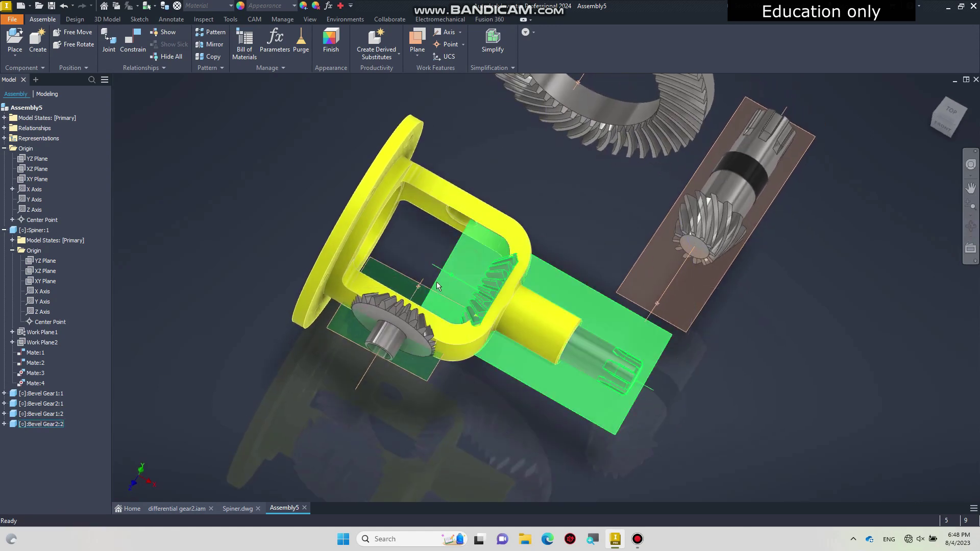
scroll(433, 281, "down", 3)
left_click(133, 40)
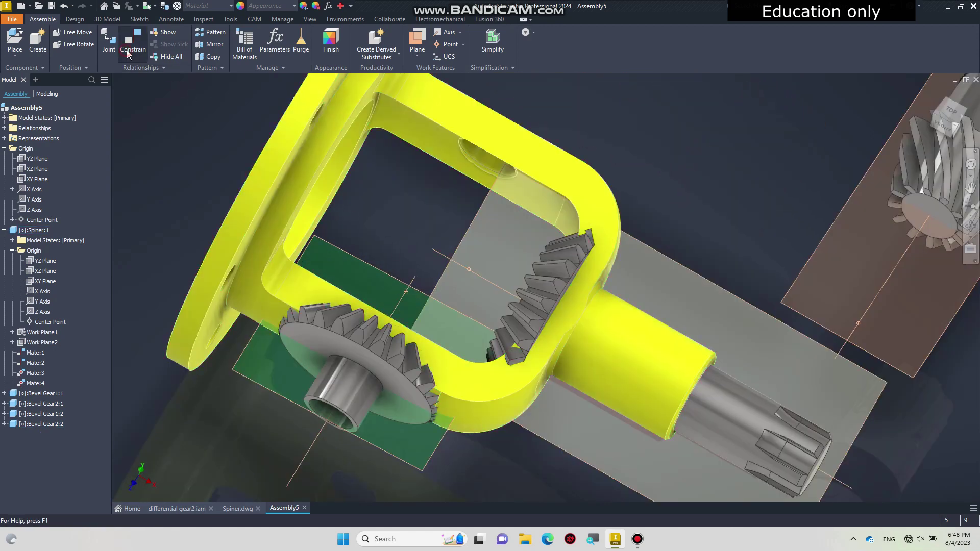
left_click(470, 272)
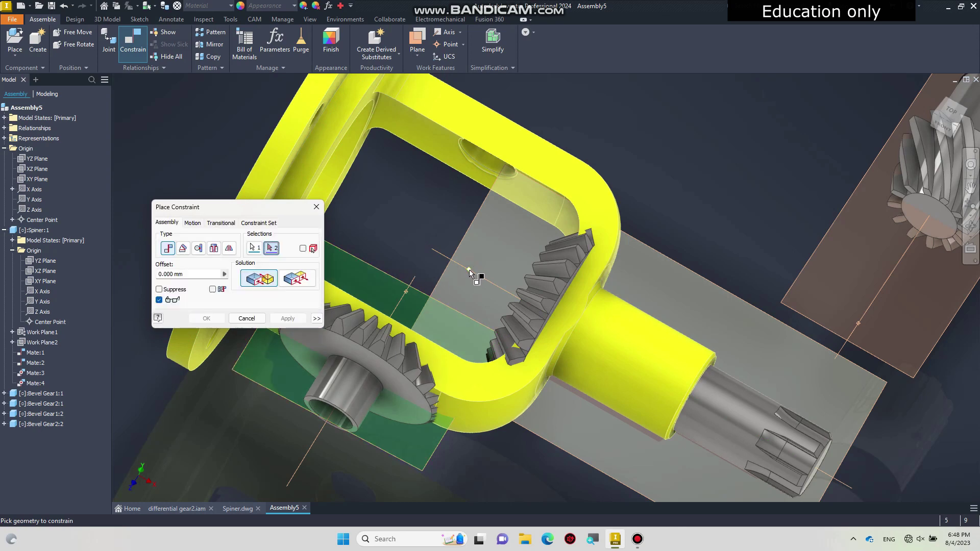
left_click(407, 294)
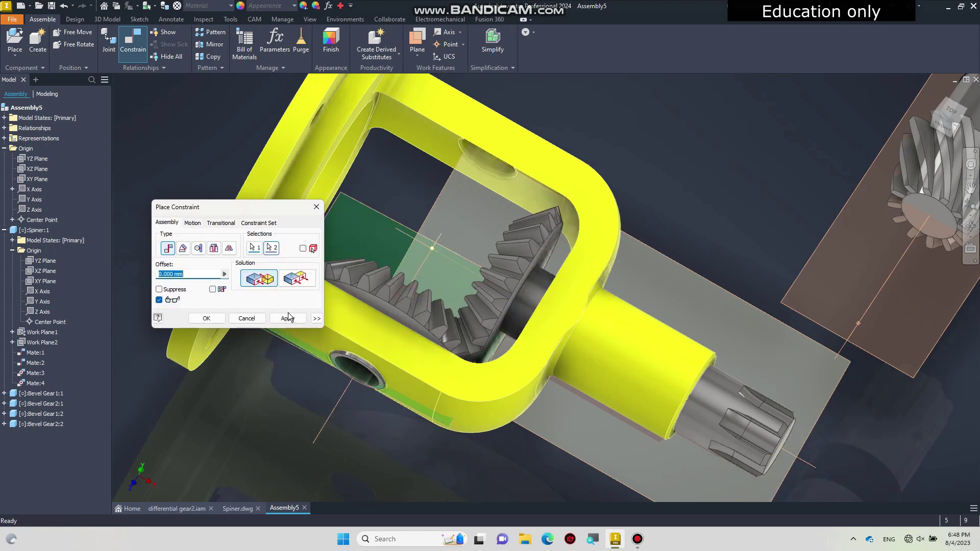
left_click(206, 318)
scroll(426, 262, "down", 3)
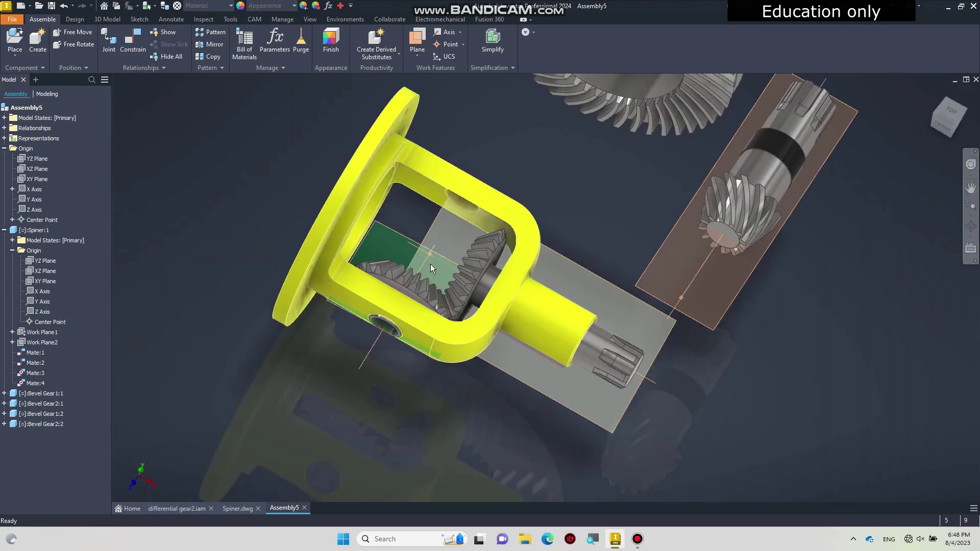
Rotate the Spiner about its axis and examine how the constrained bevel gears follow it, restoring the home view
left_click_drag(357, 219, 376, 240)
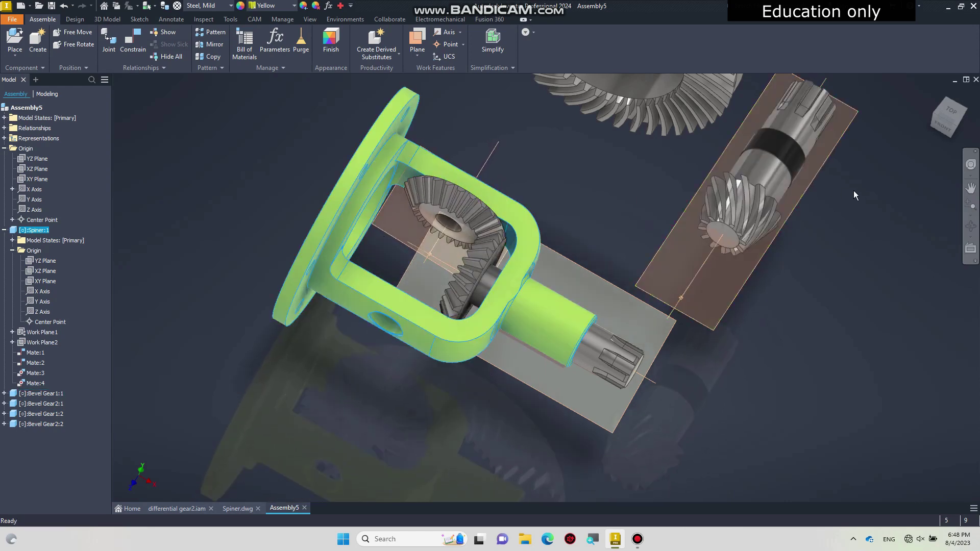
left_click(934, 94)
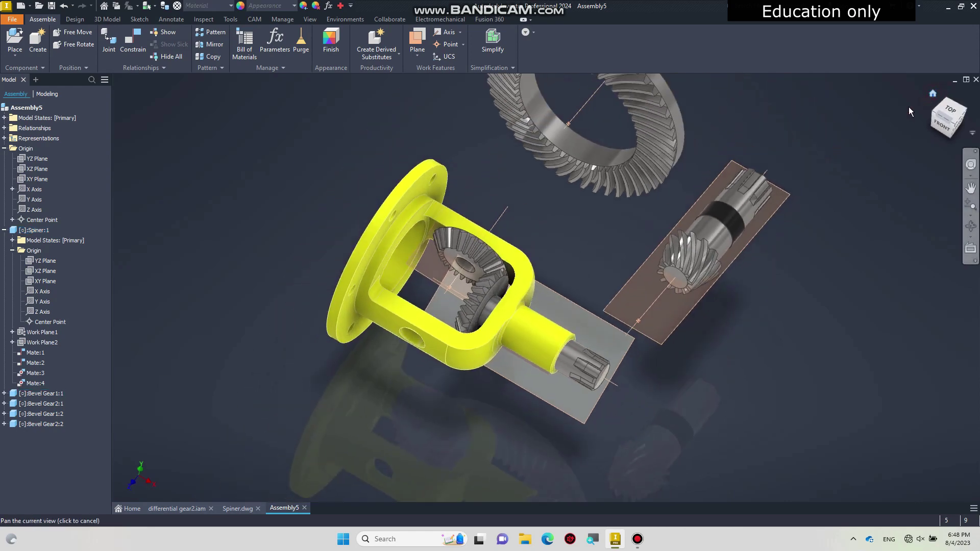
mouse_move(450, 203)
left_mouse_down()
mouse_move(471, 205)
mouse_move(439, 206)
left_mouse_up()
left_click_drag(414, 222, 280, 481)
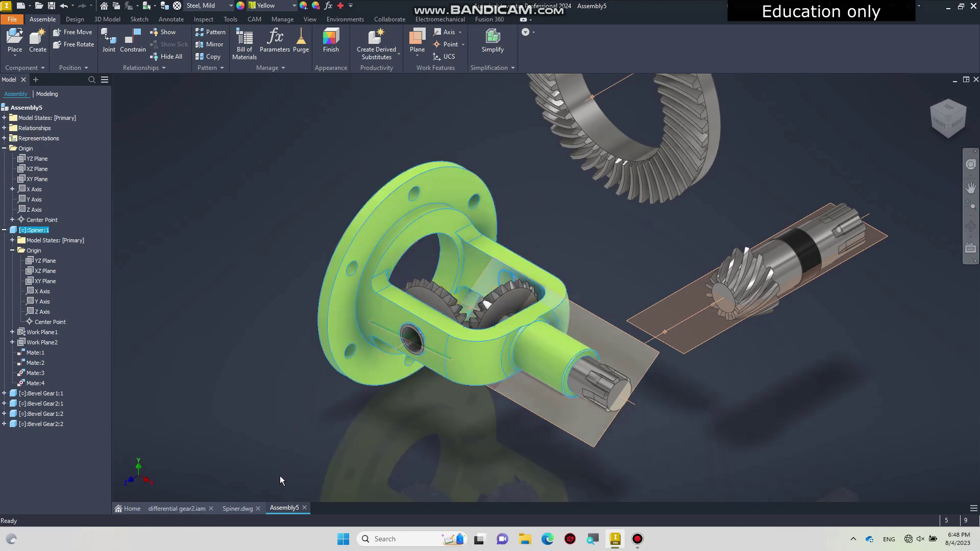
left_click(265, 374)
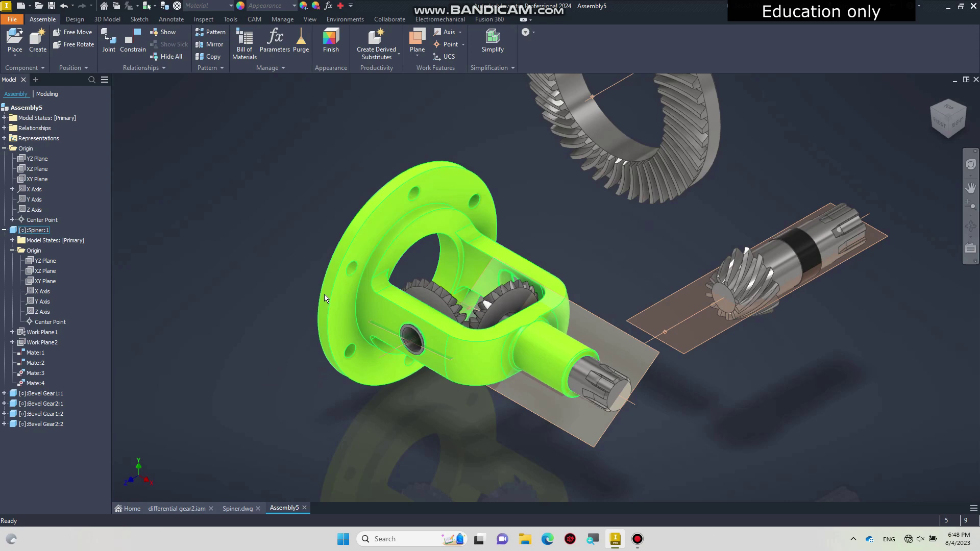
left_click_drag(325, 297, 529, 168)
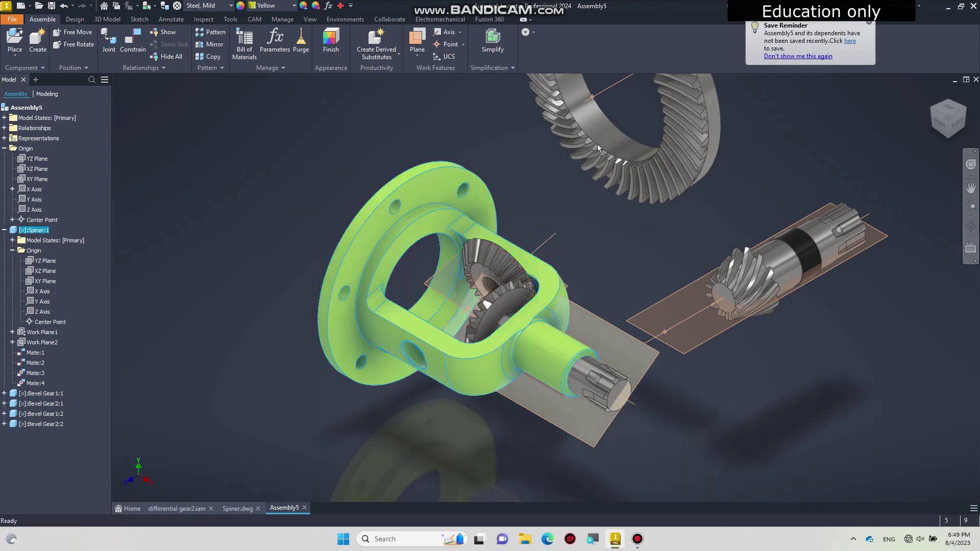
left_click(869, 22)
left_click_drag(455, 204, 452, 203)
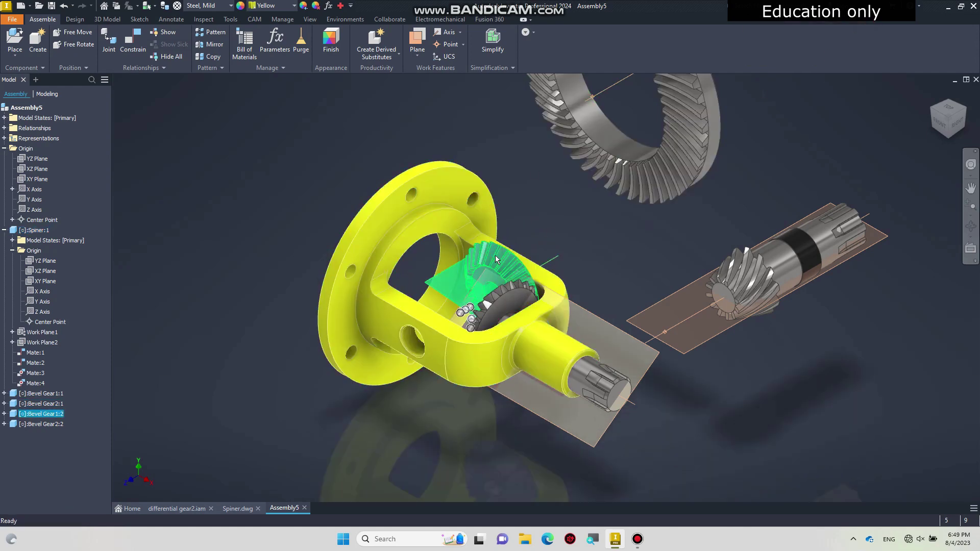
Copy the small gear Bevel Gear1:2 and paste the new instance in the free space beside the Spiner's flange
left_click(495, 258)
right_click(500, 261)
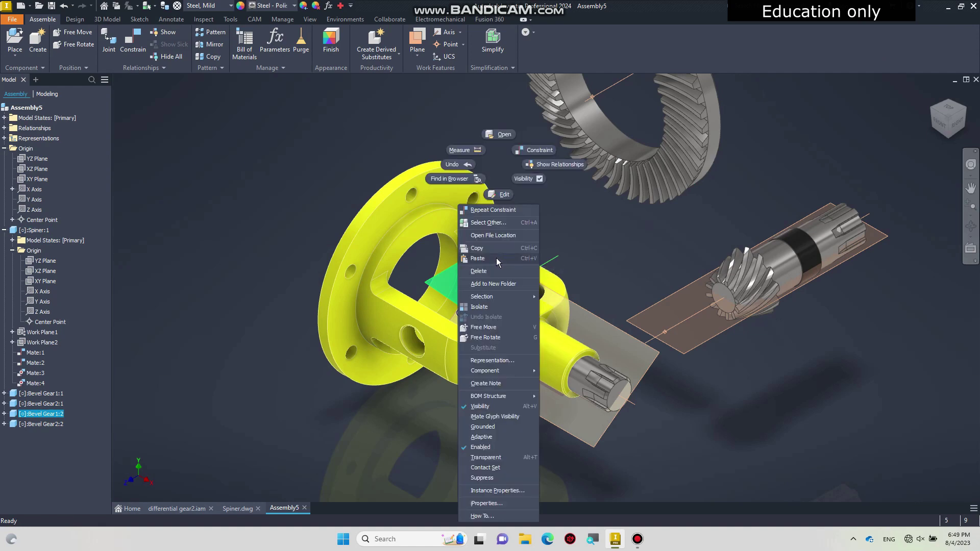
left_click(305, 253)
right_click(235, 259)
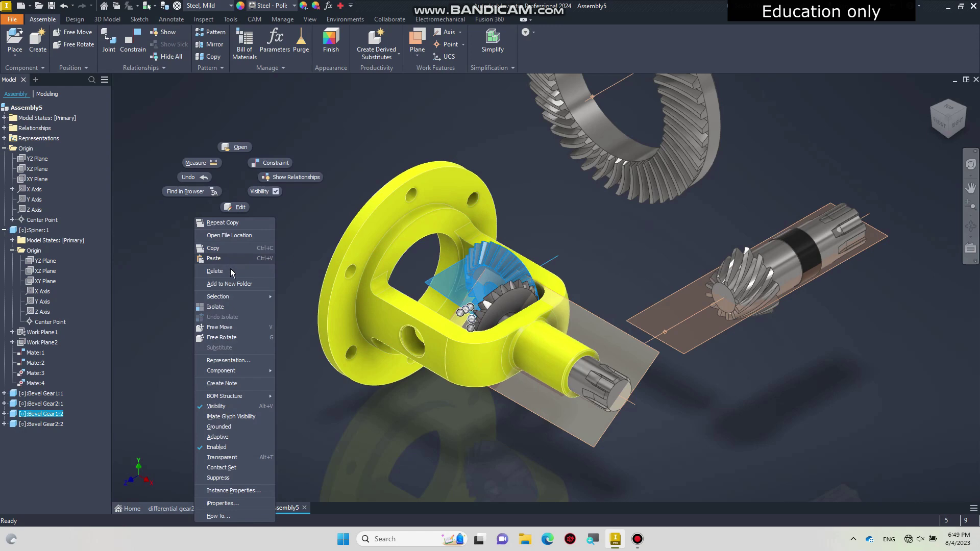
left_click(232, 258)
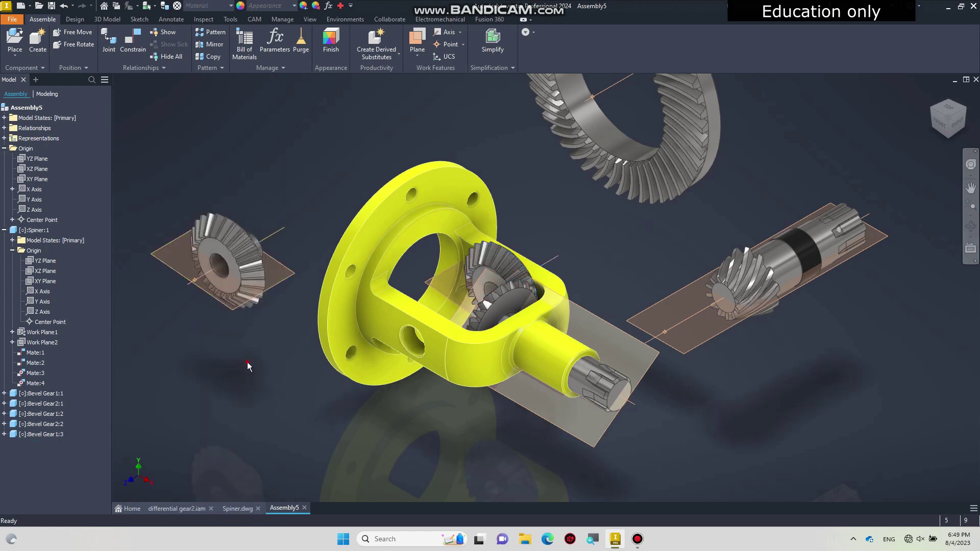
Mate the axis of the pasted Bevel Gear1:3 to the Spiner's side hole axis at 0.000 mm offset with the Opposed solution
left_click(132, 41)
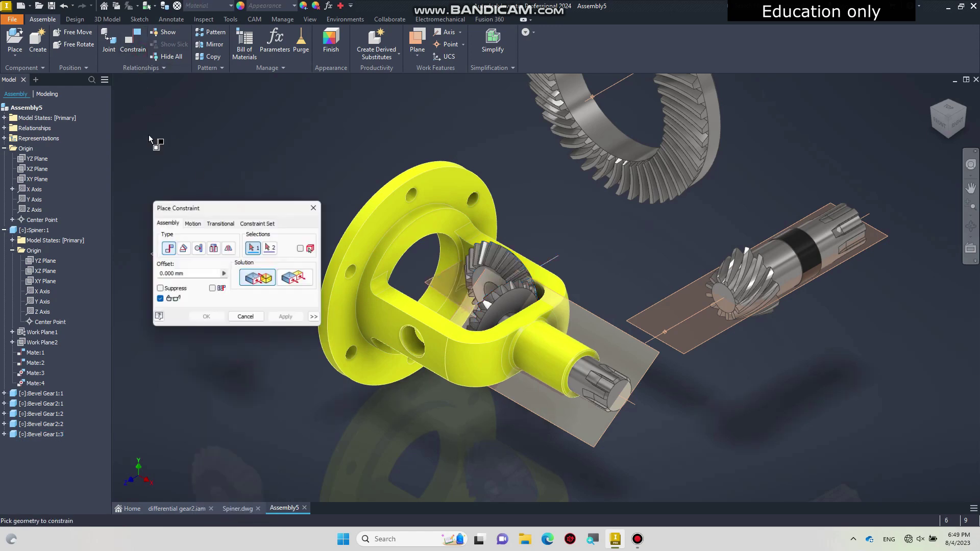
left_click_drag(209, 207, 201, 357)
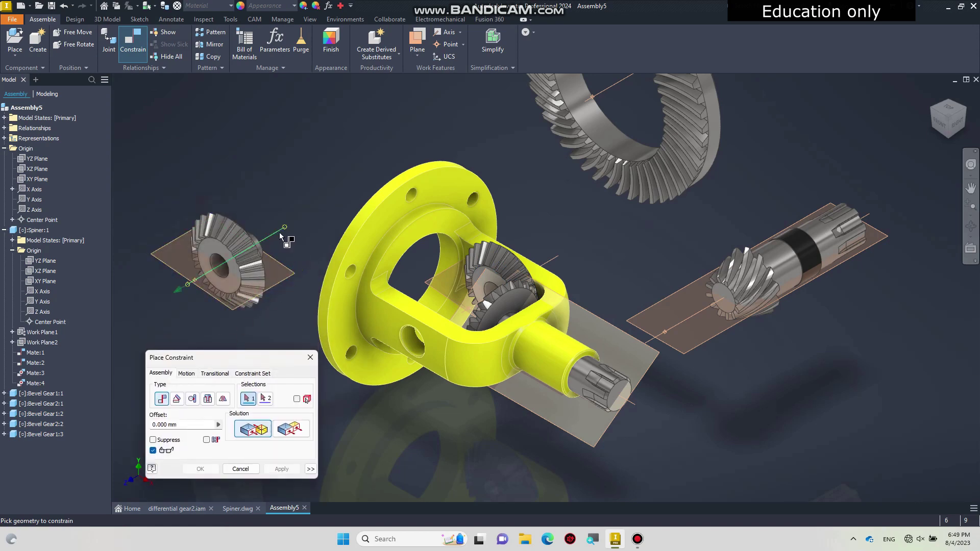
left_click(281, 235)
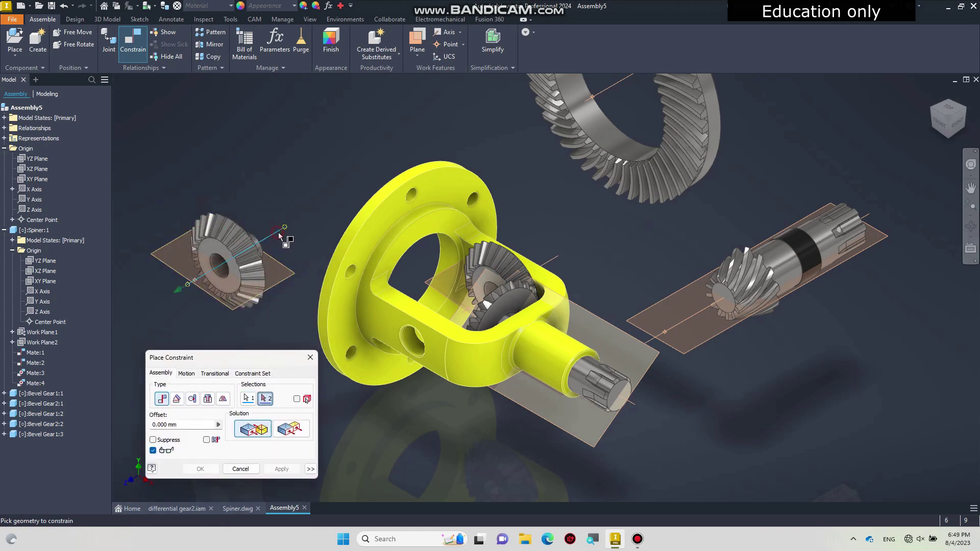
left_click(414, 343)
left_click(245, 428)
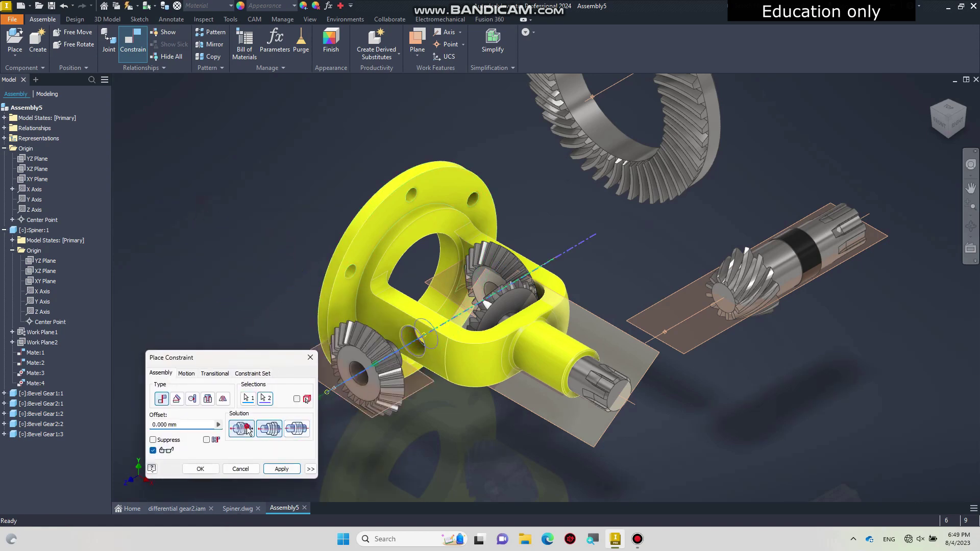
left_click(200, 469)
Slide Bevel Gear1:3 into the Spiner's opening and mate its apex work point to the other bevel gears' shared apex at 0.000 mm offset
left_click_drag(465, 295, 399, 409)
left_click(399, 409)
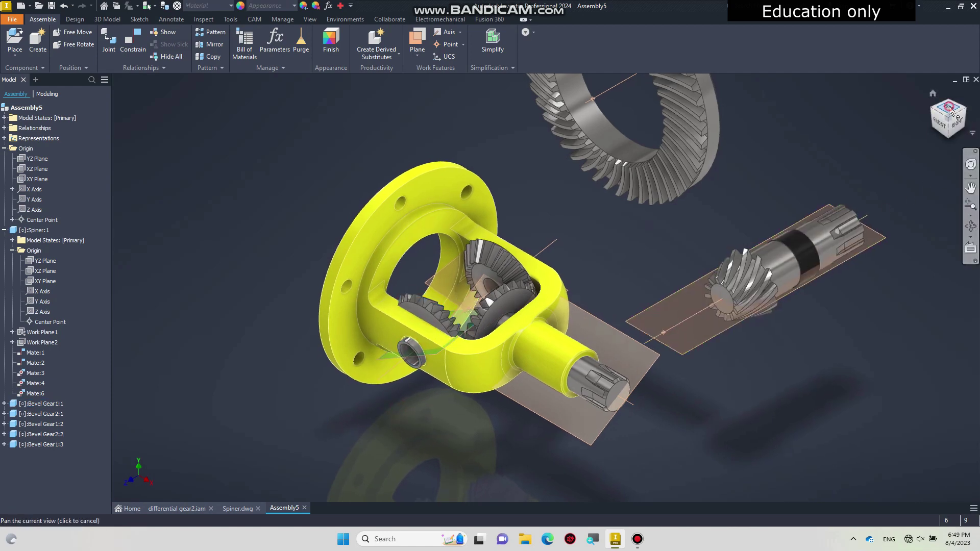
left_click(949, 108)
scroll(493, 255, "up", 5)
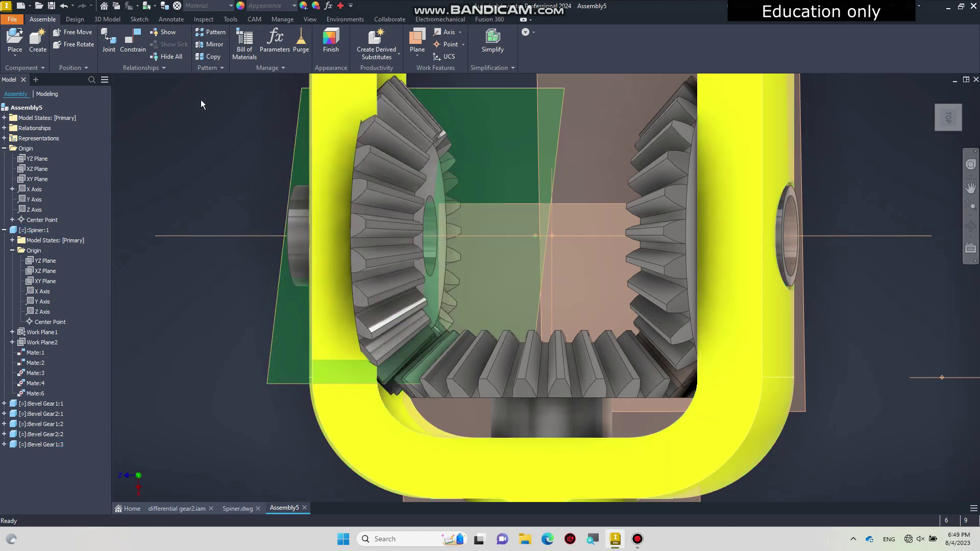
left_click(133, 44)
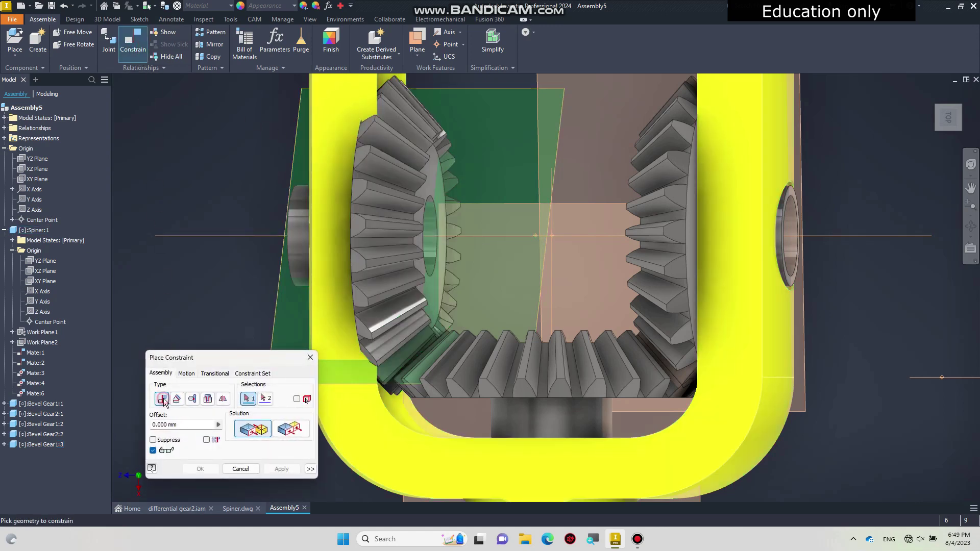
left_click(535, 237)
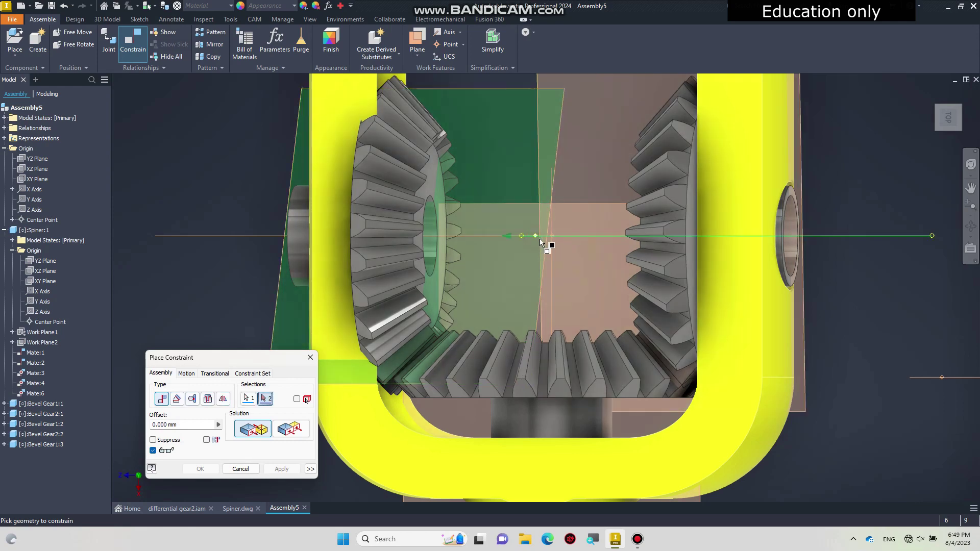
left_click(553, 237)
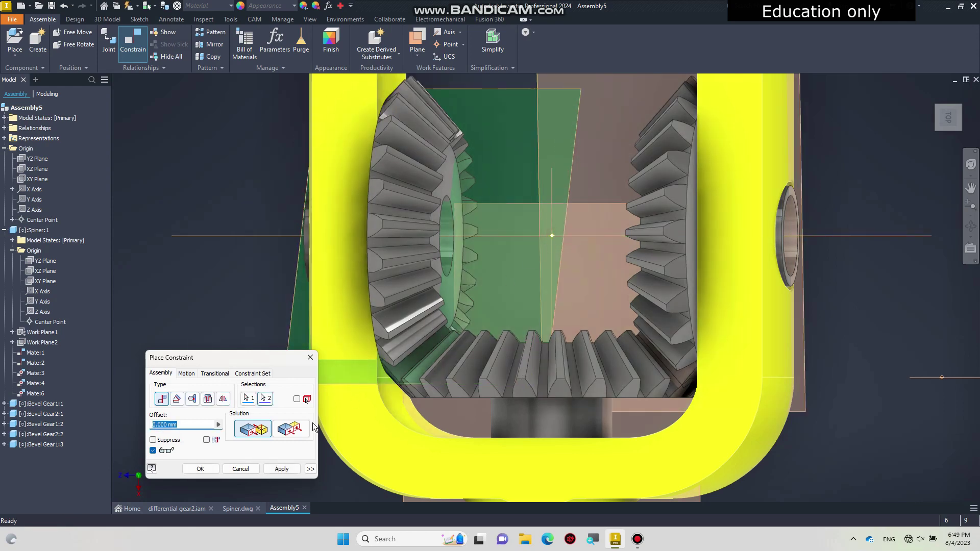
left_click(202, 469)
Copy the shafted gear Bevel Gear2:2 and paste the new instance in the free space near the large ring gear
scroll(411, 306, "down", 4)
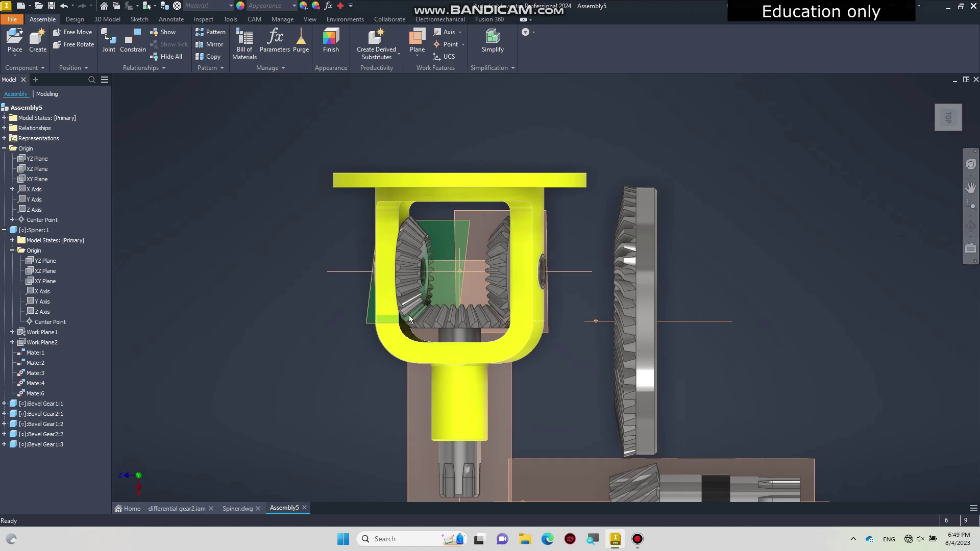
left_click(462, 324)
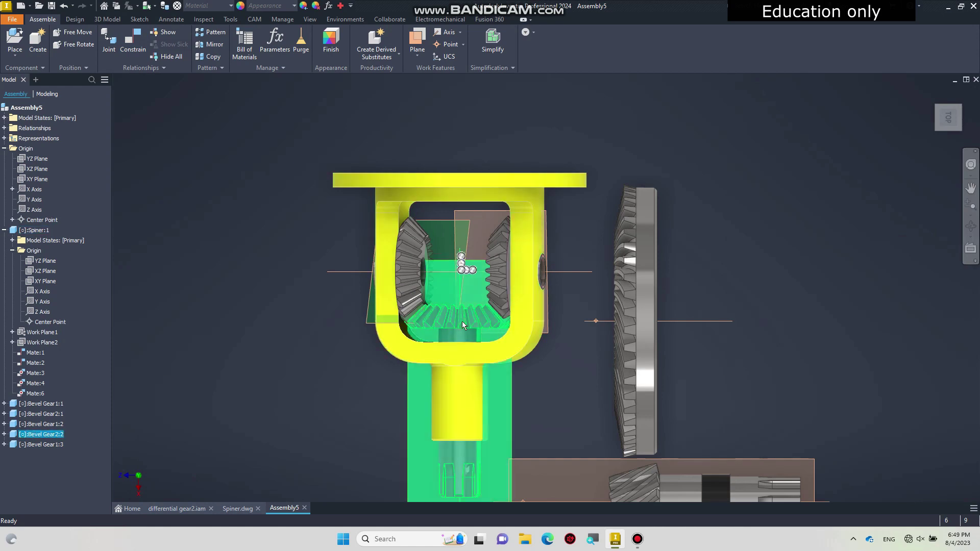
right_click(460, 474)
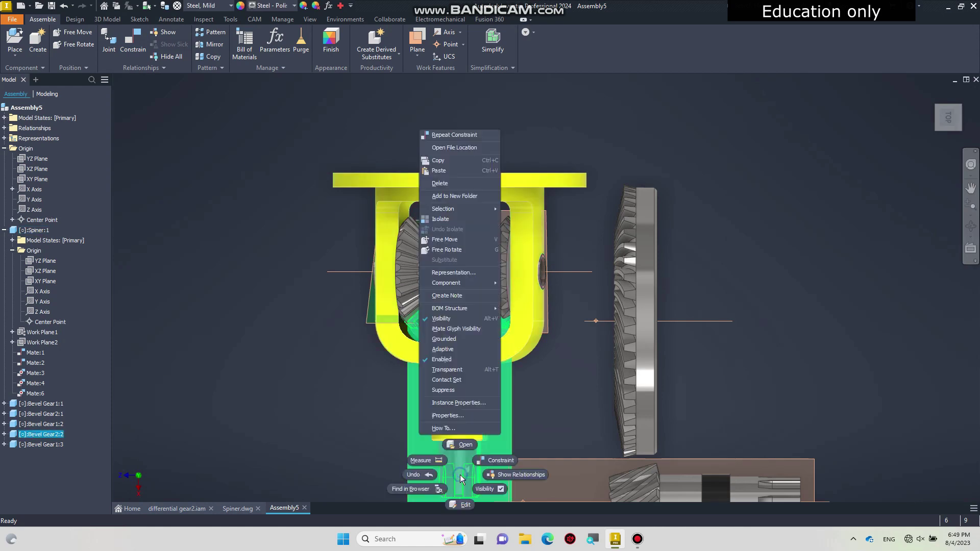
left_click(448, 162)
right_click(711, 118)
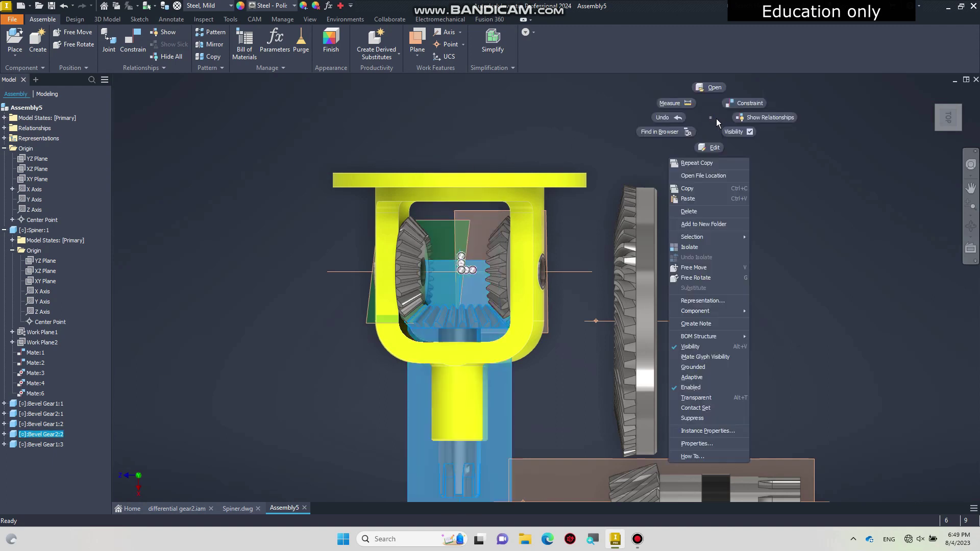
left_click(697, 199)
left_click(785, 213)
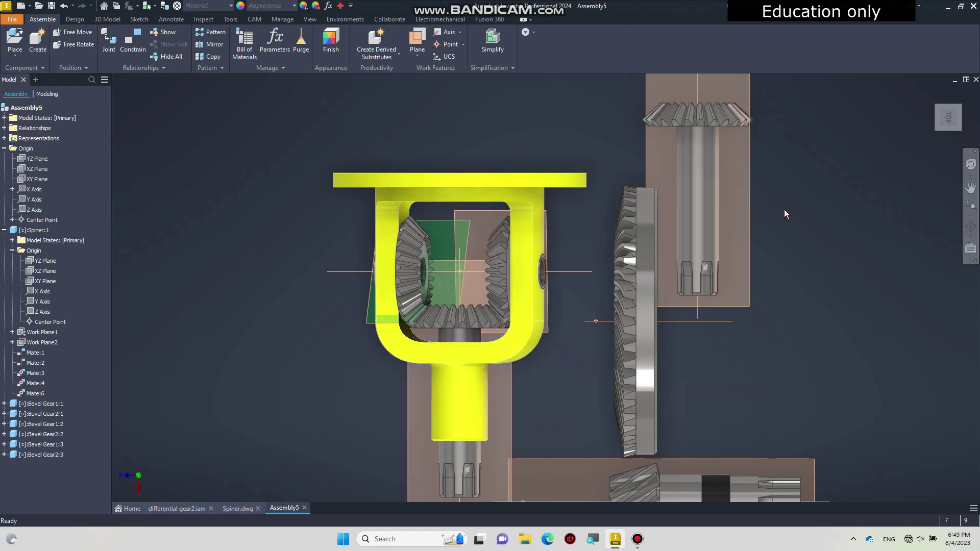
Move the pasted Bevel Gear2:3 to the flange side of the Spiner, opposite the Spiner's shaft end
left_click(932, 98)
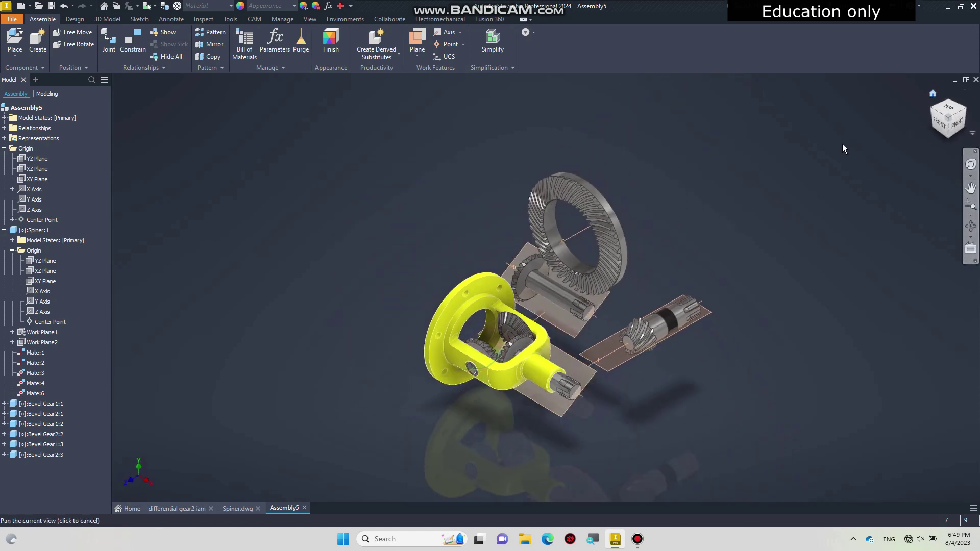
left_click_drag(533, 286, 400, 290)
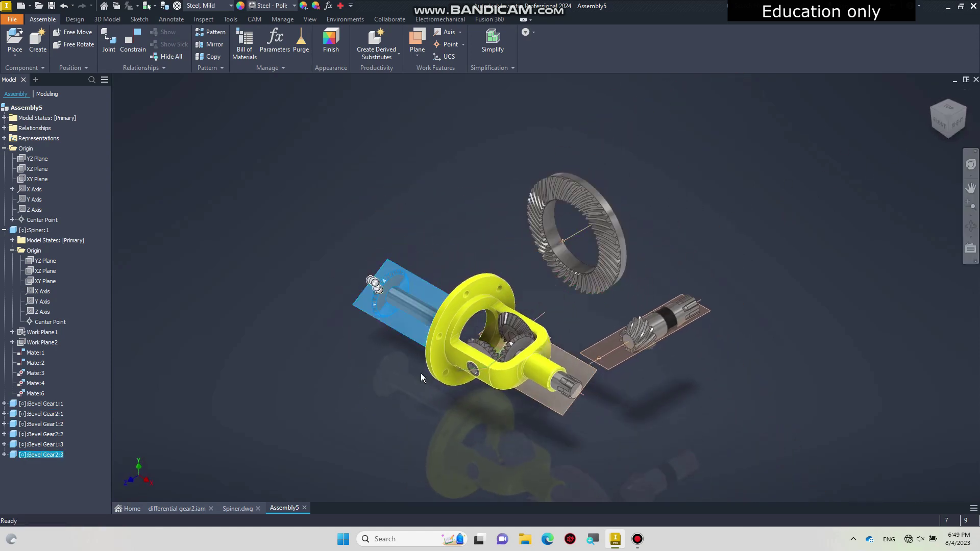
scroll(420, 373, "up", 3)
left_click(234, 298)
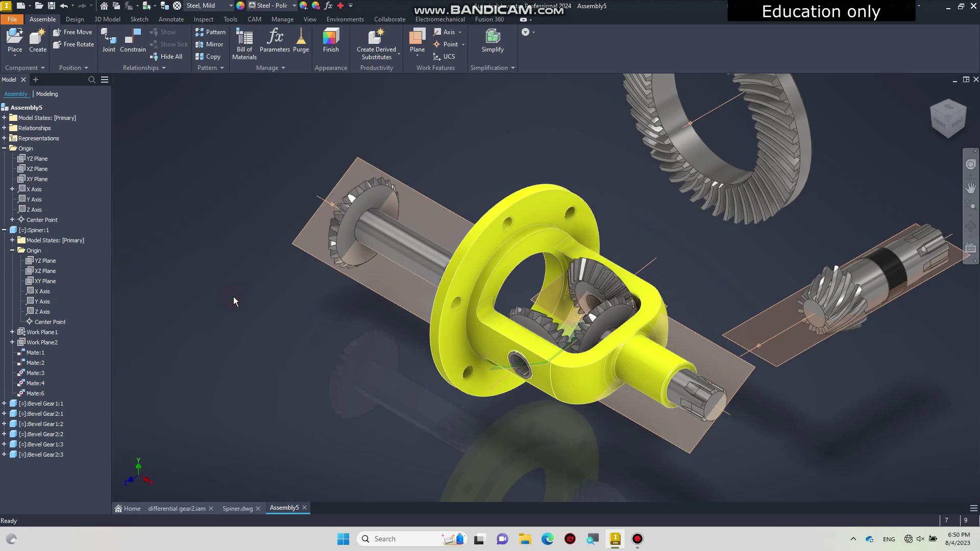
Mate the axis of Bevel Gear2:3 to the Spiner's central axis at 0.000 mm offset with the Opposed solution
left_click(133, 41)
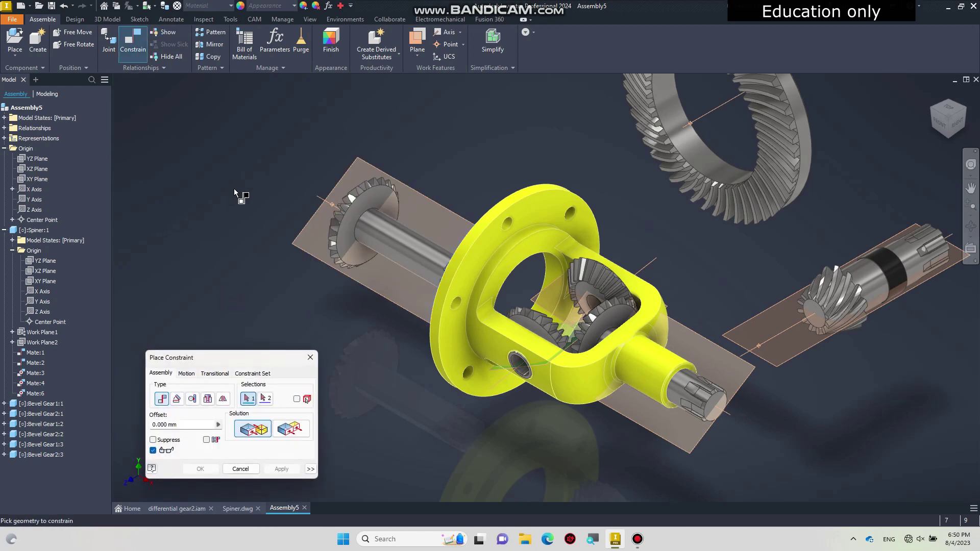
left_click(325, 202)
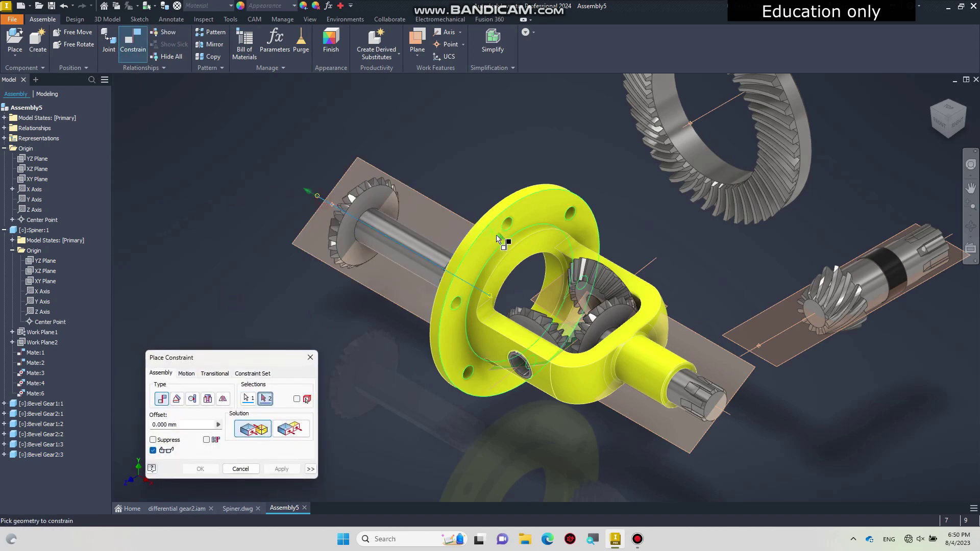
left_click(553, 266)
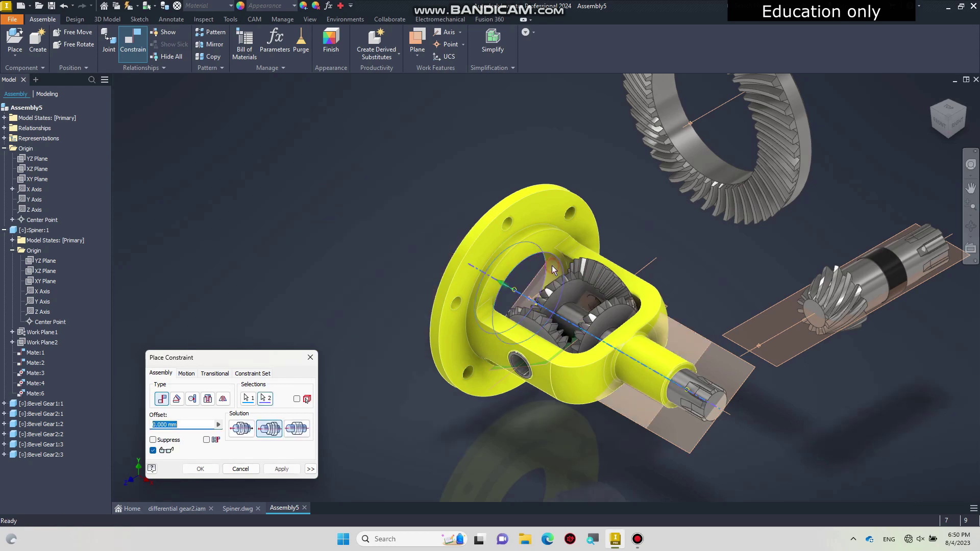
left_click(242, 428)
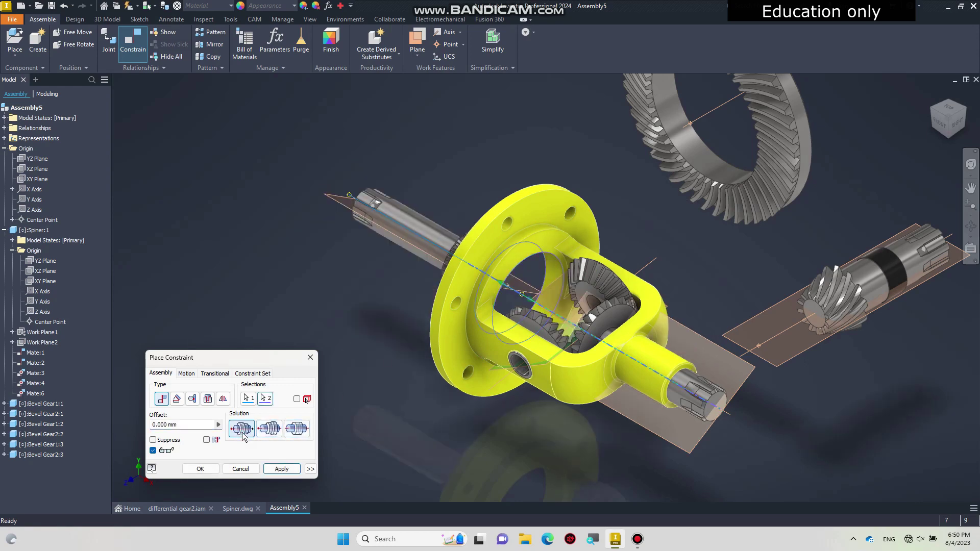
left_click(209, 470)
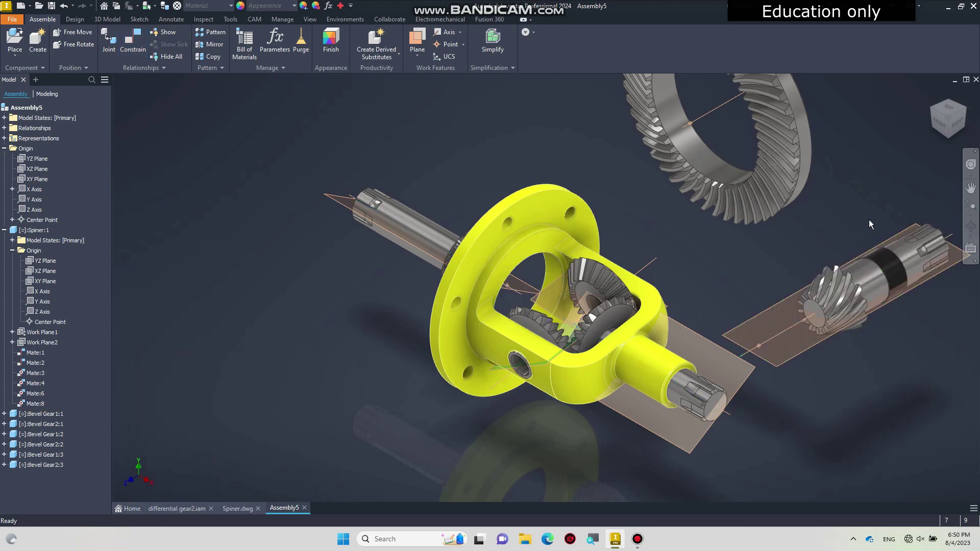
Slide Bevel Gear2:3 along the Spiner's central axis, inward through the flange's bore
left_click(930, 112)
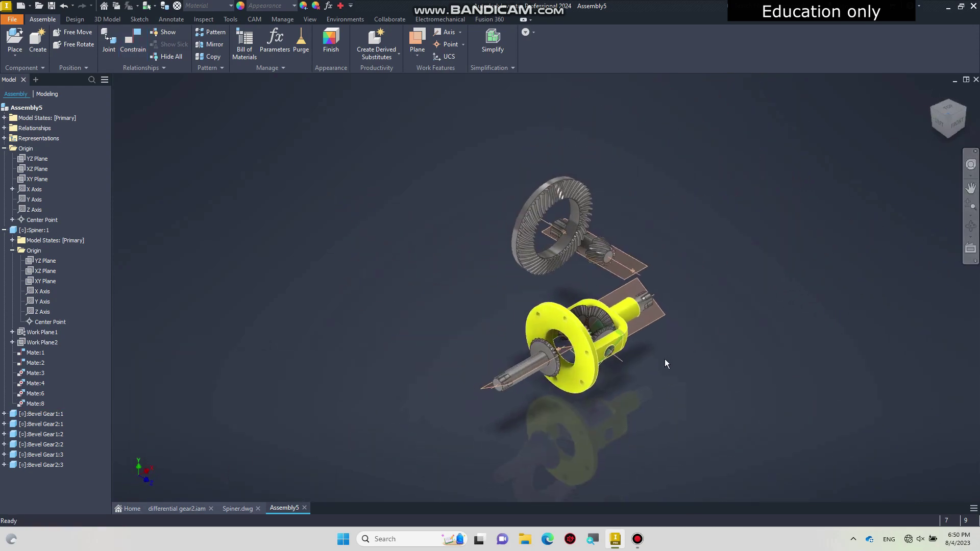
scroll(533, 385, "up", 3)
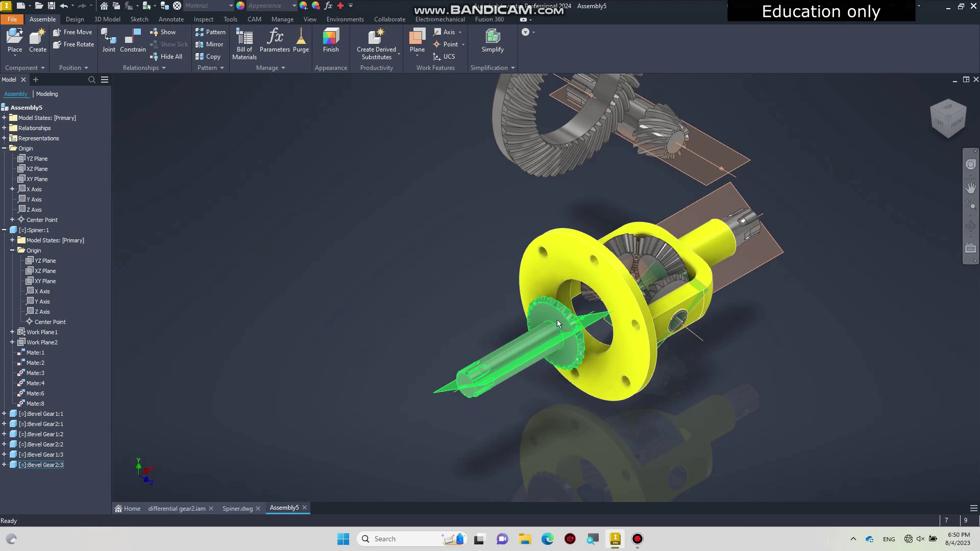
left_click(574, 310)
left_click_drag(574, 313, 602, 296)
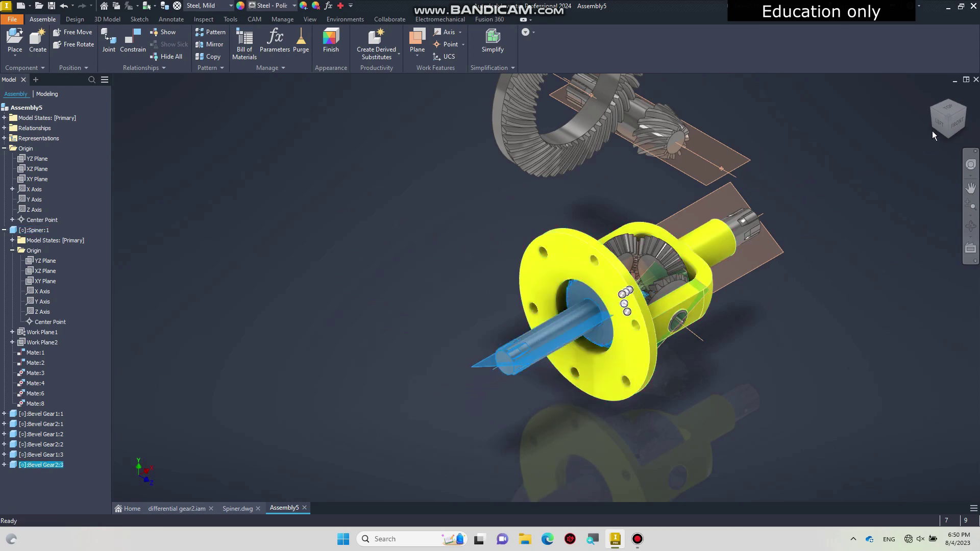
Mate the apex work point of Bevel Gear2:3 to the shared apex point of the other bevel gears at 0.000 mm offset
left_click(952, 105)
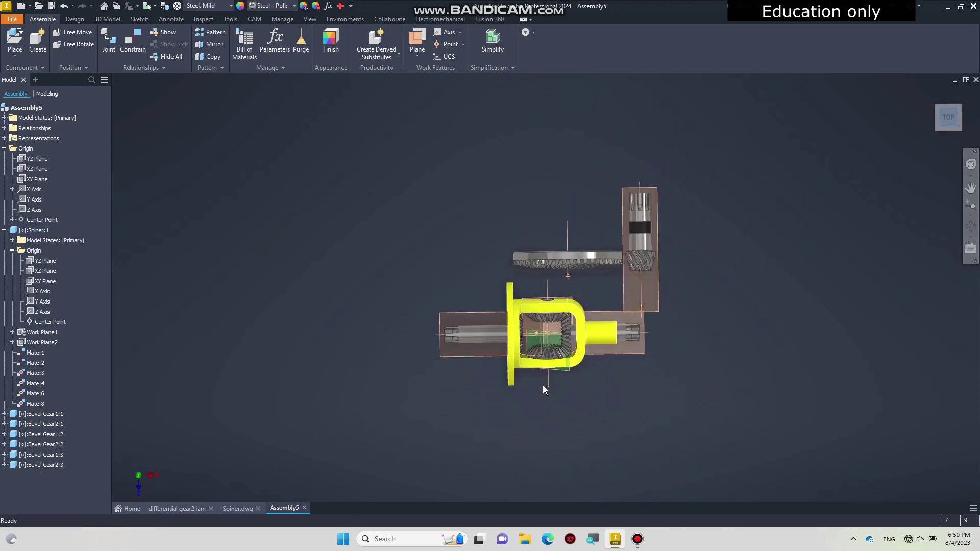
scroll(540, 351, "up", 6)
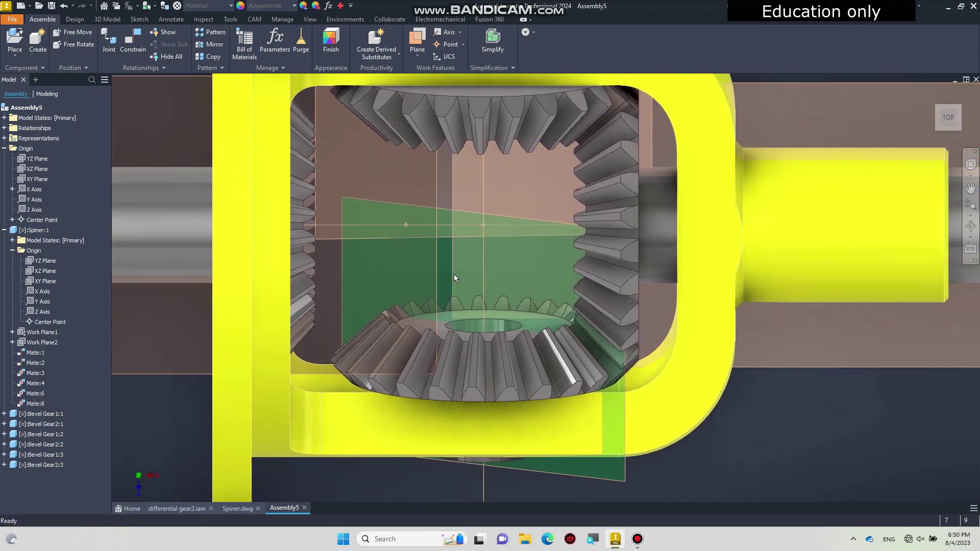
left_click(134, 45)
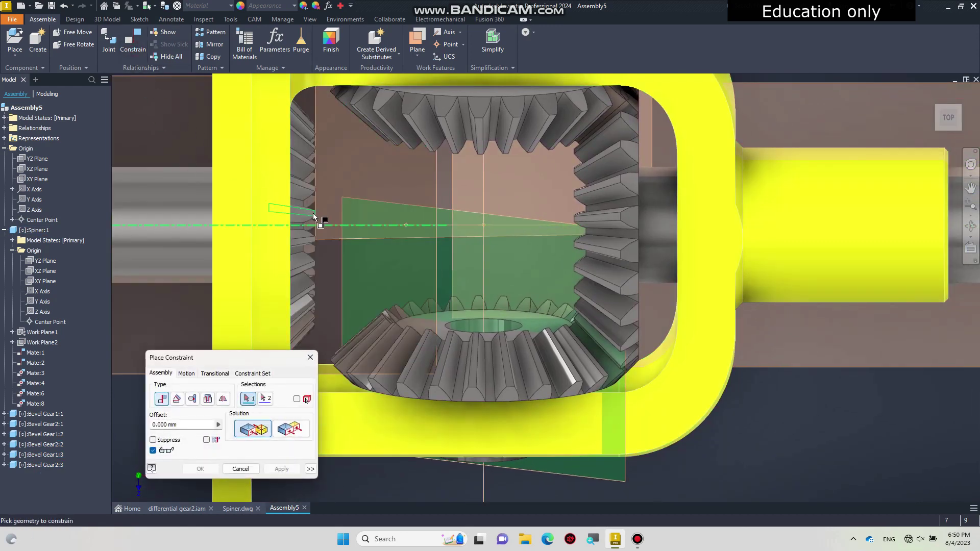
left_click(407, 226)
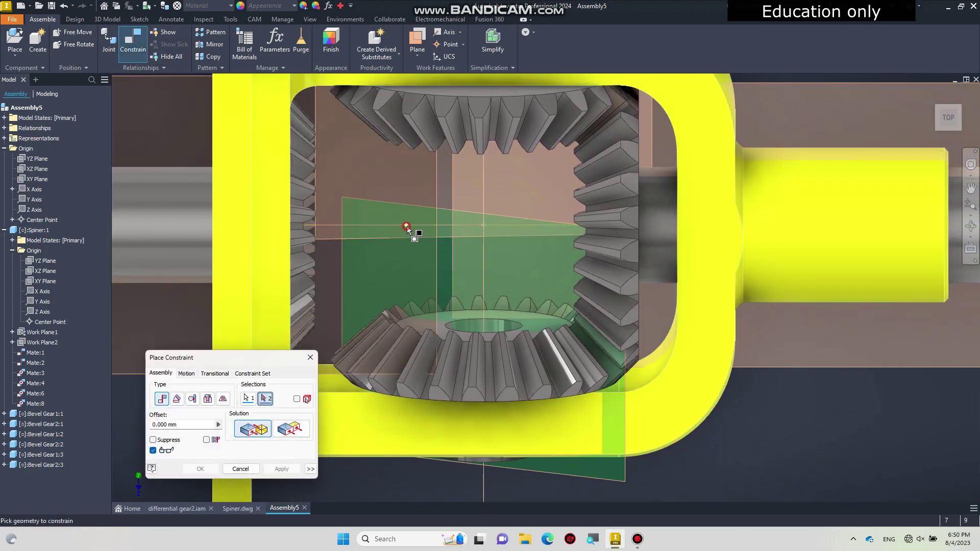
left_click(485, 226)
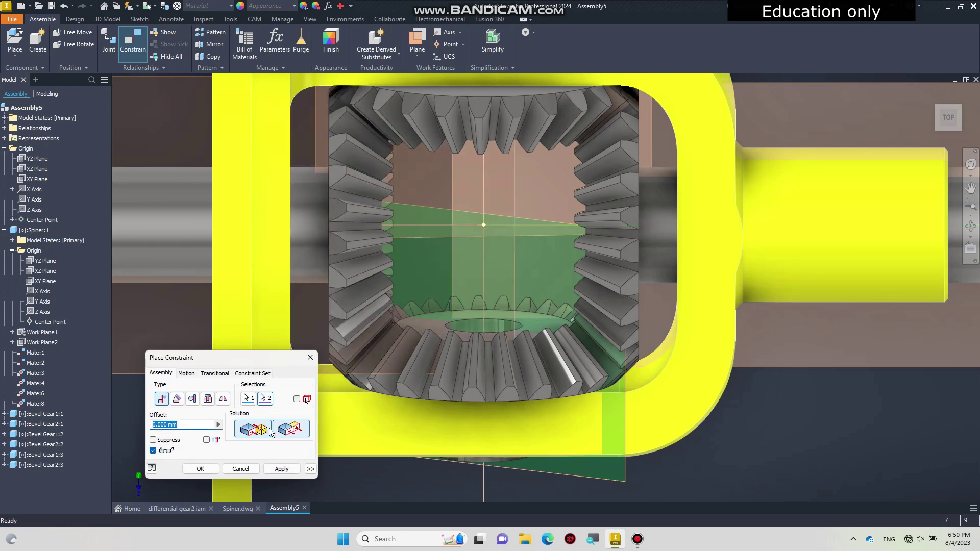
left_click(200, 469)
scroll(411, 314, "down", 3)
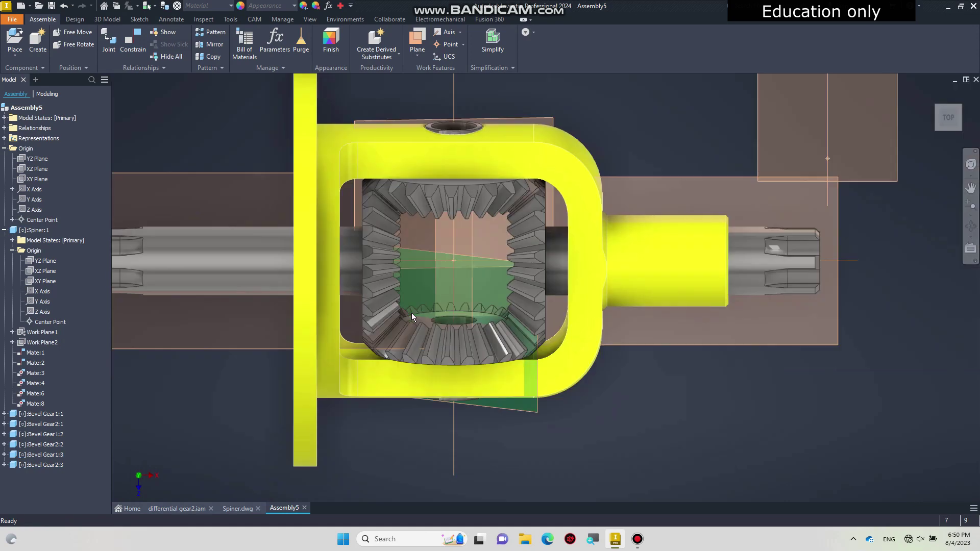
scroll(411, 317, "down", 4)
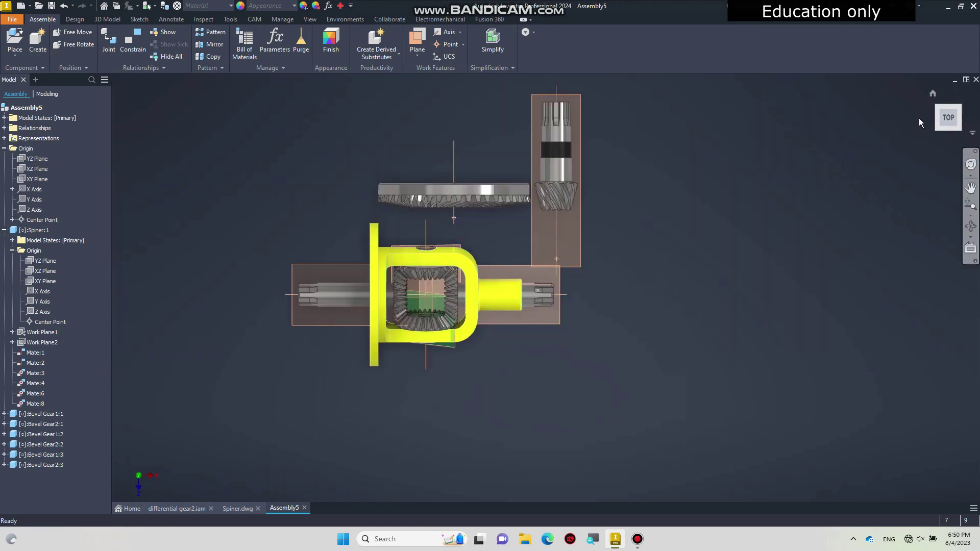
Turn the Spiner slightly by its flange to check how it moves with the four mated bevel gears inside
left_click(933, 94)
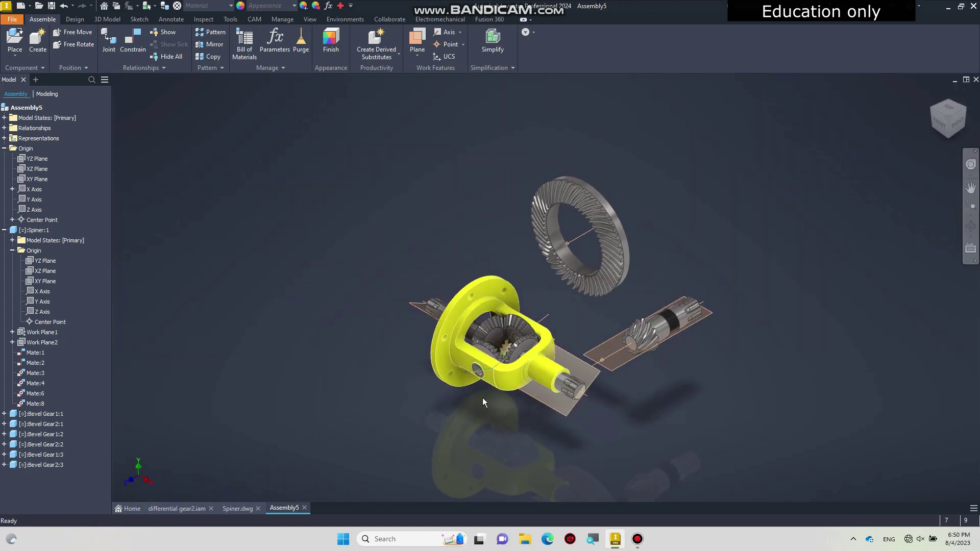
scroll(483, 397, "up", 2)
left_click(613, 336)
left_click_drag(533, 360, 500, 358)
mouse_move(371, 228)
left_mouse_down()
mouse_move(382, 225)
mouse_move(369, 237)
left_mouse_up()
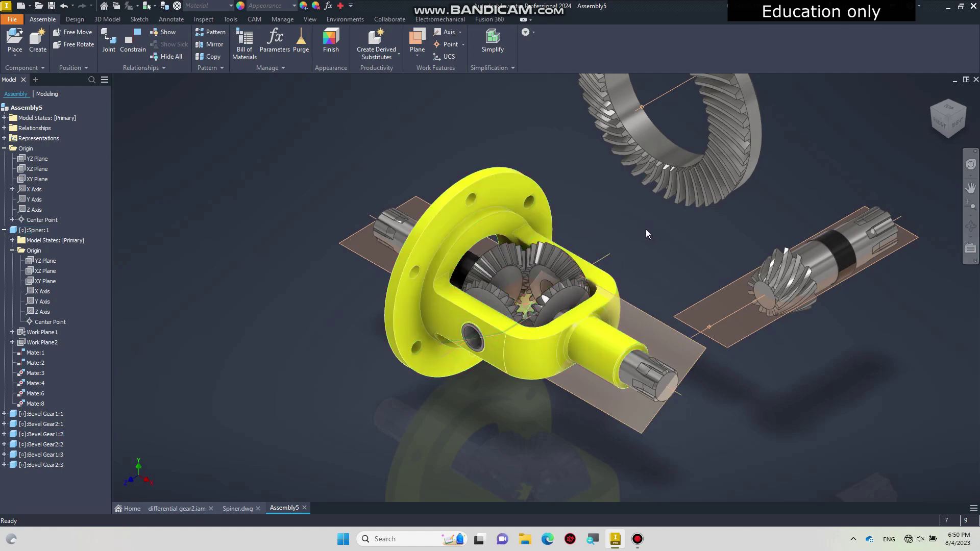
Turn off the visibility of the Spiner, leaving only the bevel gears shown
middle_click_drag(645, 228, 618, 218)
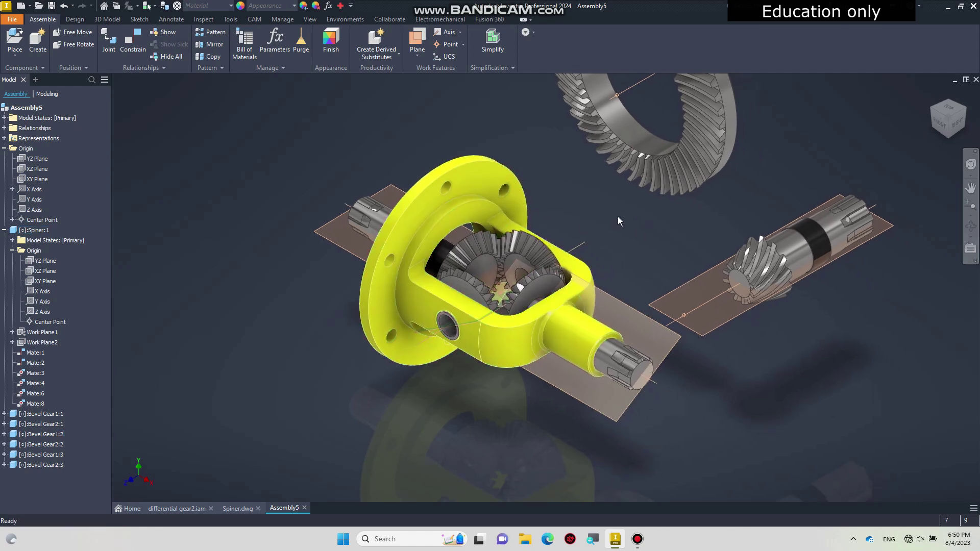
right_click(513, 194)
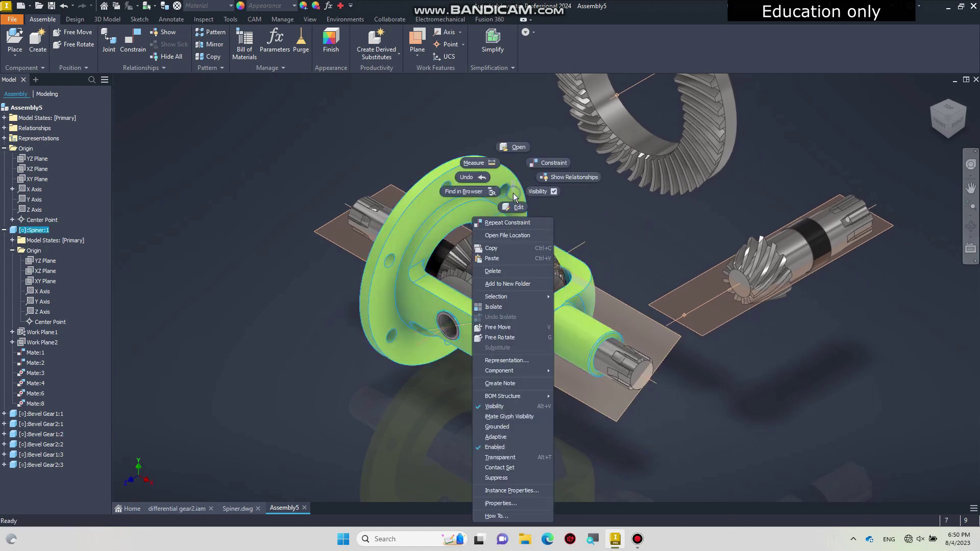
left_click(555, 192)
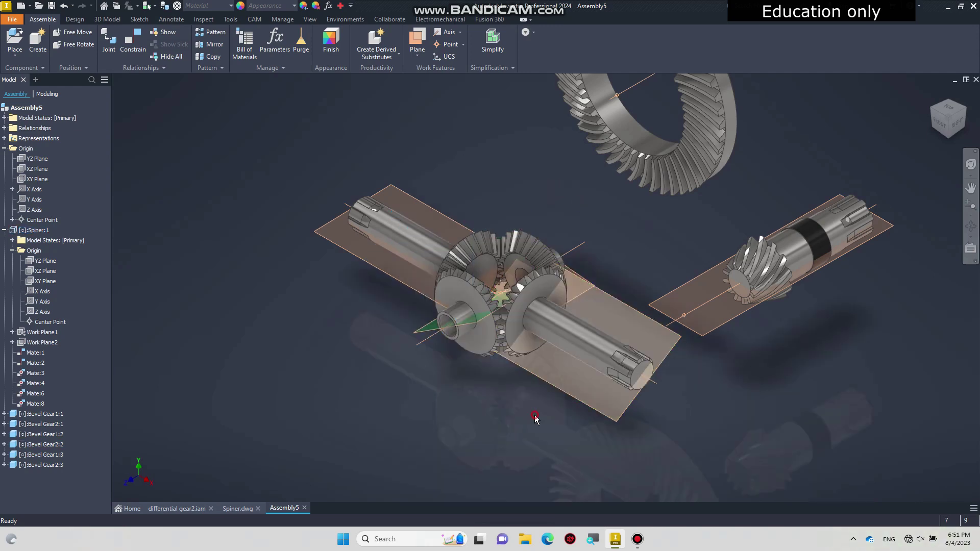
Rotate the front hollow bevel gear slightly so its teeth fit between those of the adjacent shafted bevel gear
scroll(489, 374, "up", 5)
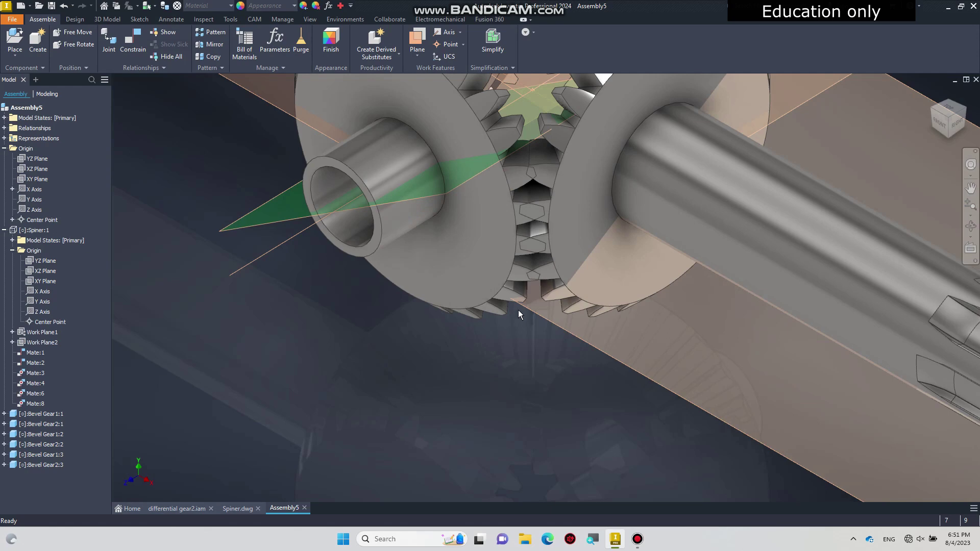
left_click(497, 228)
left_click_drag(501, 222, 501, 235)
left_click(488, 384)
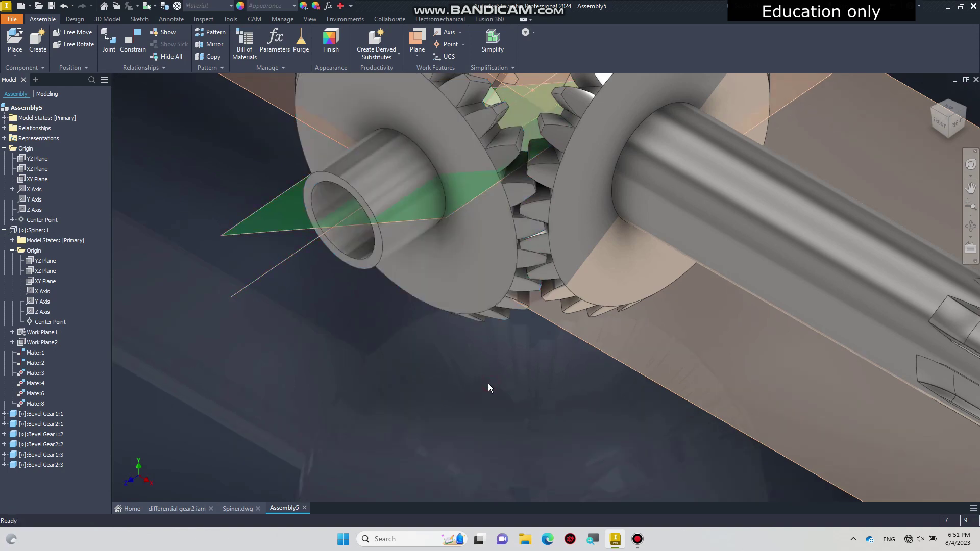
Add a rotation motion constraint between the shafted gear's end face and the front hollow gear's rim, ratio 1.000 ul, Reverse solution
scroll(488, 384, "down", 3)
middle_click_drag(483, 375, 449, 328)
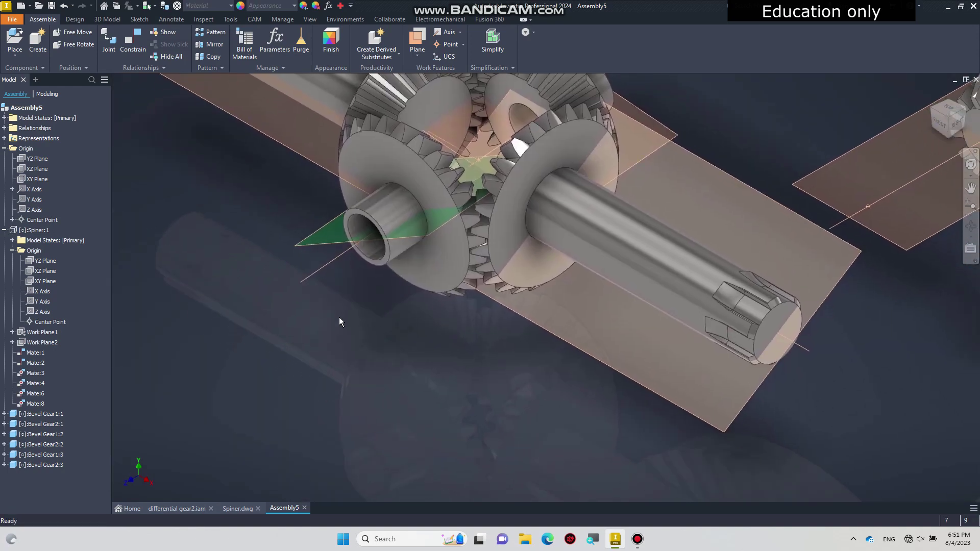
left_click(133, 41)
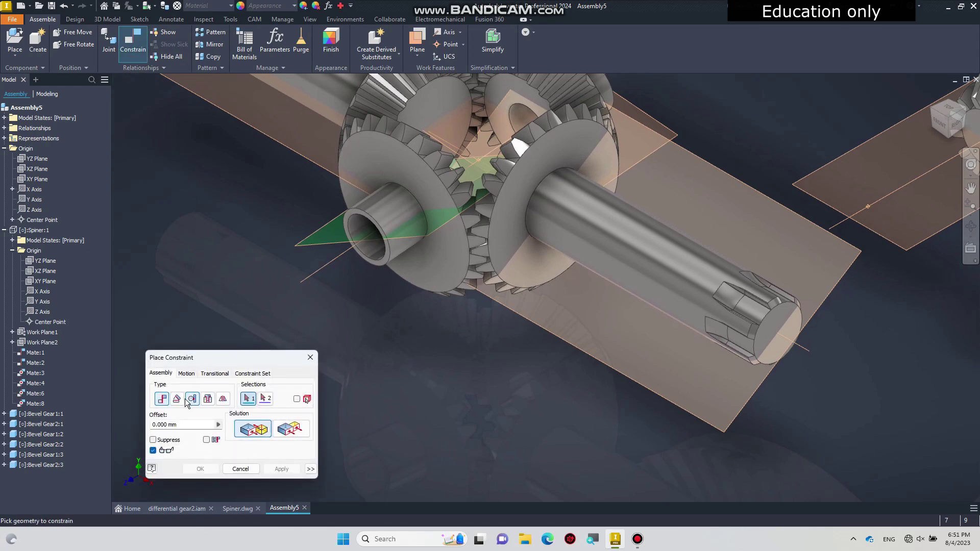
left_click(186, 373)
left_click_drag(204, 358, 216, 211)
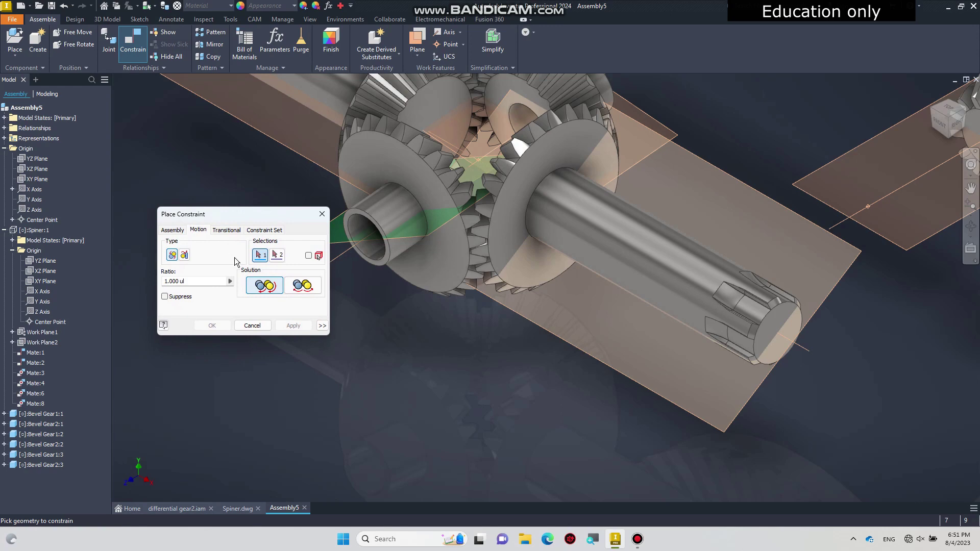
left_click(302, 289)
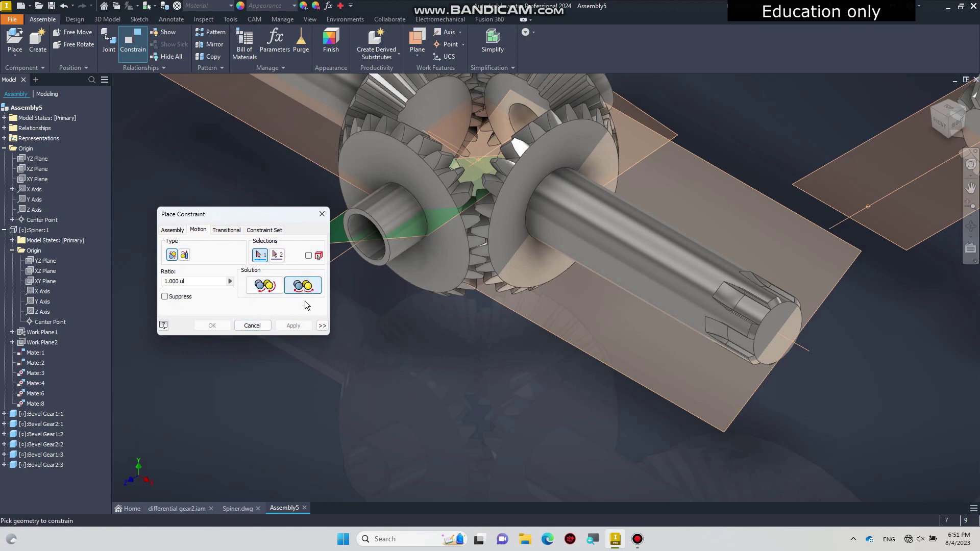
left_click(779, 348)
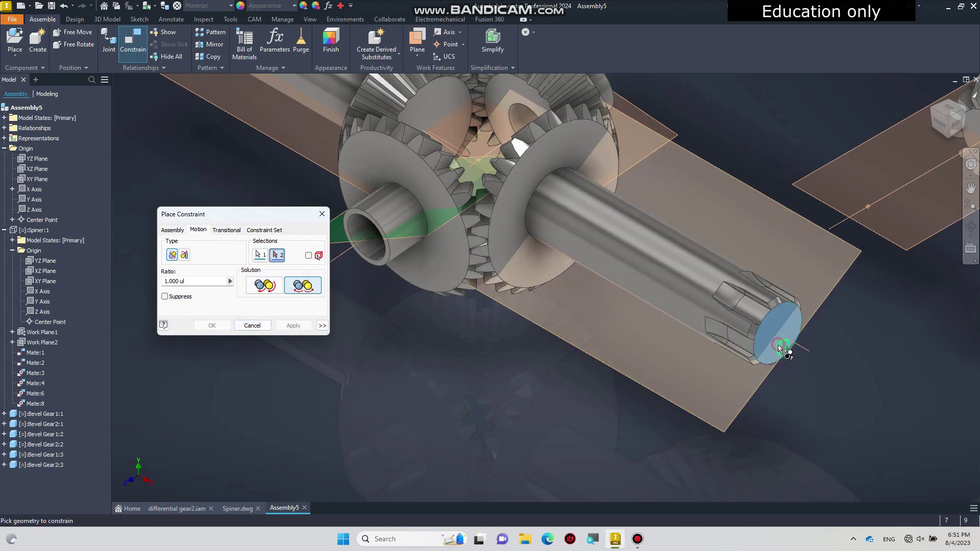
left_click(380, 265)
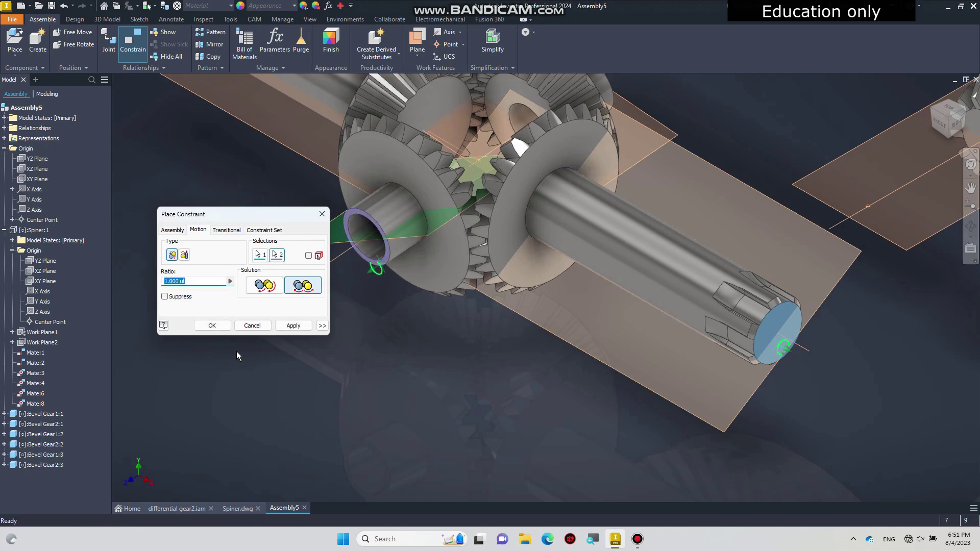
left_click(212, 326)
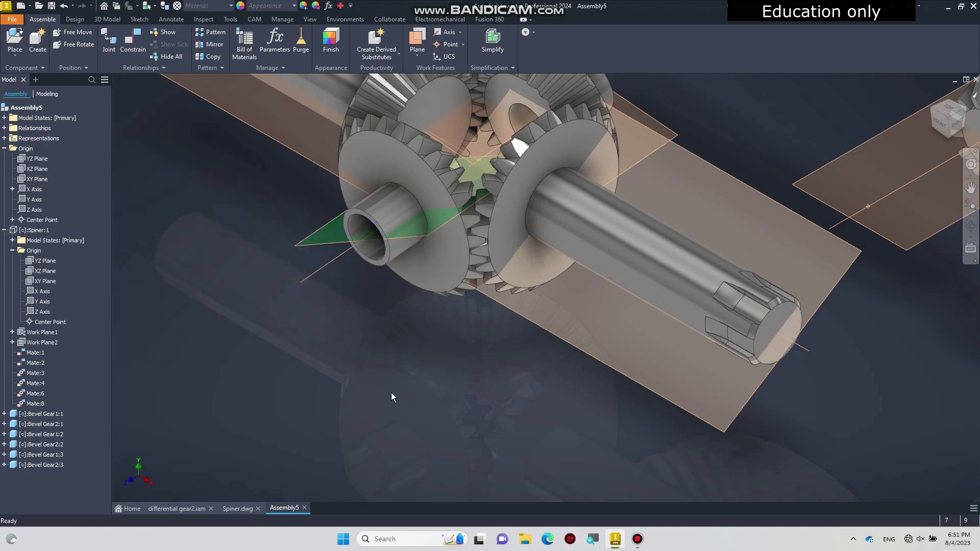
Move the large ring gear and the pinion shaft Bevel Gear1:1 clear of the central differential gears
left_click(965, 109)
scroll(540, 352, "up", 4)
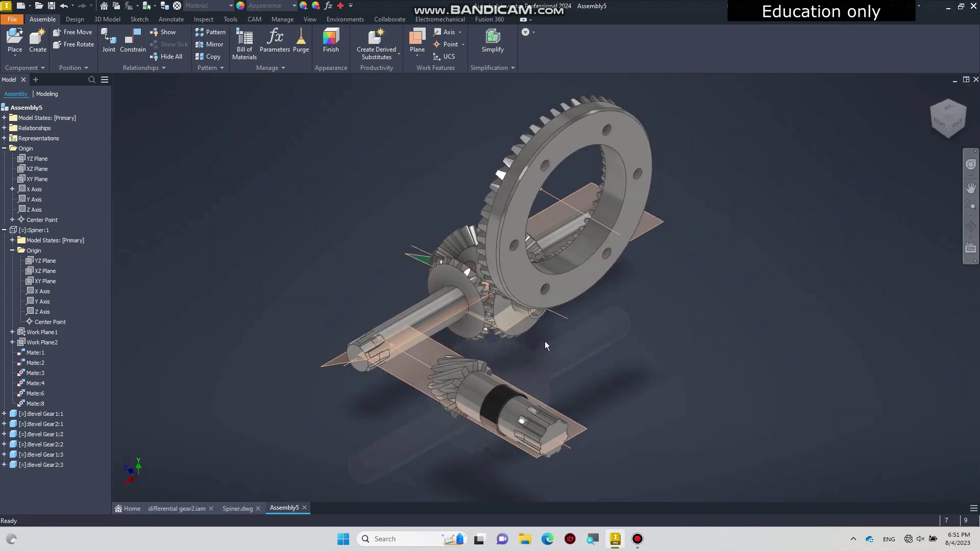
left_click_drag(547, 290, 659, 249)
left_click_drag(456, 365, 574, 412)
Add a rotation motion constraint between the same shafted gear's end face and the opposite hollow gear's rim, ratio 1.000 ul, Reverse solution
scroll(434, 375, "up", 3)
middle_click_drag(458, 355, 428, 319)
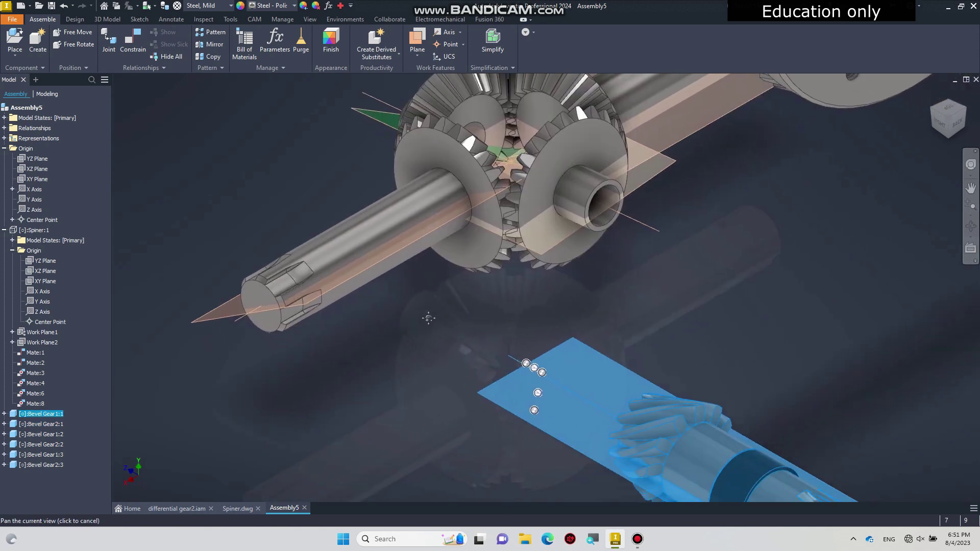
left_click(132, 40)
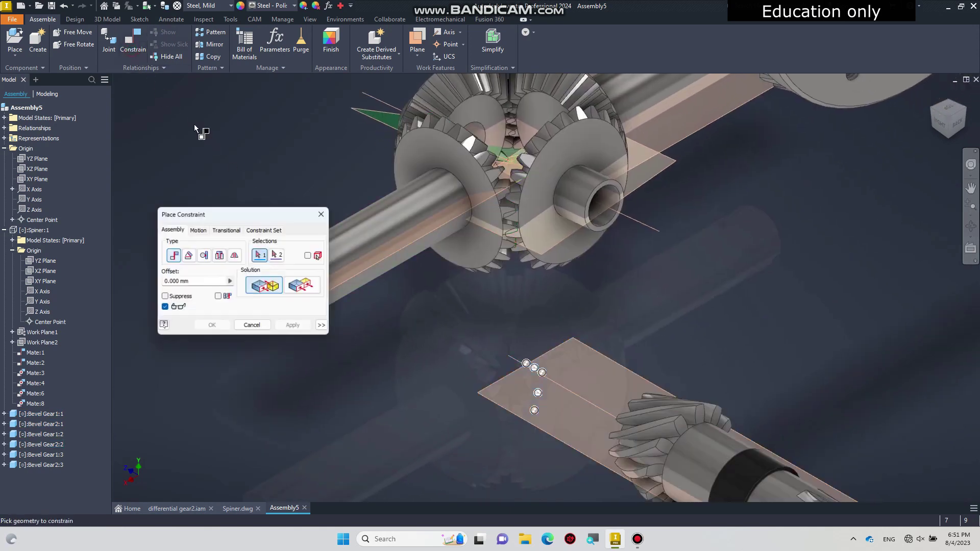
left_click(199, 230)
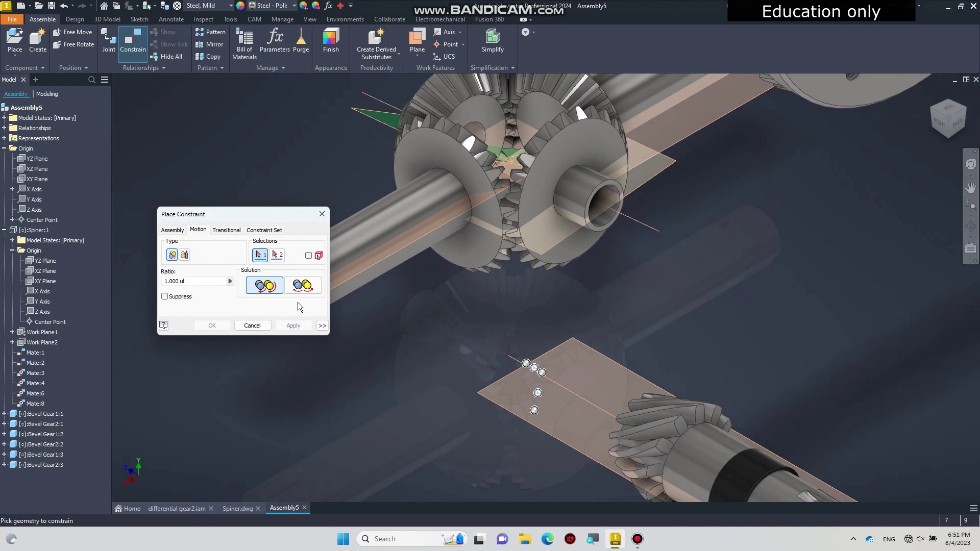
left_click(303, 286)
left_click_drag(244, 212, 277, 345)
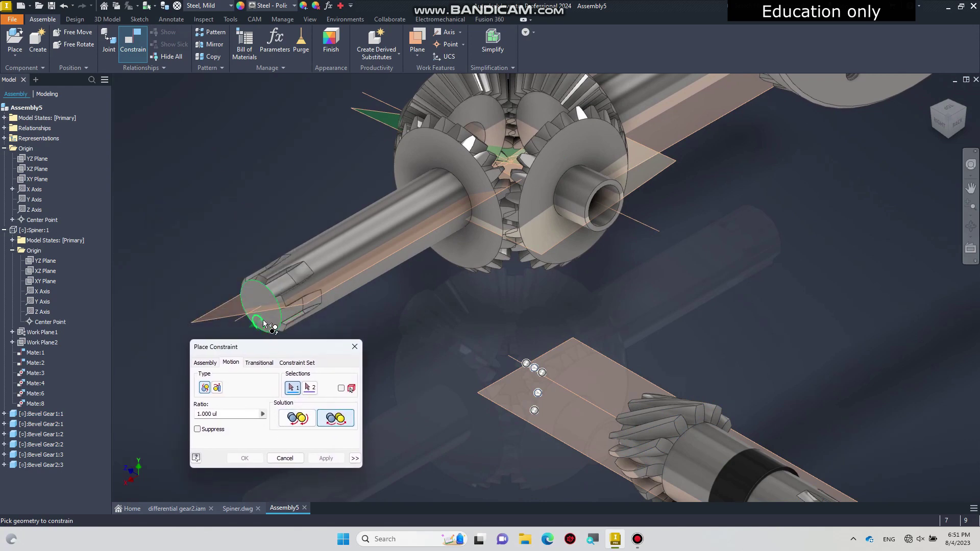
left_click(264, 323)
scroll(629, 272, "up", 3)
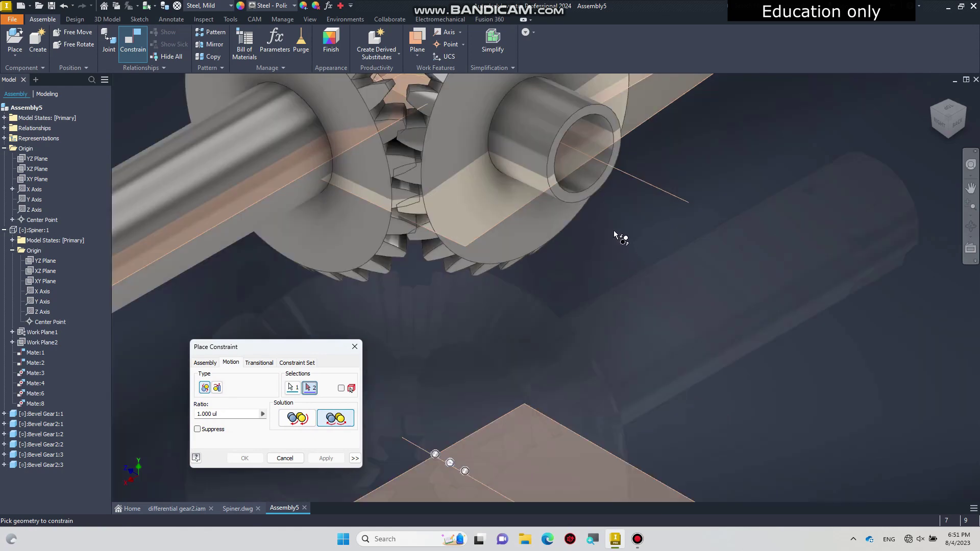
left_click(570, 204)
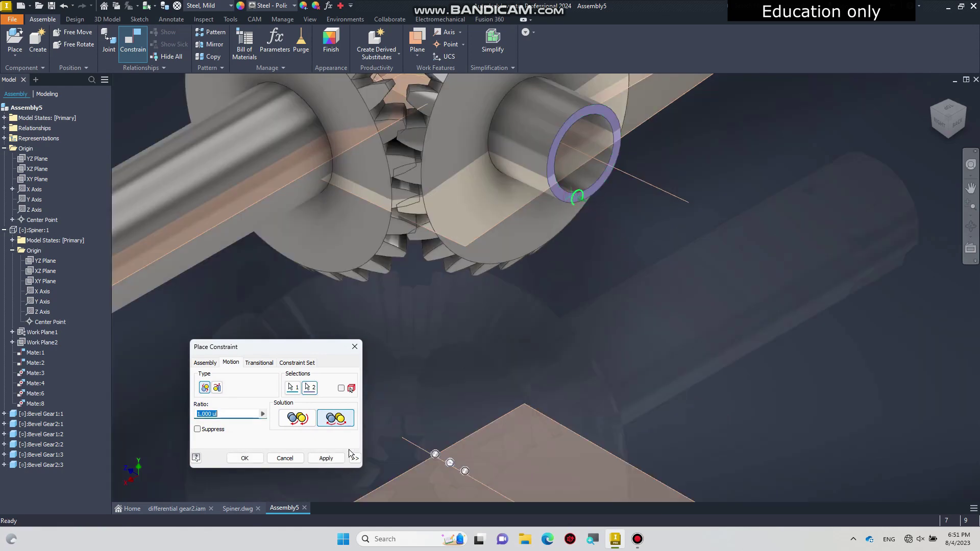
left_click(247, 458)
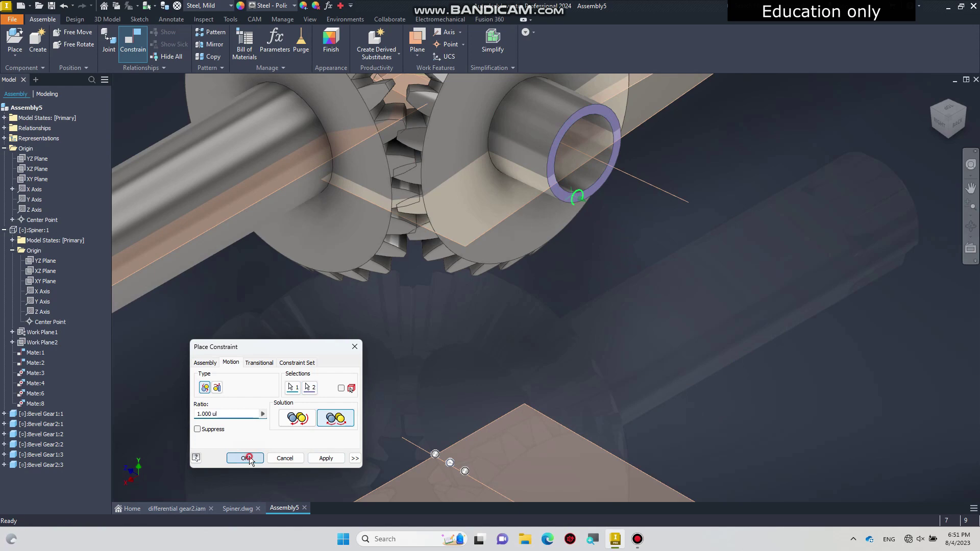
Move the ring gear Bevel Gear2:1 farther away to expose the shafted gear on the flange side
scroll(507, 323, "down", 4)
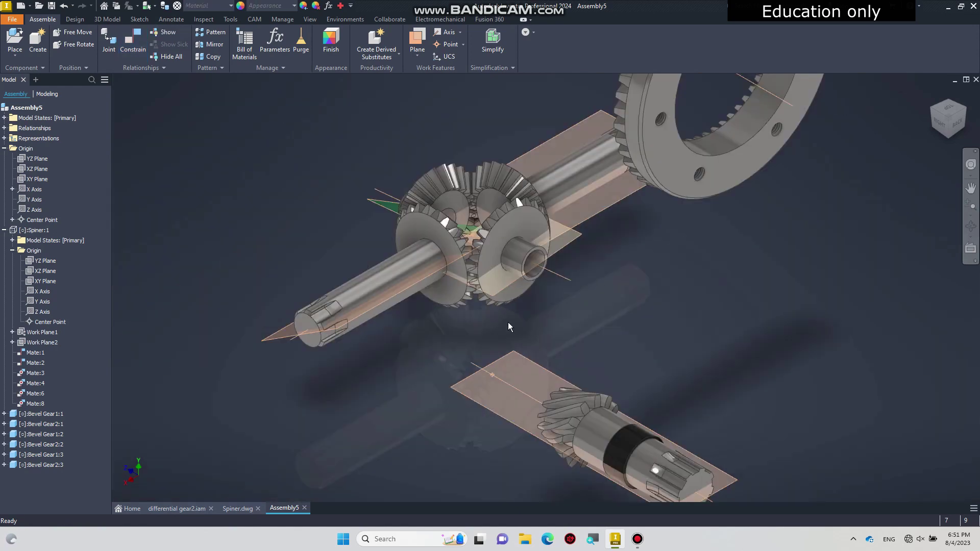
left_click(941, 126)
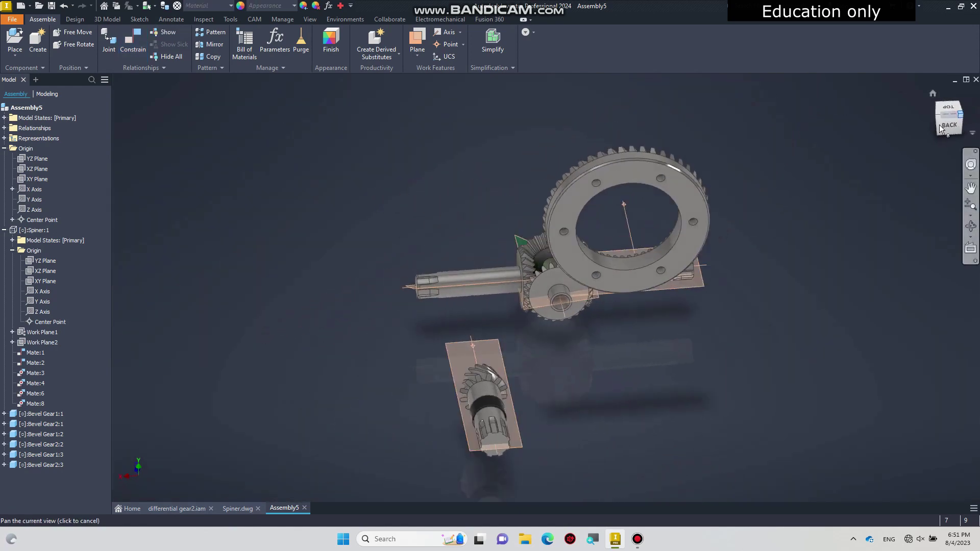
left_click_drag(941, 125, 782, 258)
scroll(593, 366, "up", 5)
middle_click_drag(579, 337, 466, 342)
scroll(312, 237, "down", 3)
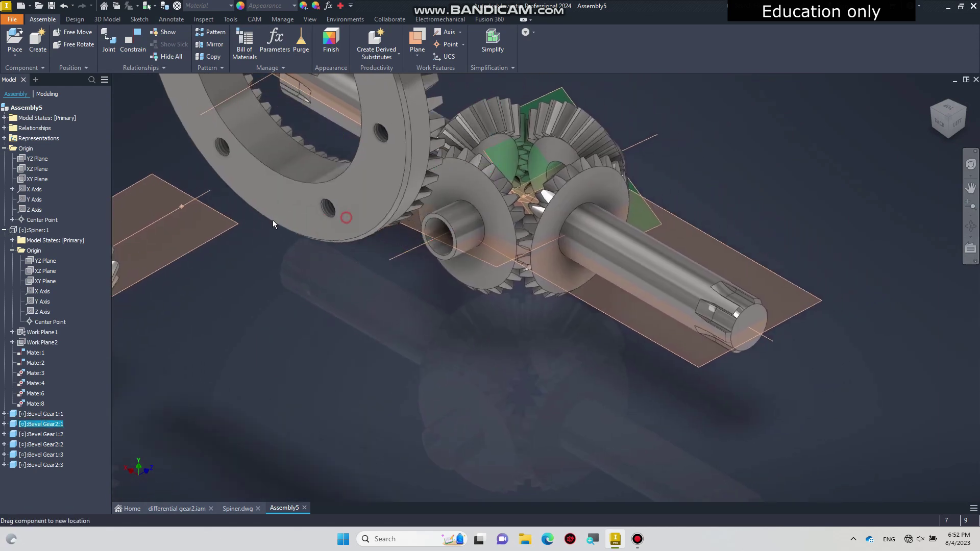
left_click(273, 220)
Add a rotation motion constraint between the rear hollow gear's rim and the flange-side shafted gear's end face, ratio 1.000 ul, Reverse solution
scroll(514, 321, "up", 4)
middle_click_drag(513, 324, 377, 366)
left_click(132, 42)
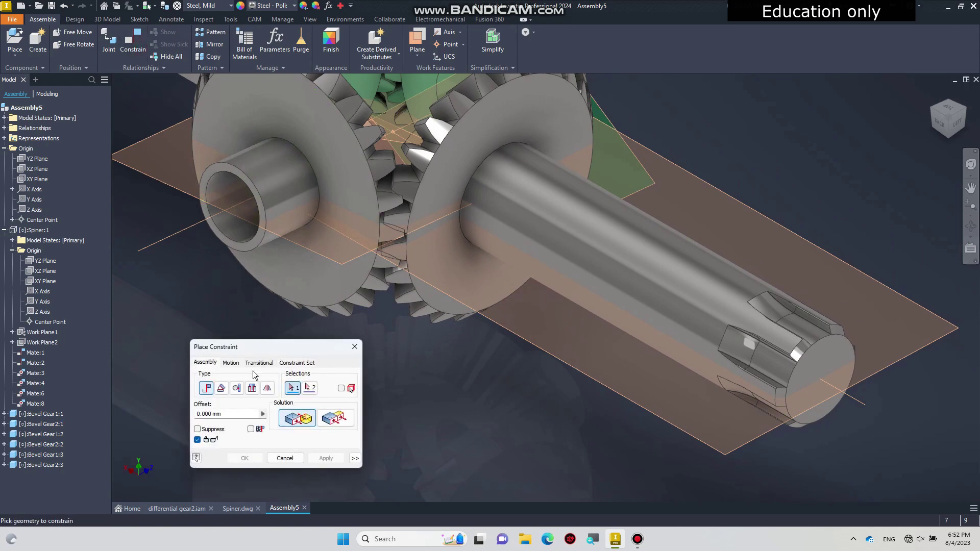
left_click(231, 363)
left_click(336, 418)
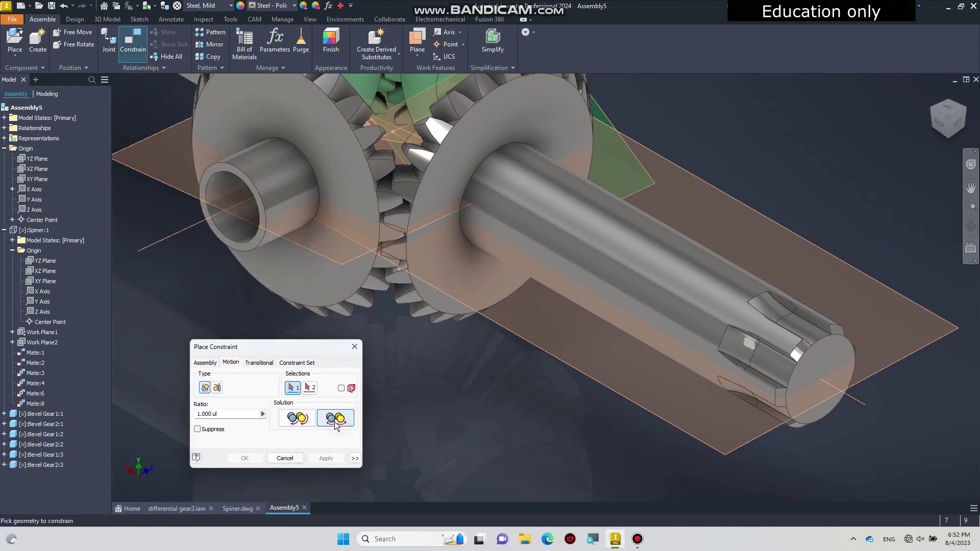
left_click(248, 250)
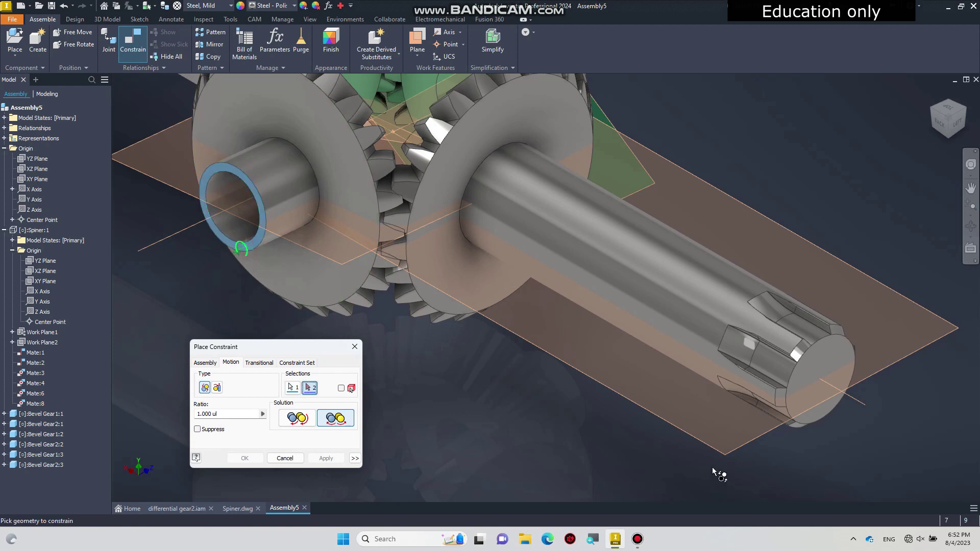
left_click(826, 416)
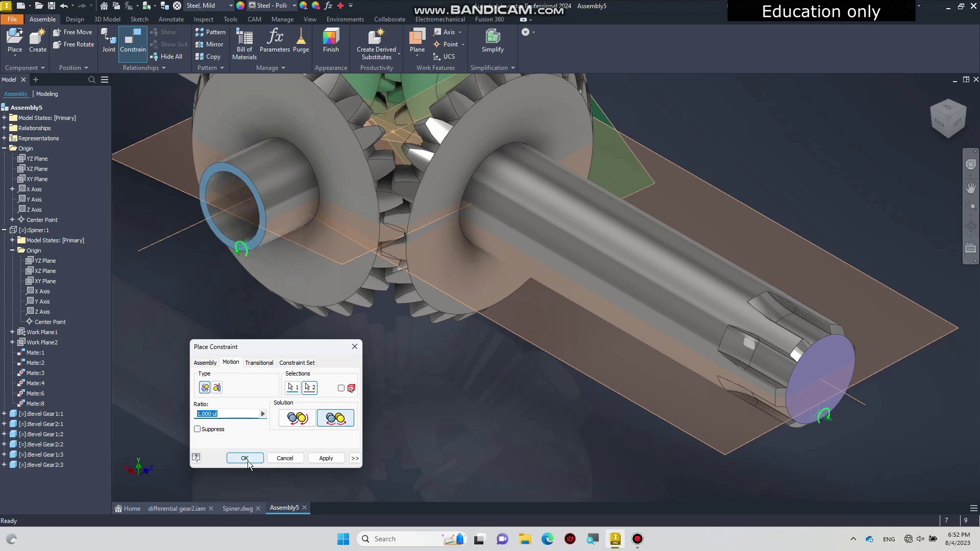
left_click(245, 458)
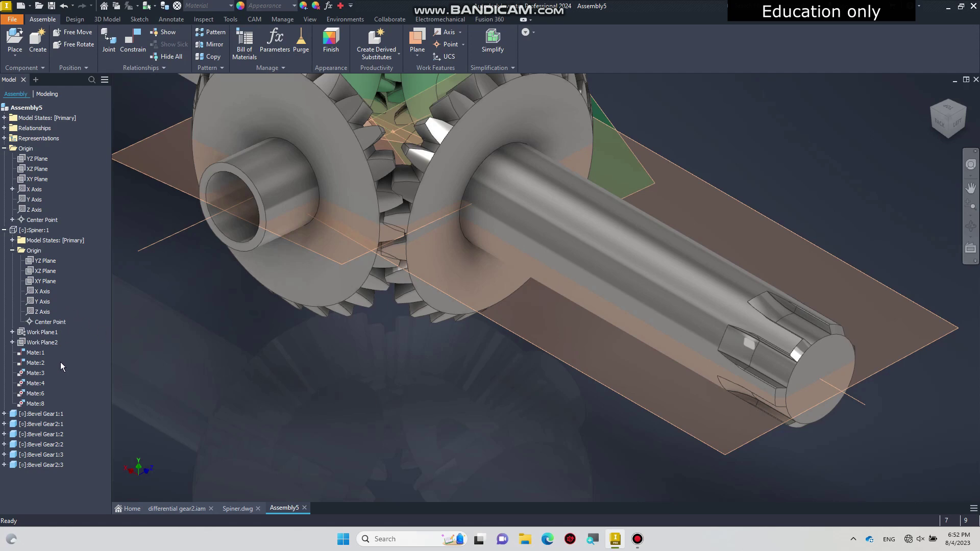
Delete the Rotation:3 constraint and rotate the flange-side shafted gear slightly to align its teeth with the hollow gear's
left_click(4, 128)
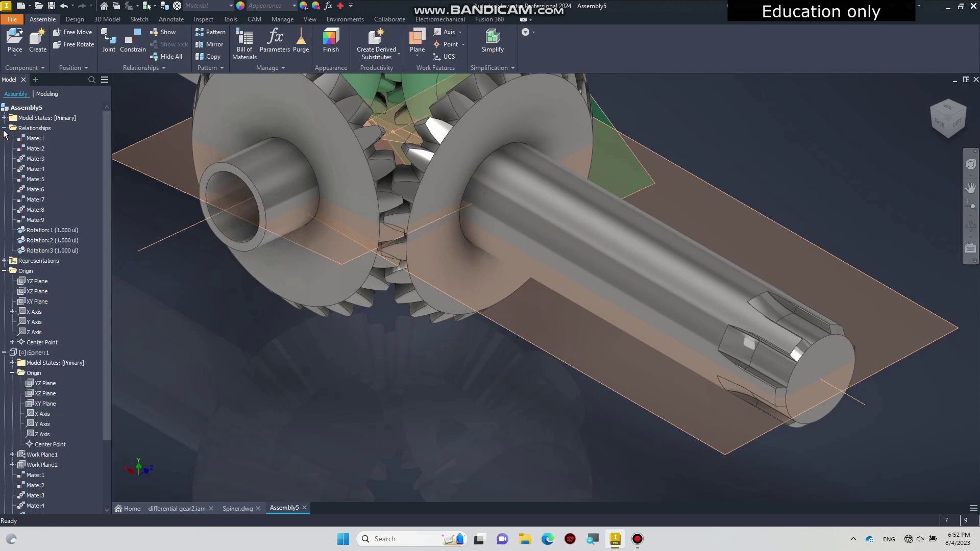
left_click(47, 251)
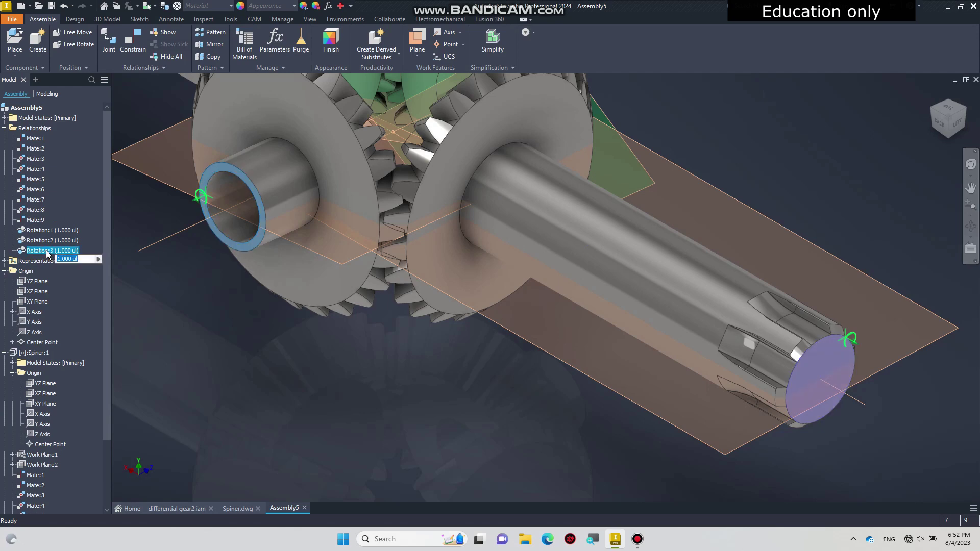
right_click(46, 252)
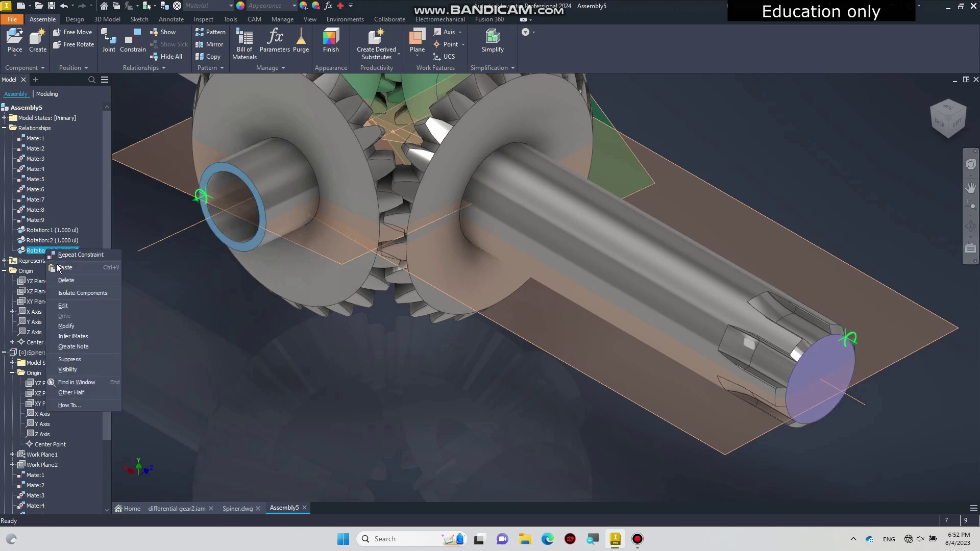
left_click(66, 280)
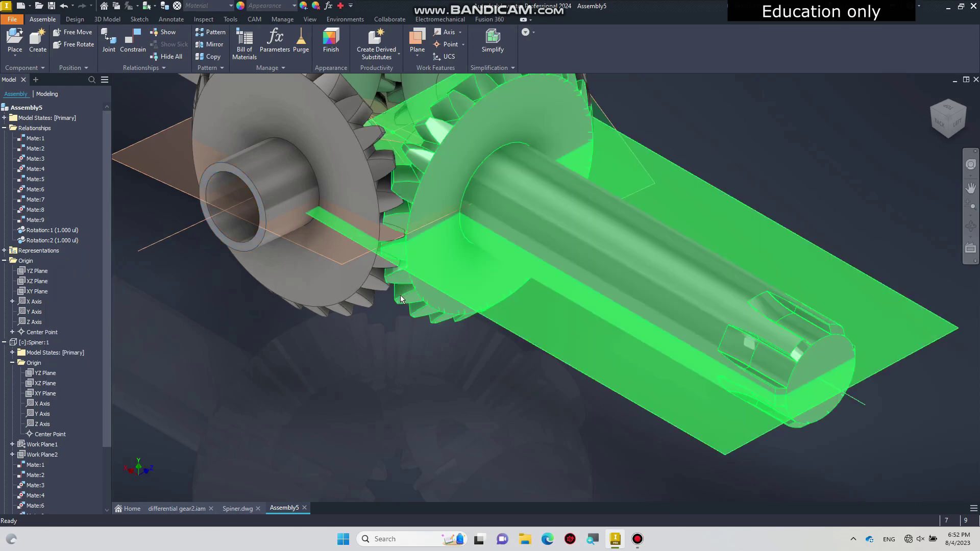
left_click_drag(408, 296, 391, 344)
left_click(392, 388)
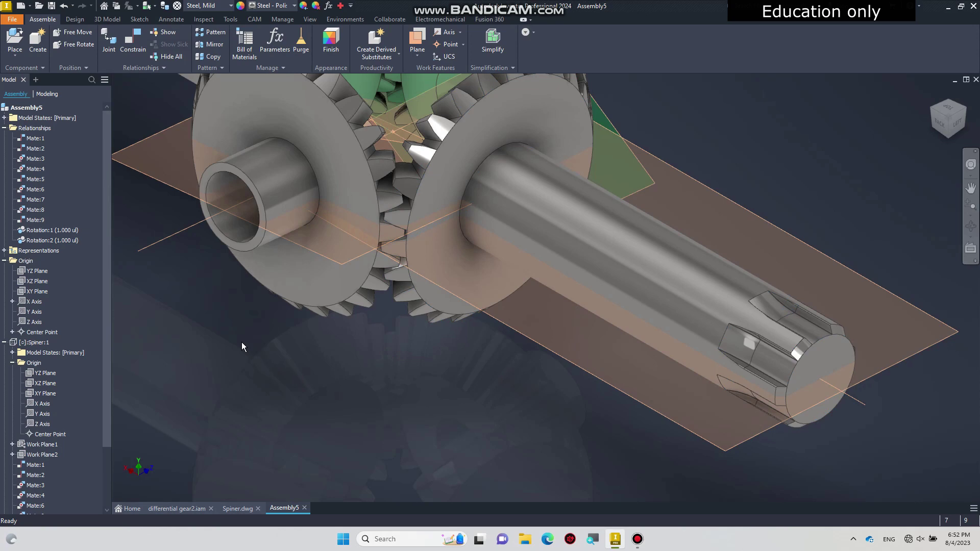
Add a rotation motion constraint between the hollow gear's rim and the flange-side shafted gear's end face, ratio 1.000 ul, Reverse solution
left_click(135, 53)
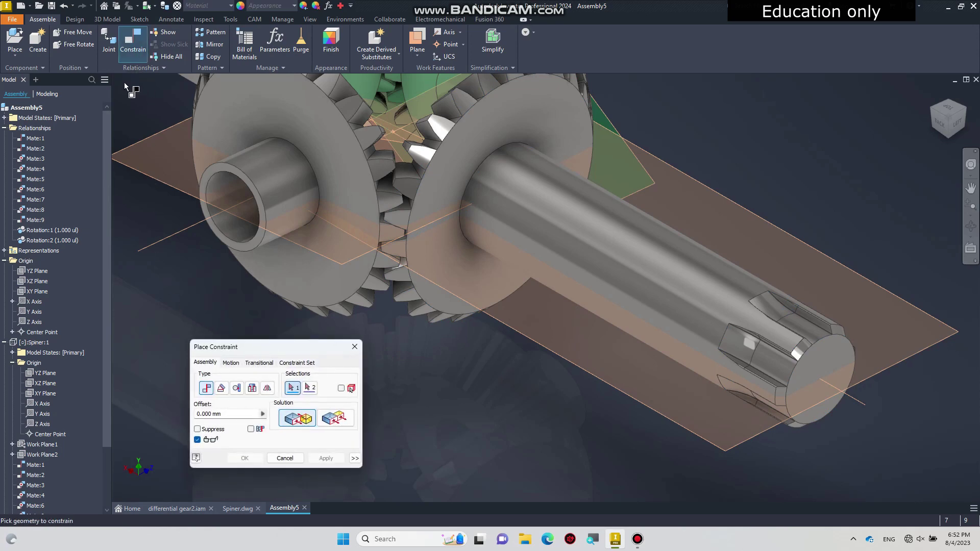
left_click(229, 363)
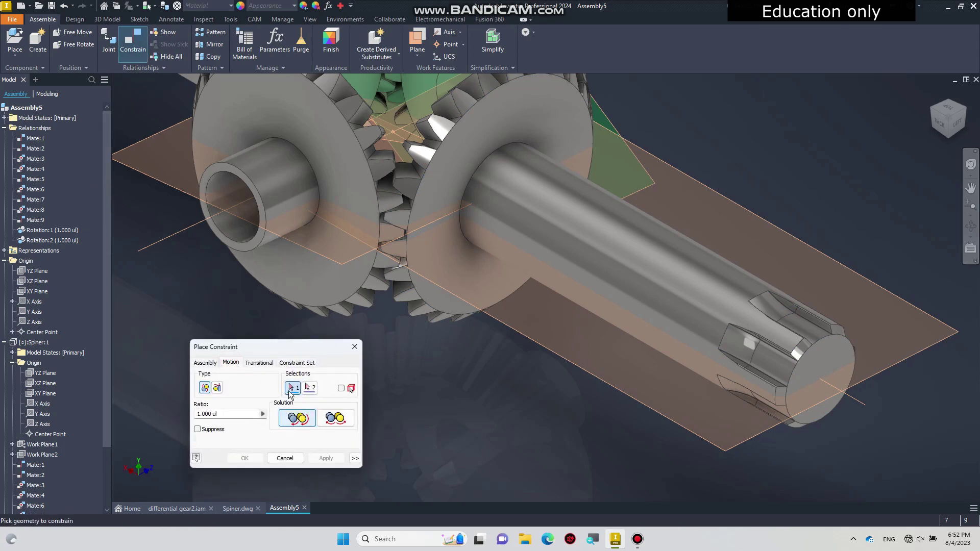
left_click(341, 421)
left_click(244, 251)
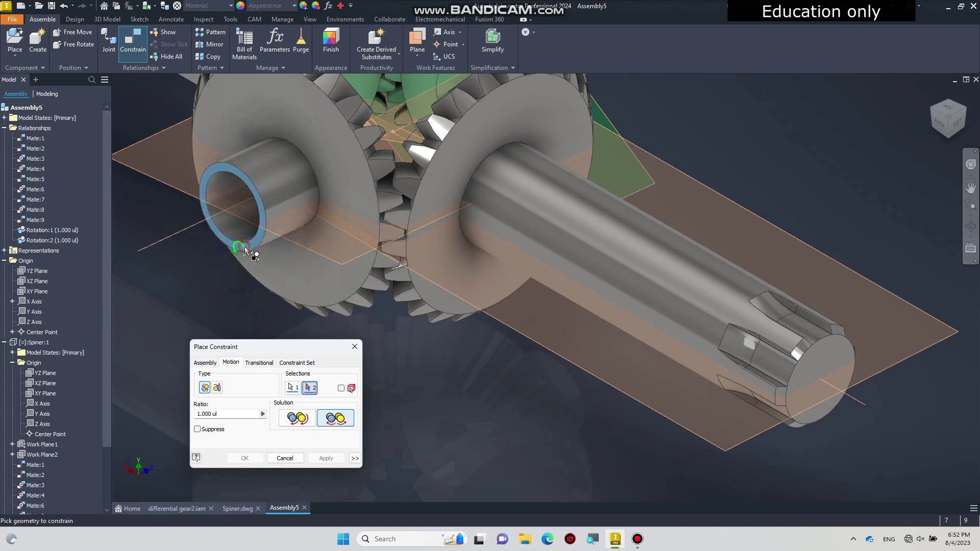
left_click(819, 413)
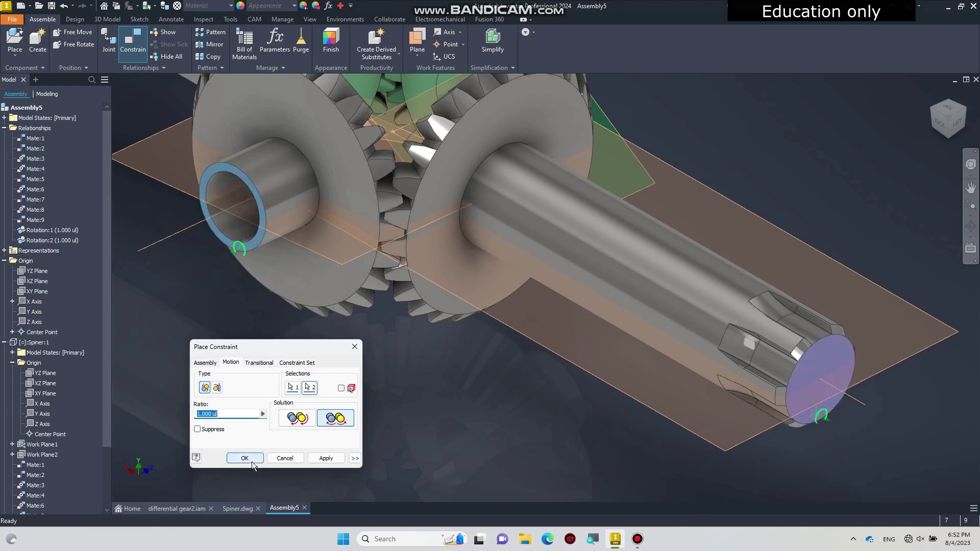
left_click(252, 462)
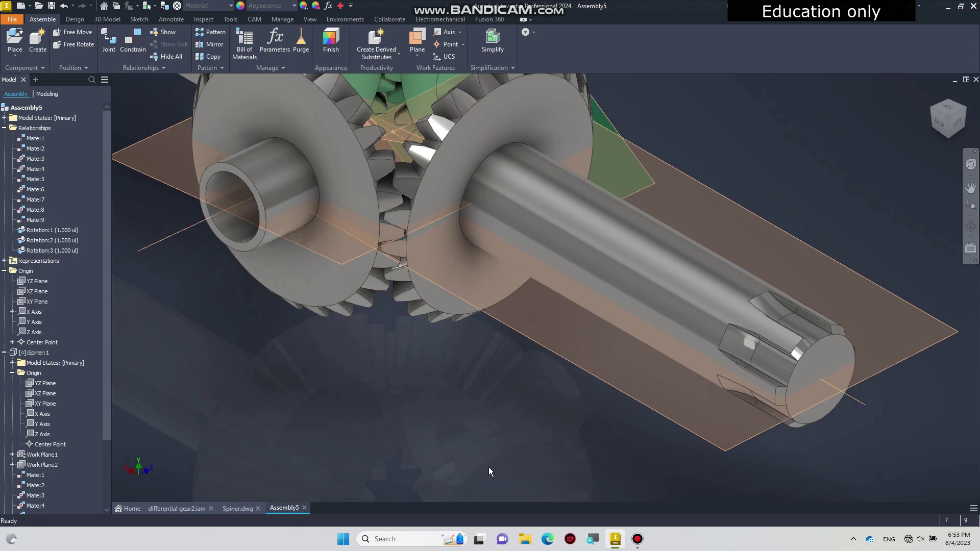
Collapse the assembly's Relationships and Origin folders and make Spiner:1 visible again
left_click(5, 128)
left_click(5, 148)
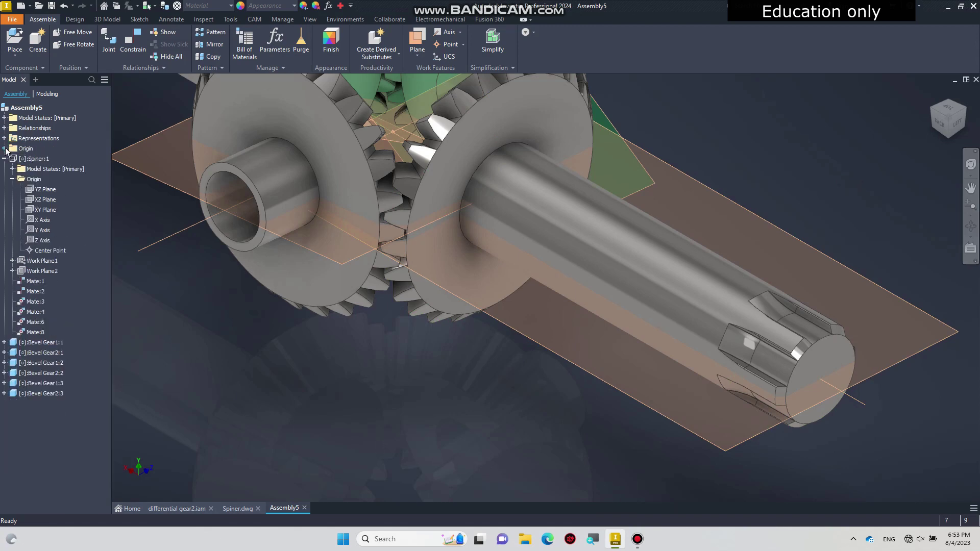
right_click(42, 163)
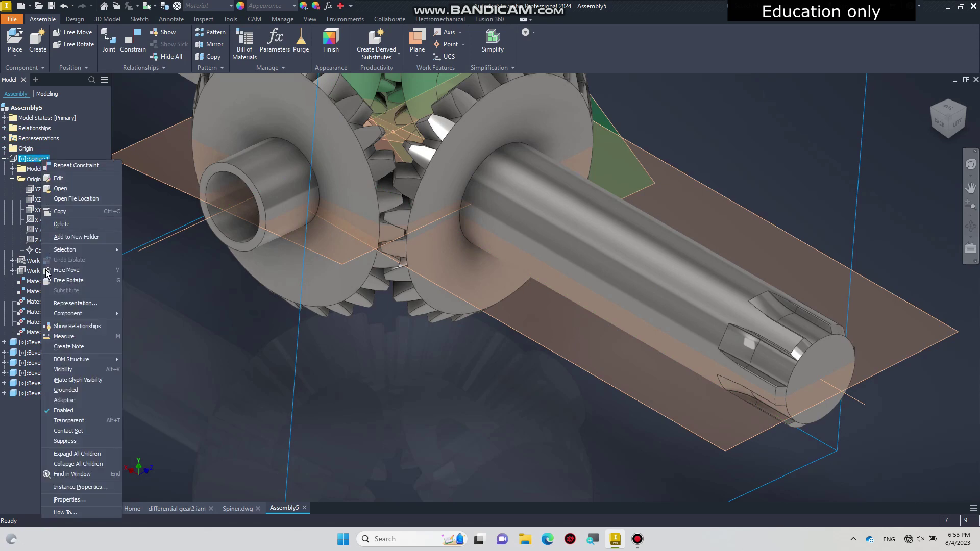
left_click(71, 370)
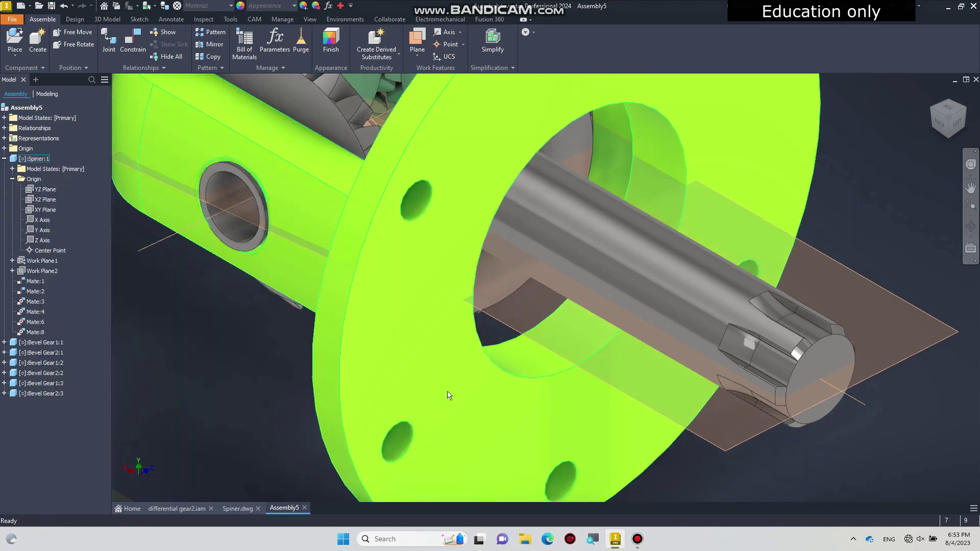
Turn the Spiner and its protruding splined shaft to check how the linked gears move
scroll(462, 393, "down", 2)
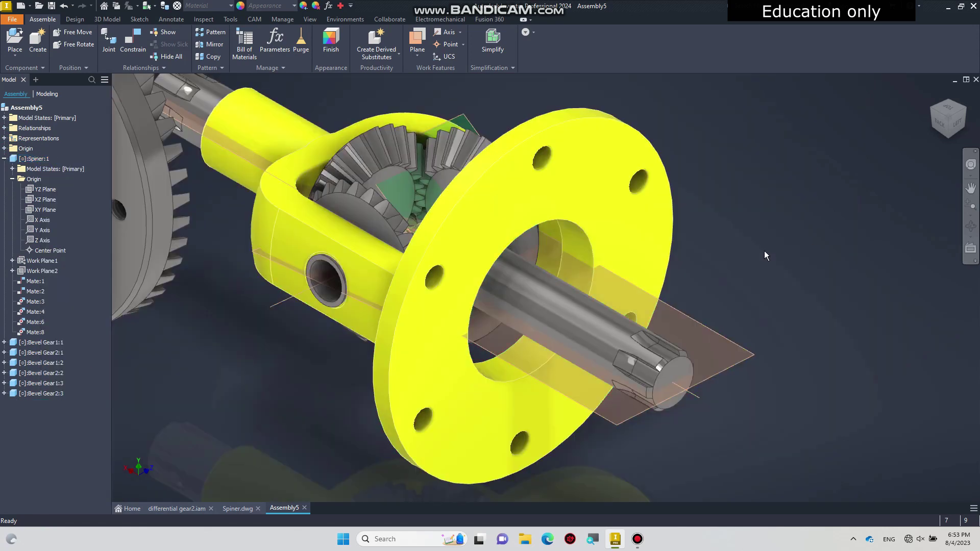
left_click(927, 106)
scroll(506, 331, "up", 2)
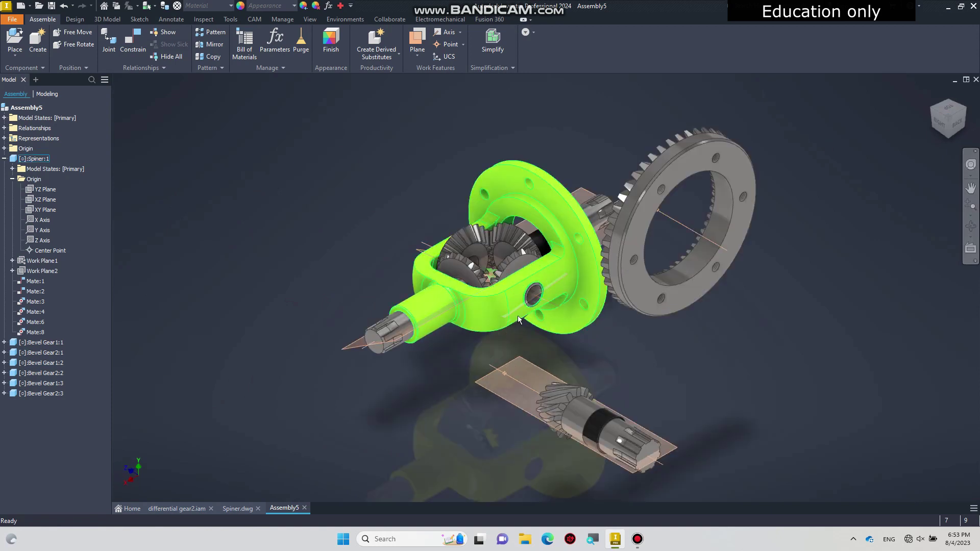
left_click_drag(571, 230, 469, 321)
left_click_drag(390, 325, 391, 339)
left_click_drag(561, 240, 511, 269)
Hide all work features in the assembly
scroll(406, 359, "down", 8)
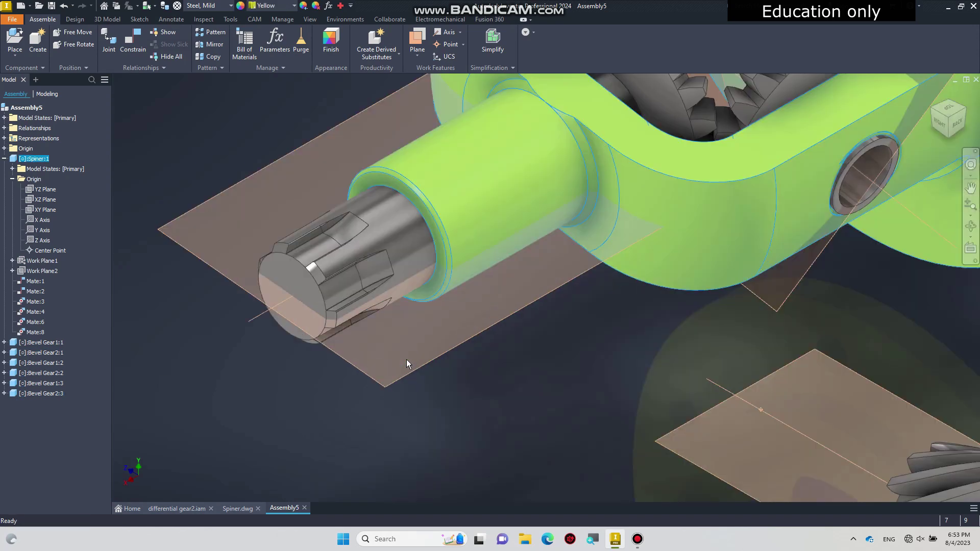
left_click(514, 387)
scroll(533, 385, "up", 5)
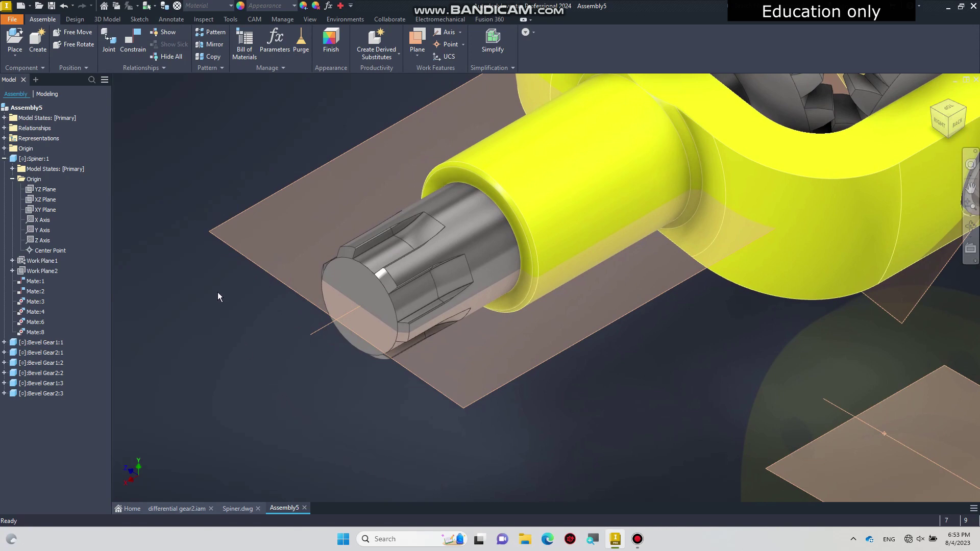
left_click(310, 19)
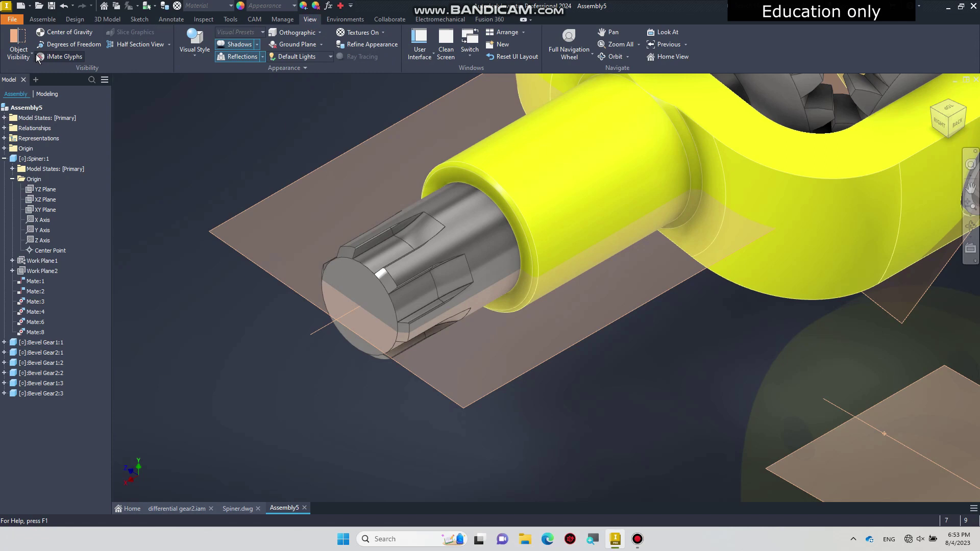
left_click(14, 52)
left_click(35, 70)
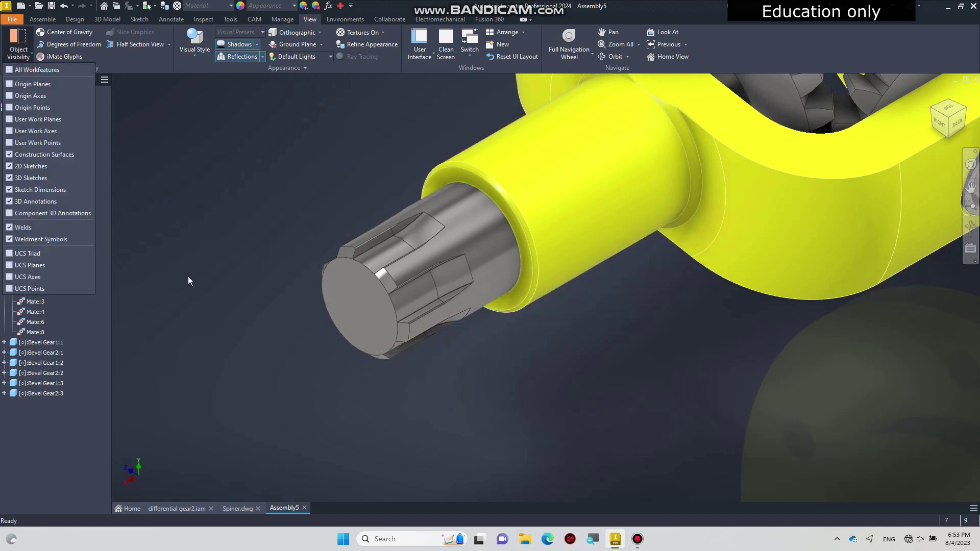
left_click(191, 179)
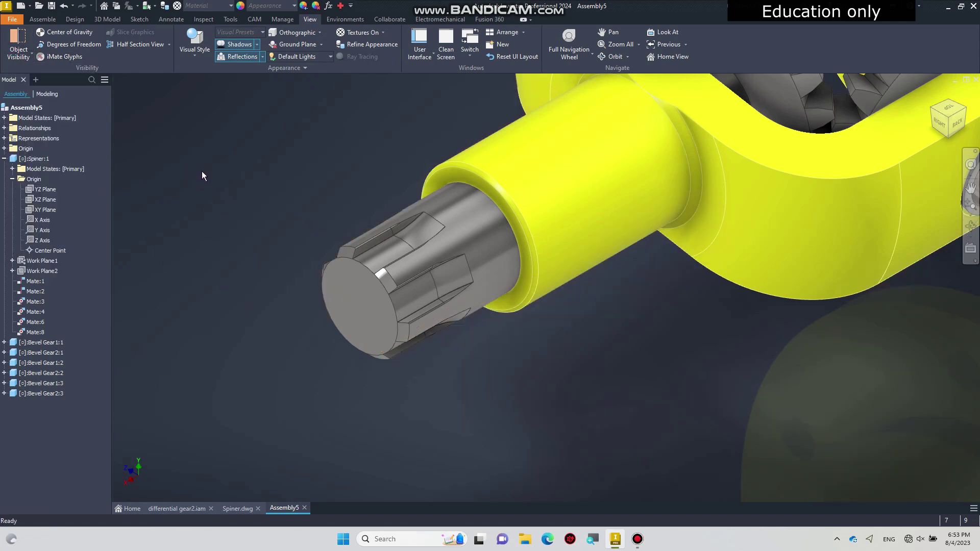
Add a rotation motion constraint between the Spiner's sleeve end face and the splined shaft's end face, ratio 1.000 ul, Reverse solution
left_click(43, 19)
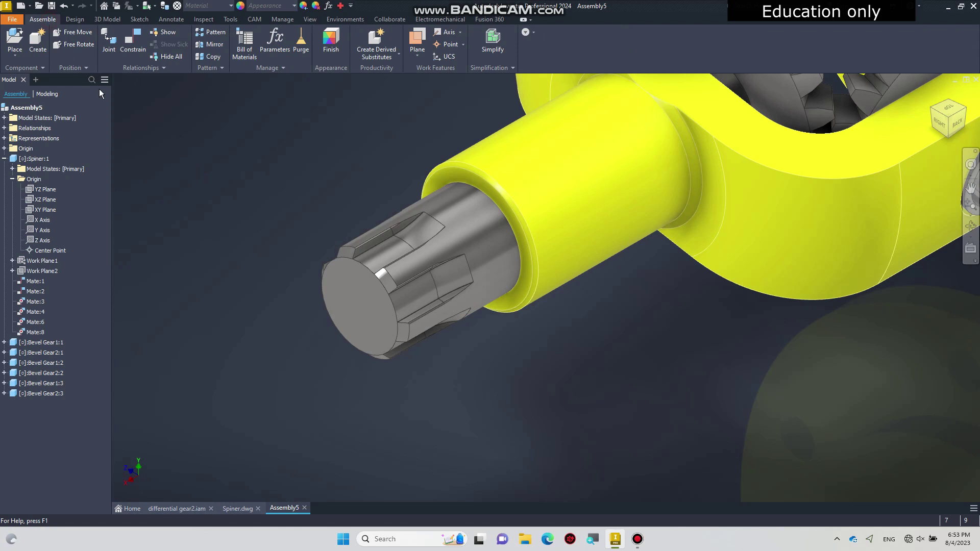
left_click(133, 43)
left_click(230, 363)
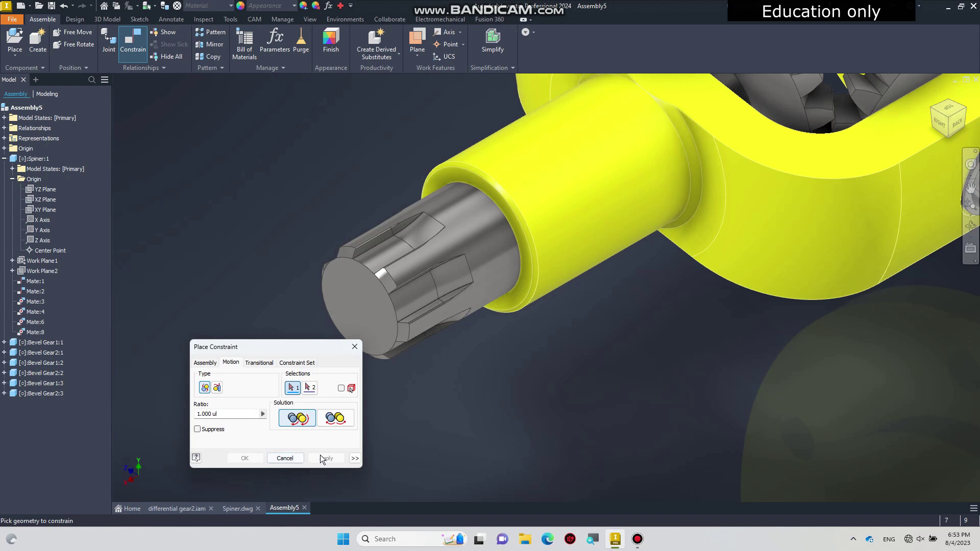
left_click(341, 421)
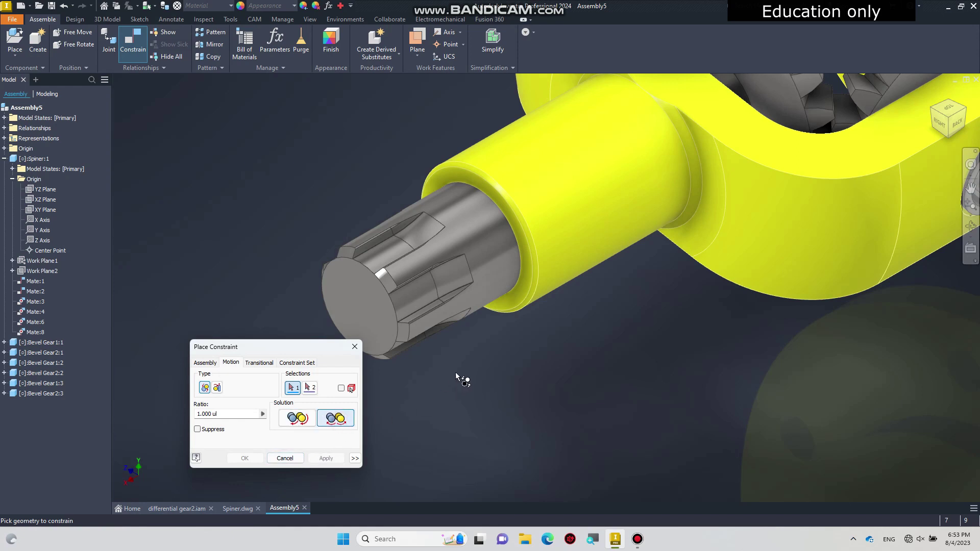
left_click(521, 299)
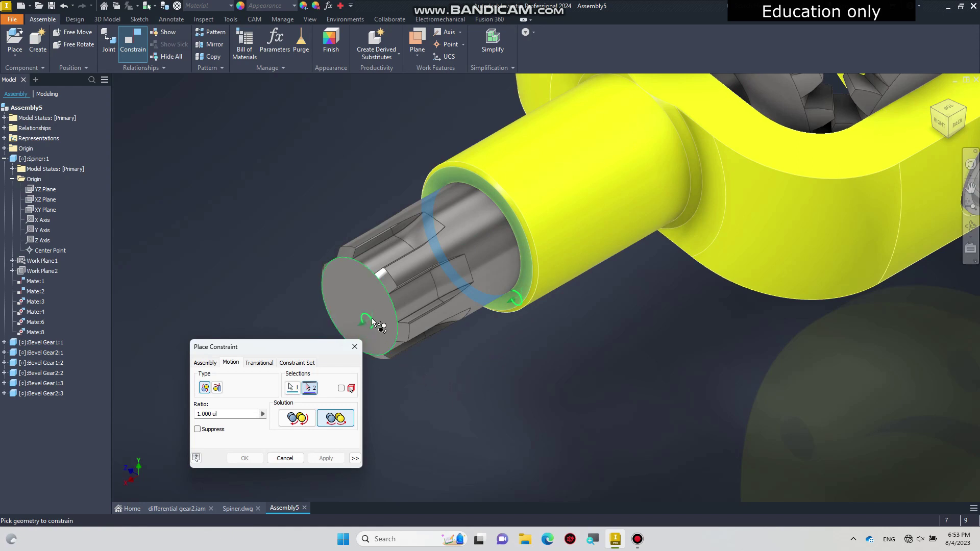
left_click(372, 341)
left_click(254, 463)
Turn the splined shaft and the Spiner to test the differential's motion with the new rotation constraint
scroll(328, 419, "down", 5)
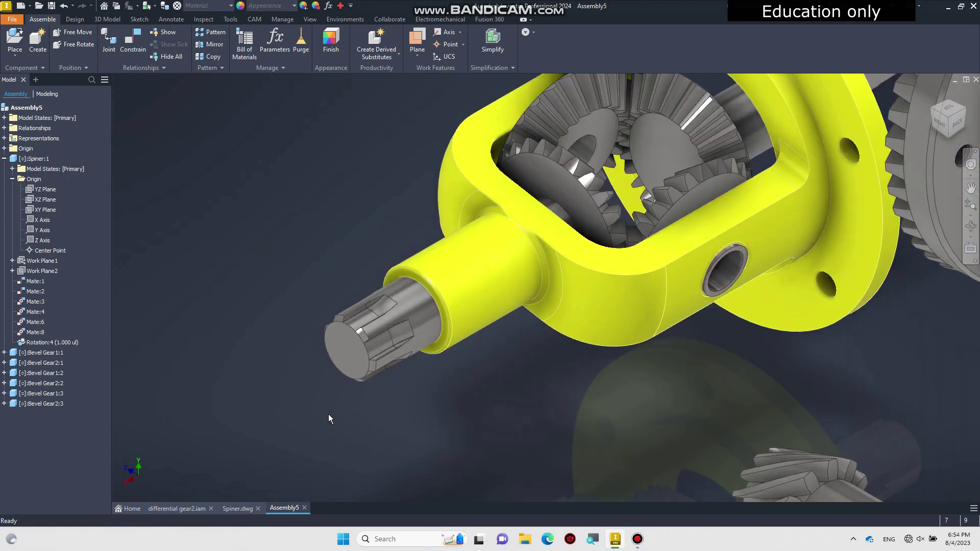
left_click_drag(372, 357, 381, 376)
left_click_drag(450, 245, 412, 122)
middle_click_drag(401, 181, 347, 202)
left_click(305, 193)
left_click_drag(481, 201, 485, 158)
Mate the ring gear's axis with the Spiner's central axis at 0.000 mm offset
key("Escape")
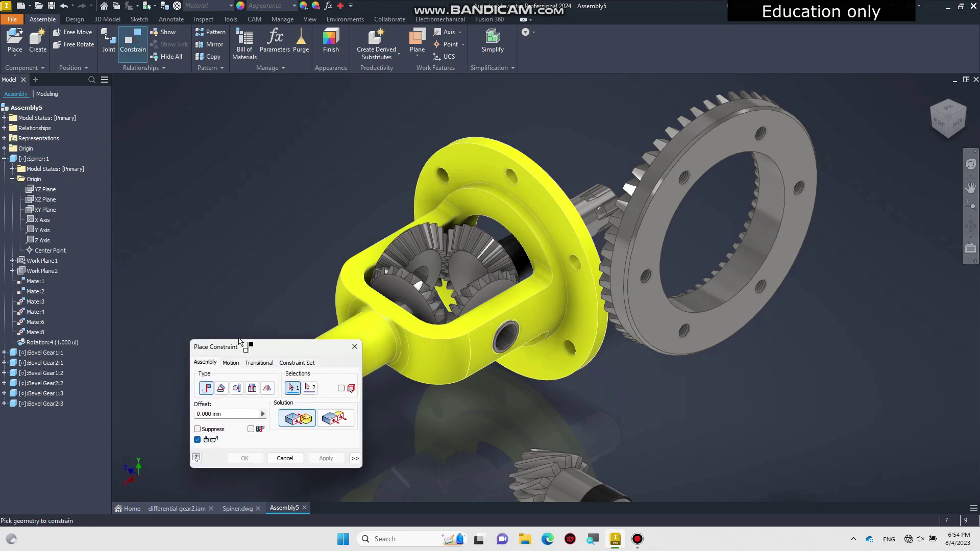
left_click(766, 211)
scroll(476, 232, "up", 3)
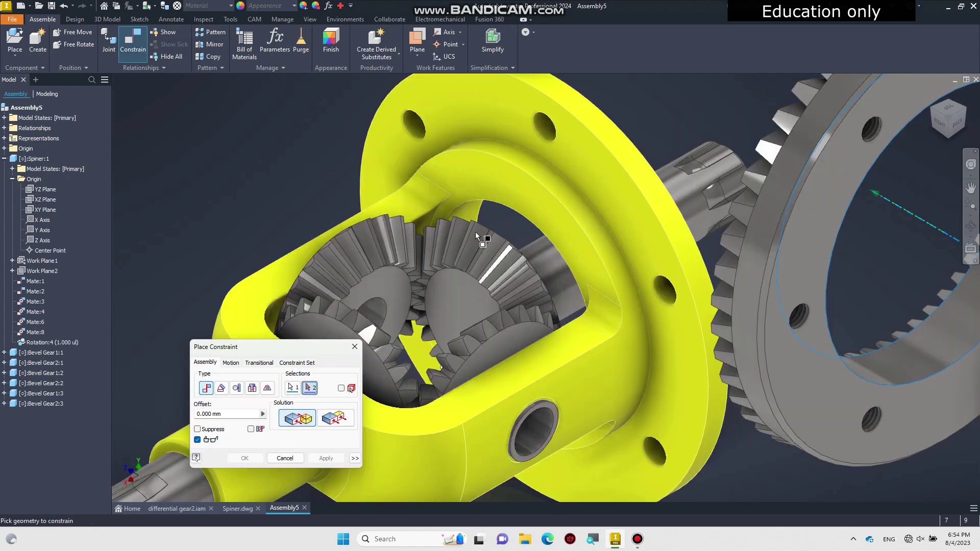
left_click(468, 215)
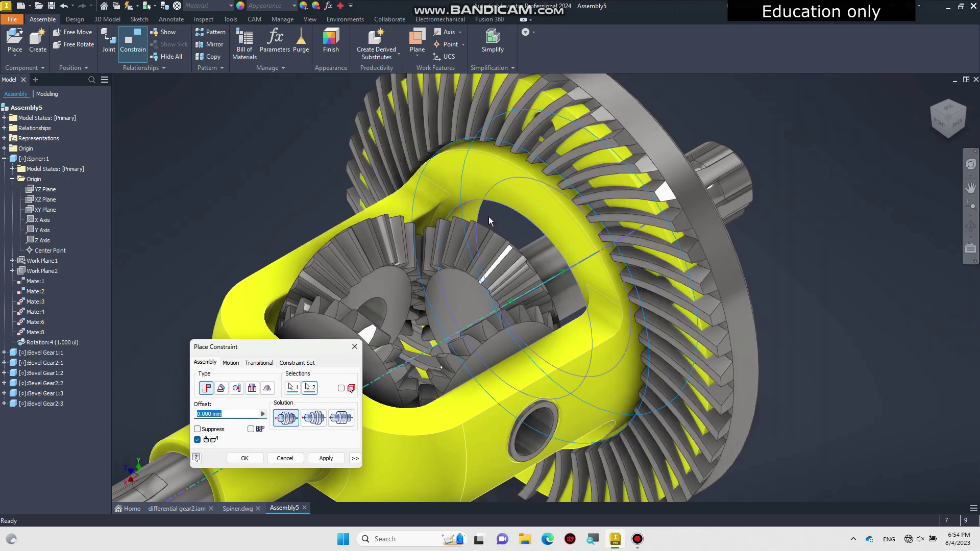
left_click(245, 459)
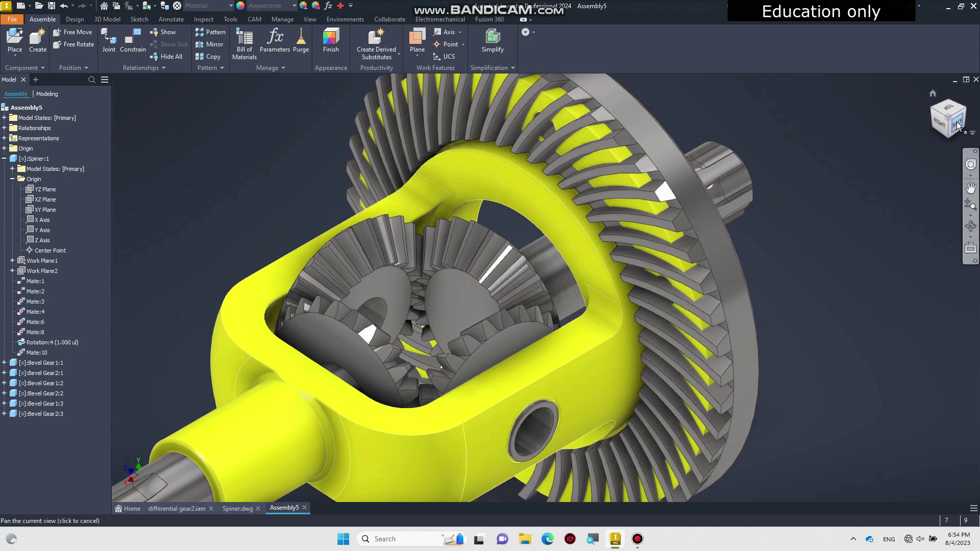
Slide the ring gear Bevel Gear2:1 along its axis, away from the Spiner's flange and beyond the shaft end
left_click(957, 125)
left_click_drag(599, 288, 680, 292)
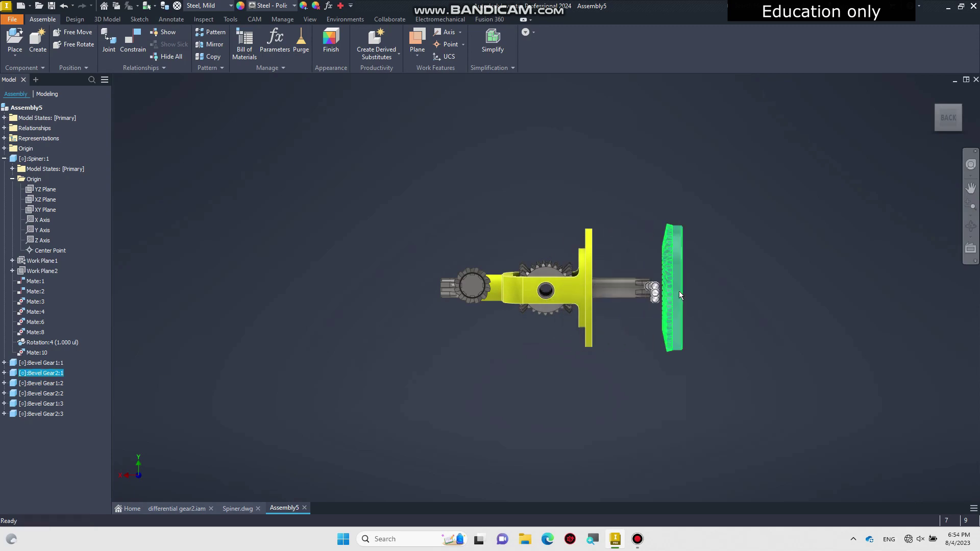
left_click(681, 301)
Move the pinion Bevel Gear1:1 next to the toothed side of the ring gear
left_click(933, 93)
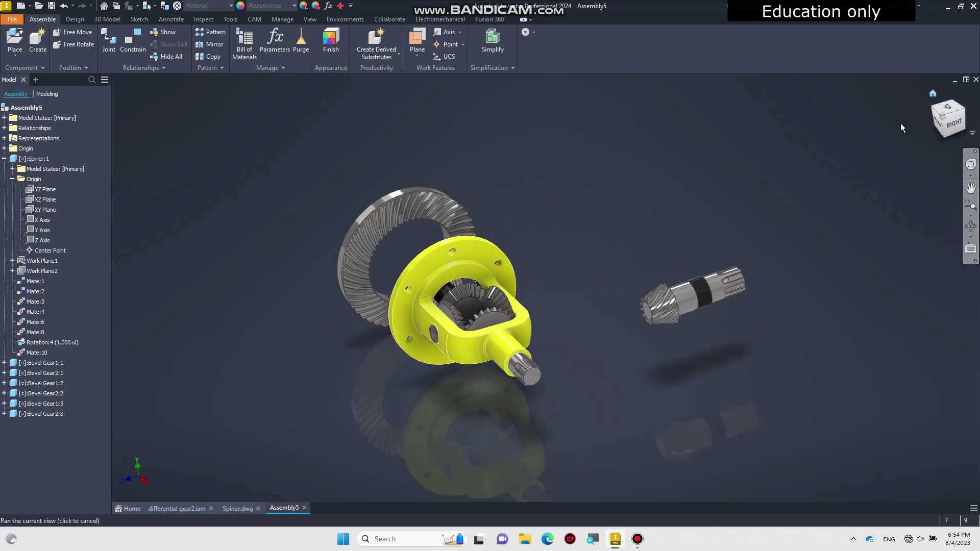
left_click_drag(703, 298, 534, 209)
scroll(516, 250, "up", 3)
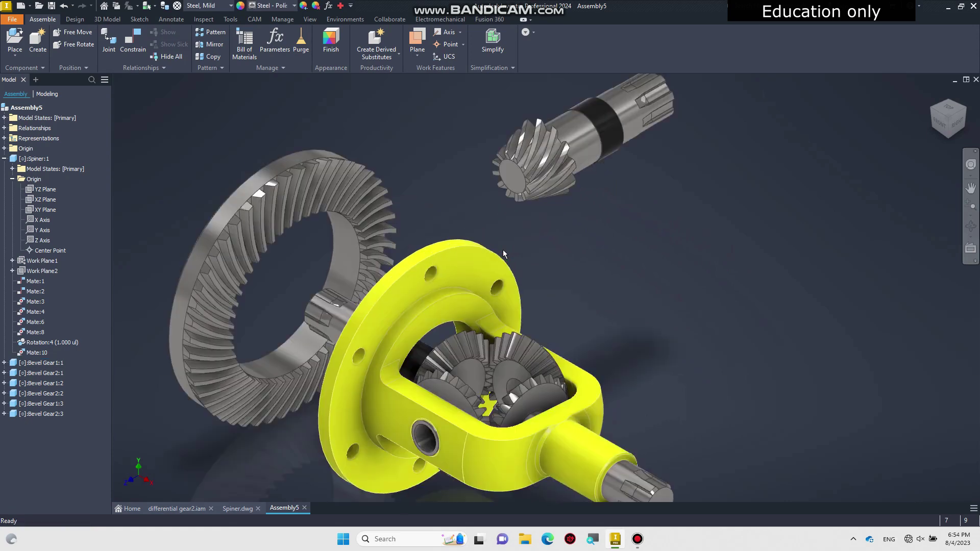
left_click(933, 114)
left_click_drag(503, 221, 445, 317)
left_click(950, 110)
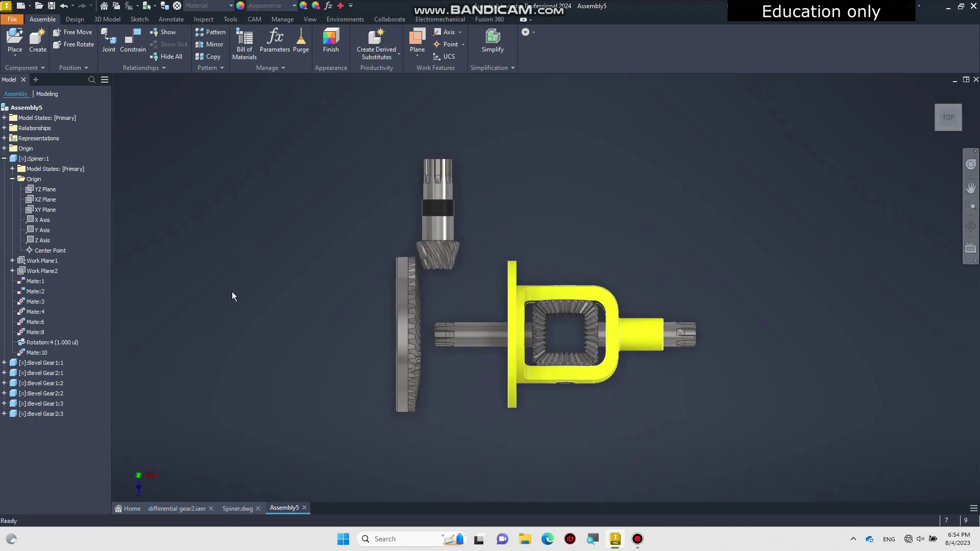
Show all work features in the assembly again
left_click(309, 19)
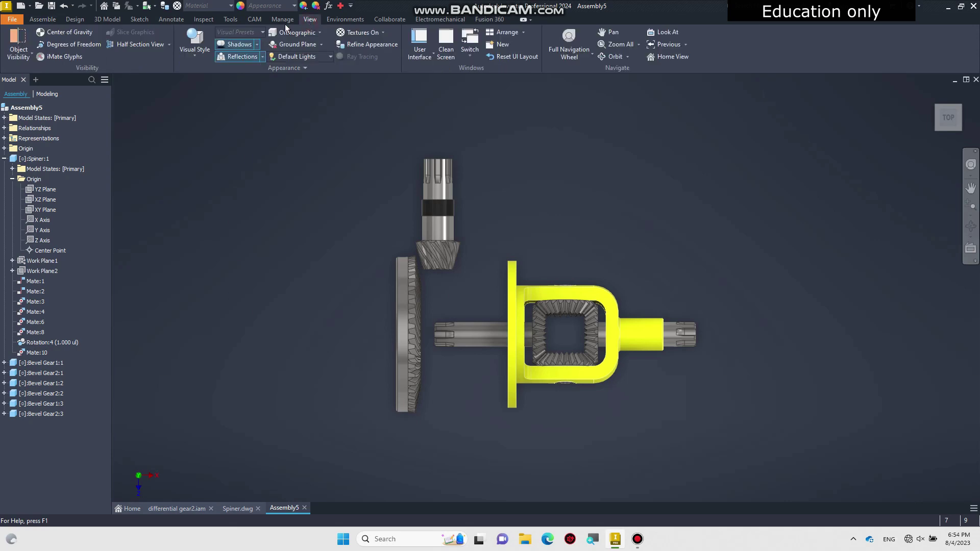
left_click(21, 55)
left_click(28, 70)
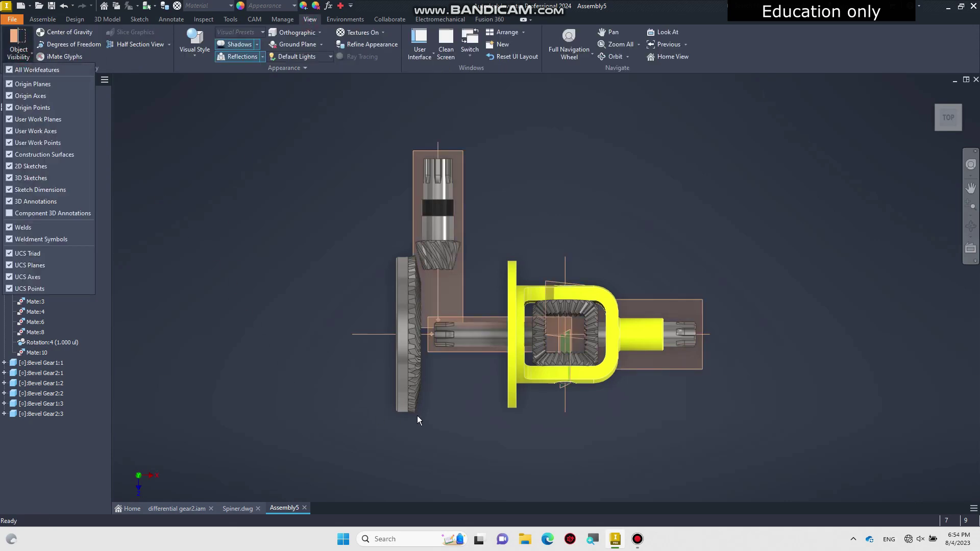
scroll(446, 387, "up", 5)
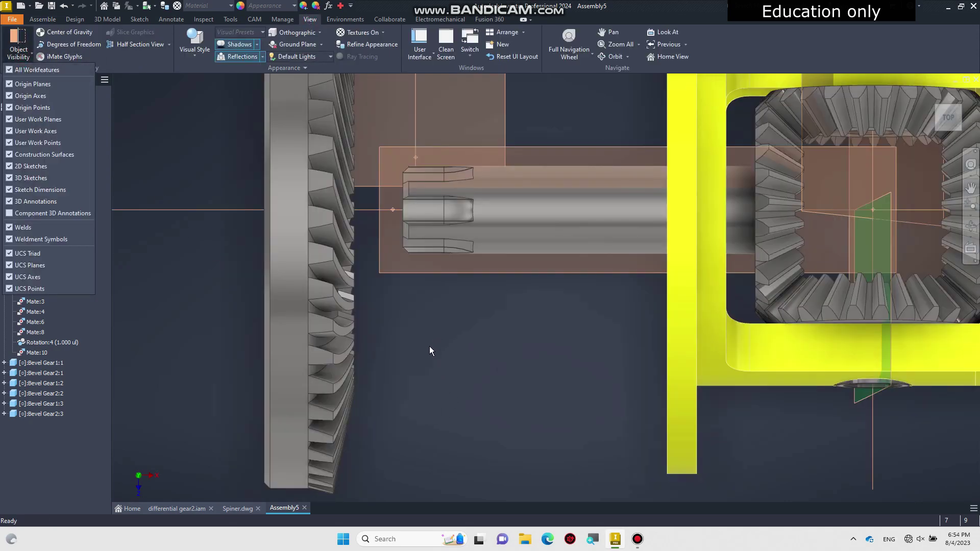
left_click(311, 250)
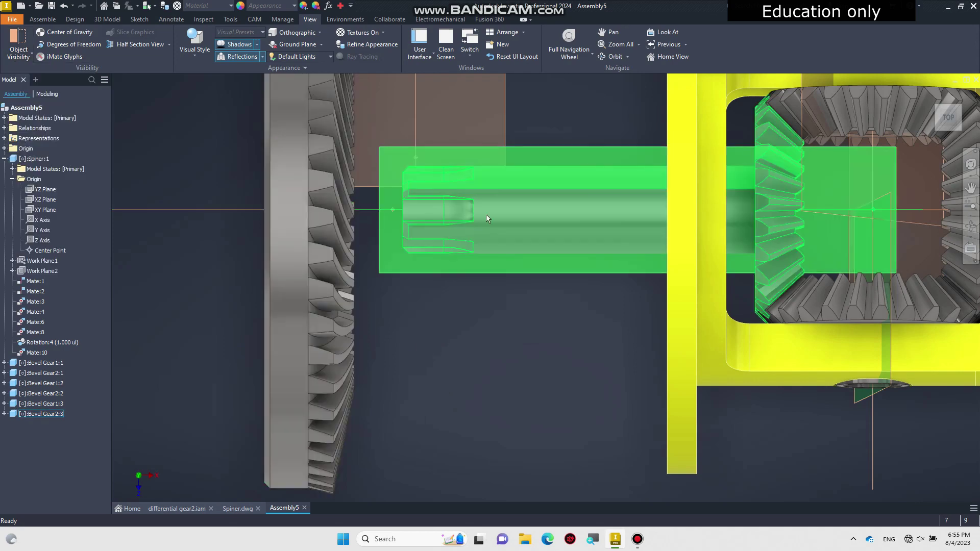
Shift the pinion toward the ring gear and slide the ring gear farther from the shaft end to expose its work point
left_click(490, 215)
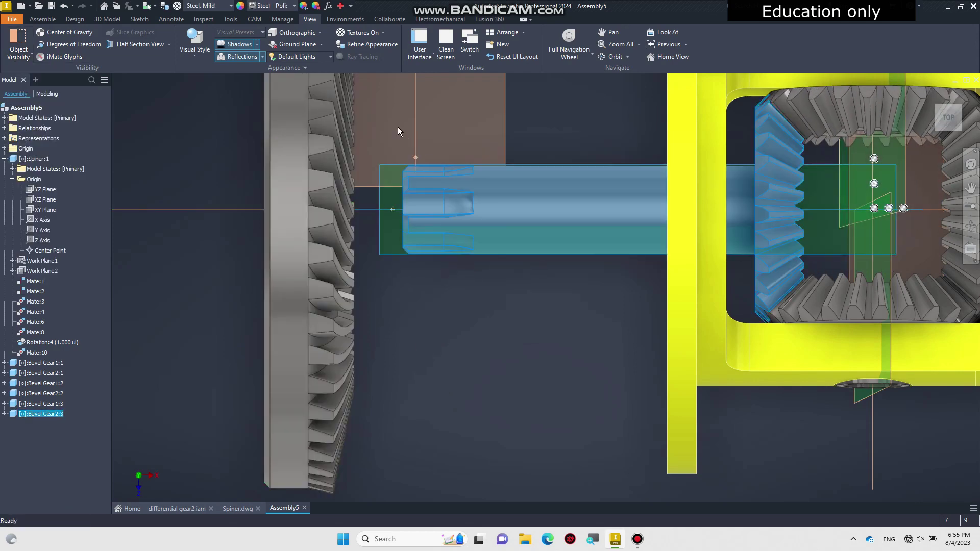
left_click_drag(413, 118, 369, 119)
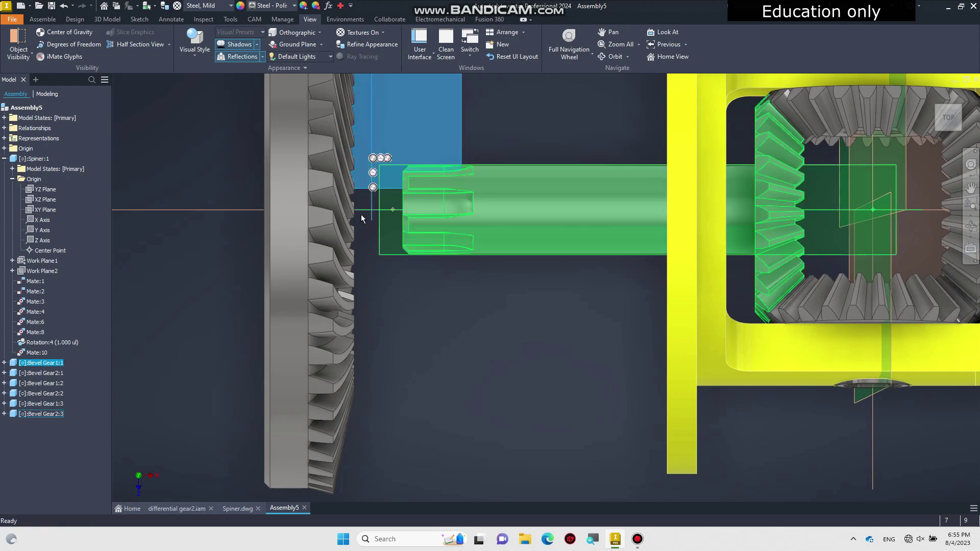
left_click(373, 237)
left_click_drag(352, 244, 304, 293)
scroll(309, 293, "up", 2)
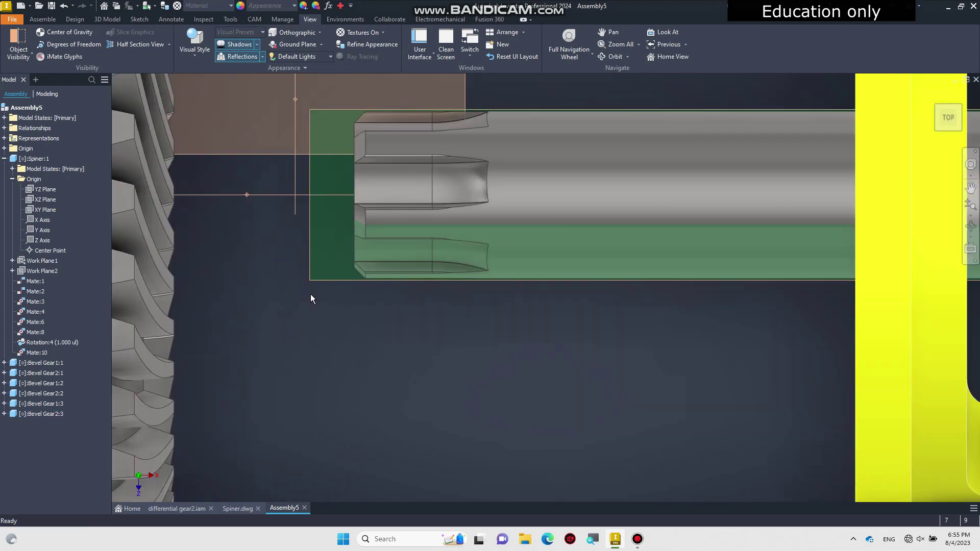
Mate the pinion's work point to the ring gear's work point with 0 mm offset
scroll(316, 296, "down", 4)
scroll(317, 296, "down", 2)
scroll(328, 324, "up", 6)
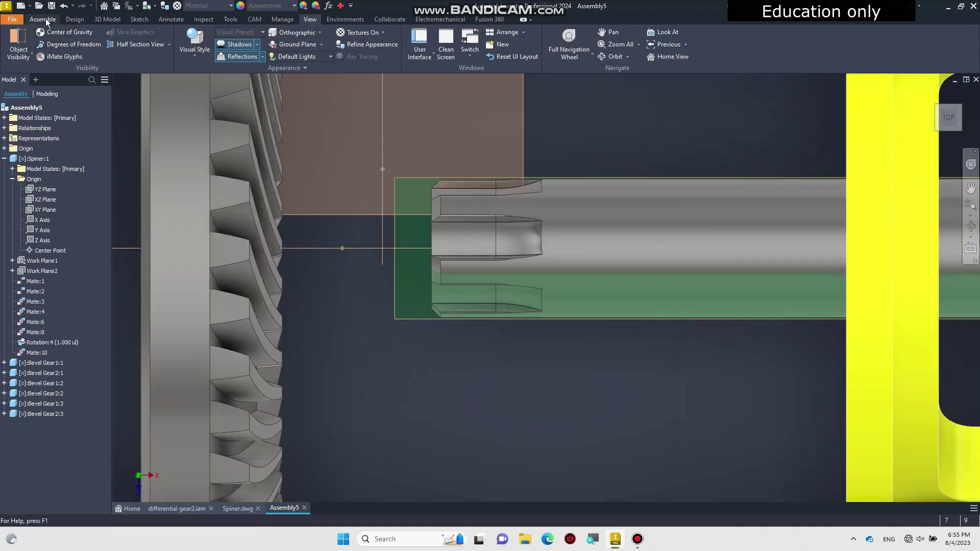
left_click(42, 19)
left_click(133, 41)
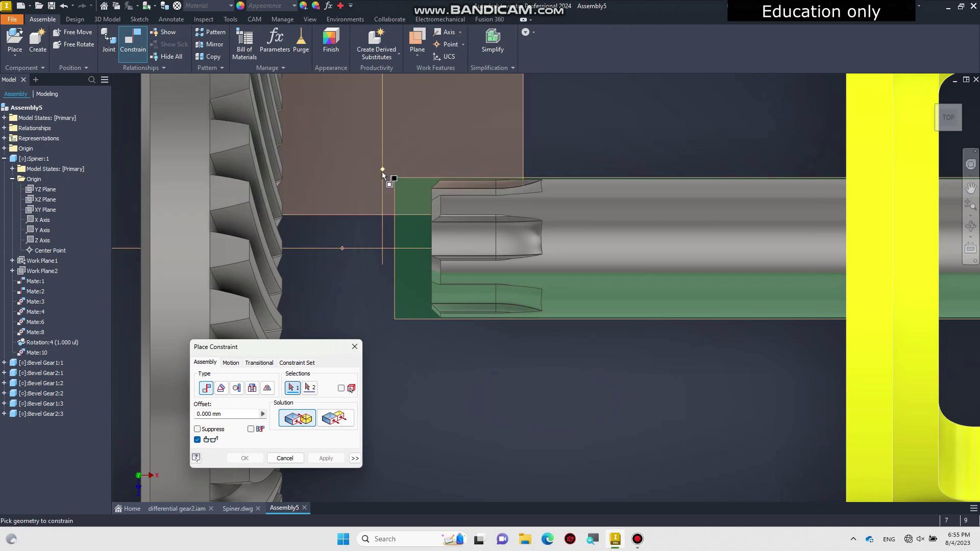
left_click(383, 170)
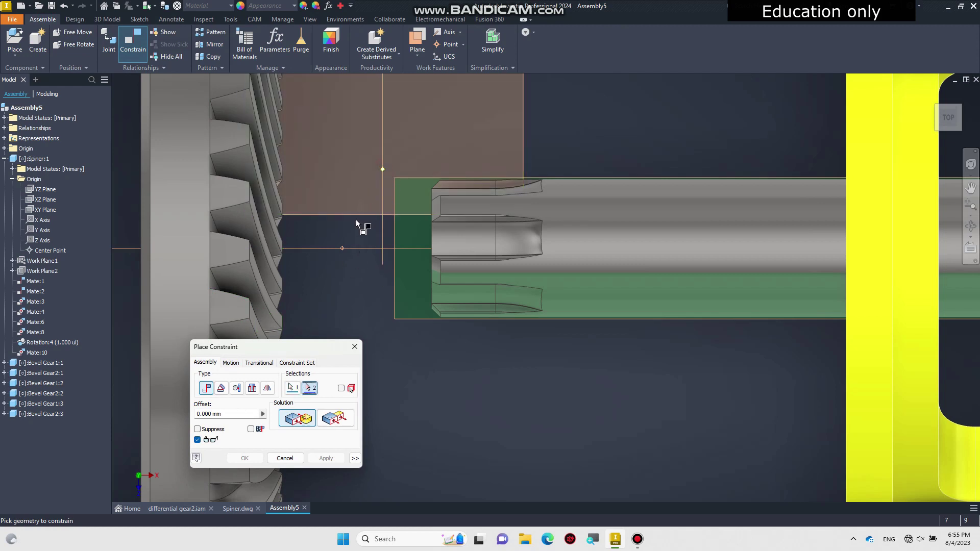
left_click(342, 249)
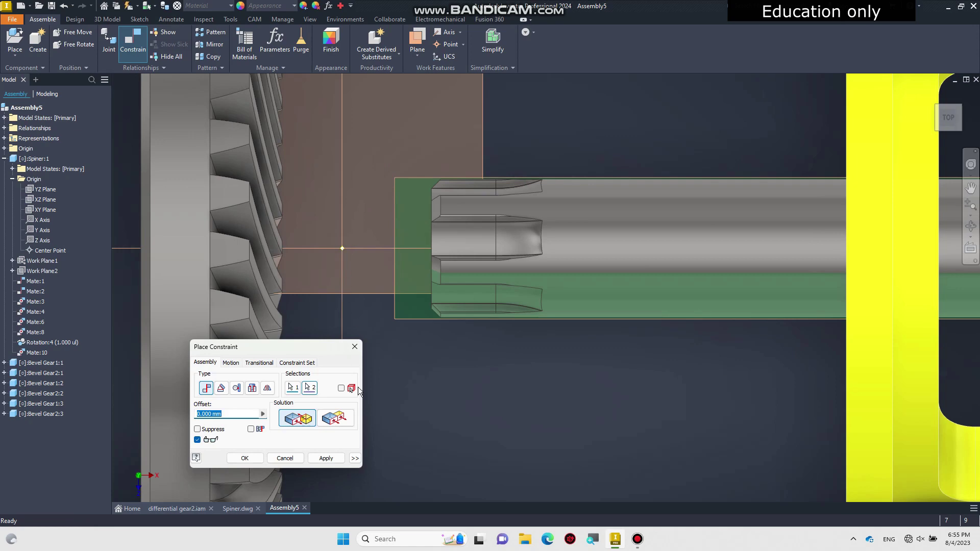
left_click(246, 459)
scroll(468, 415, "up", 4)
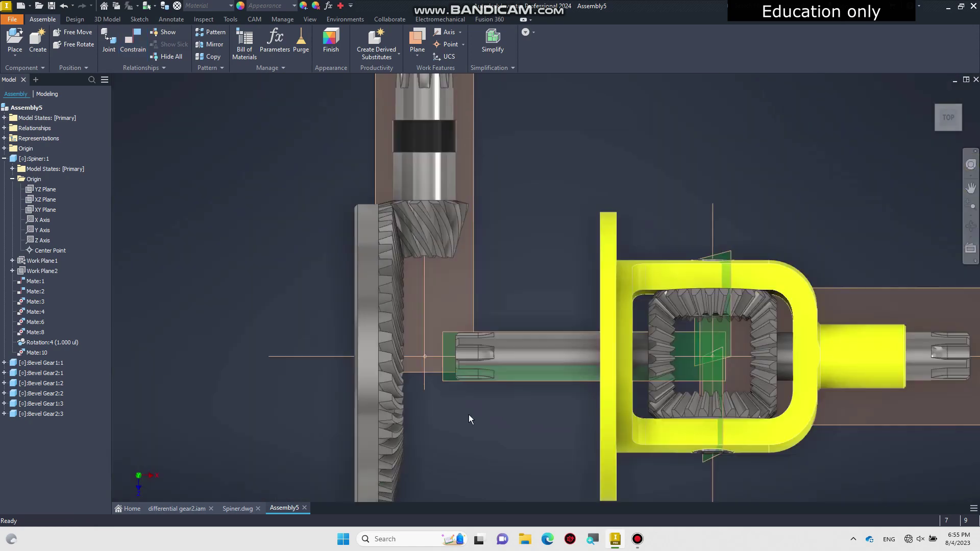
Slide the ring gear, together with its mated pinion, along the shaft axis up to the Spiner's flange
scroll(468, 414, "up", 5)
left_click(933, 93)
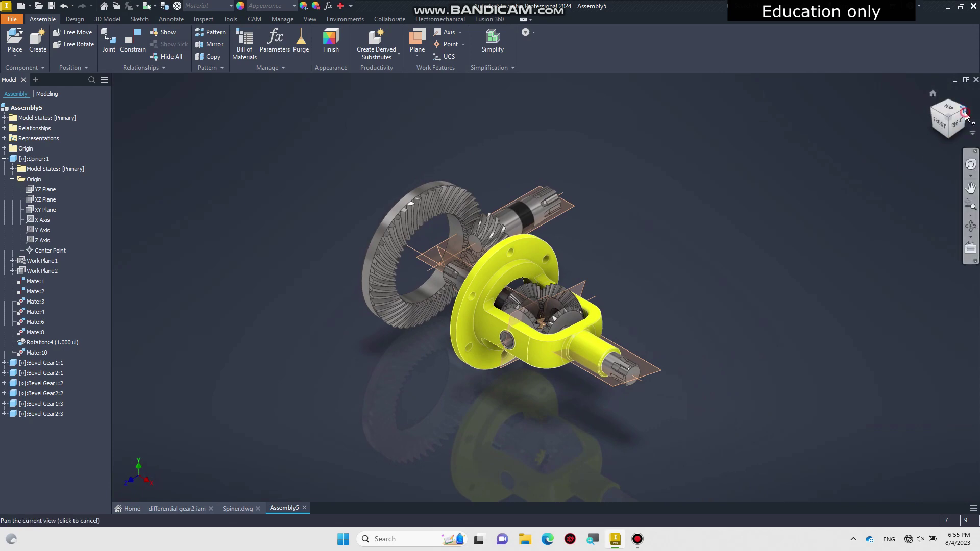
left_click(964, 114)
scroll(601, 314, "down", 3)
left_click_drag(678, 190, 510, 300)
key("F2")
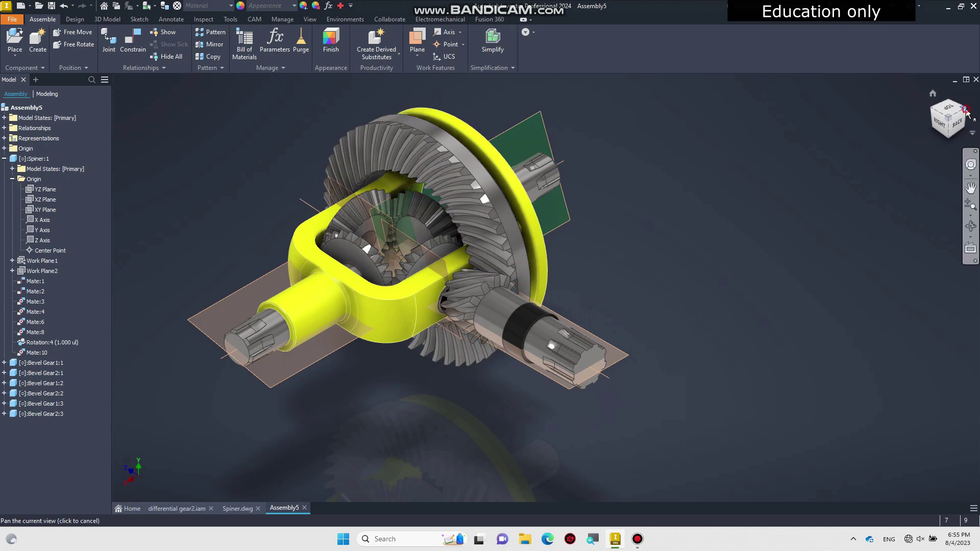
Pull the ring gear slightly back from the Spiner's flange to expose its threaded bolt holes
left_click(967, 111)
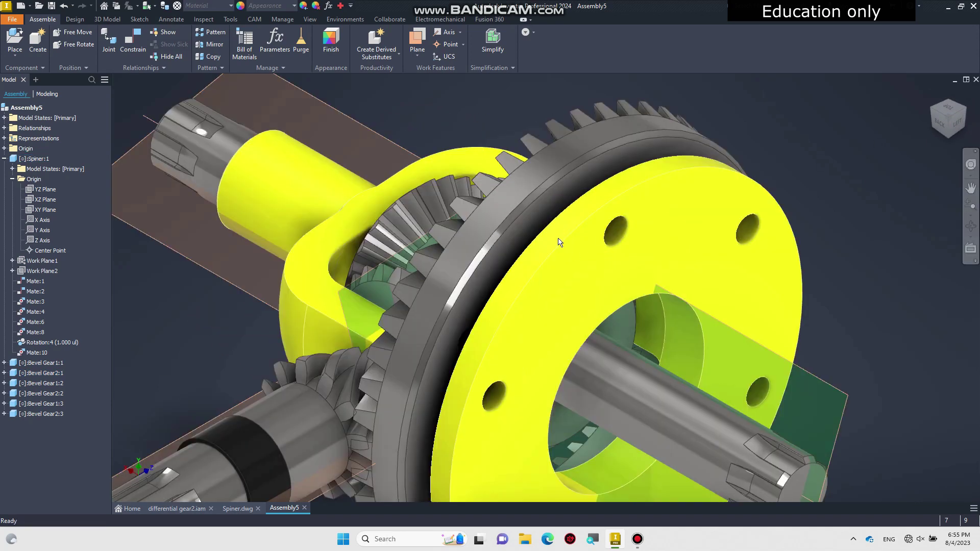
left_click_drag(550, 196, 514, 184)
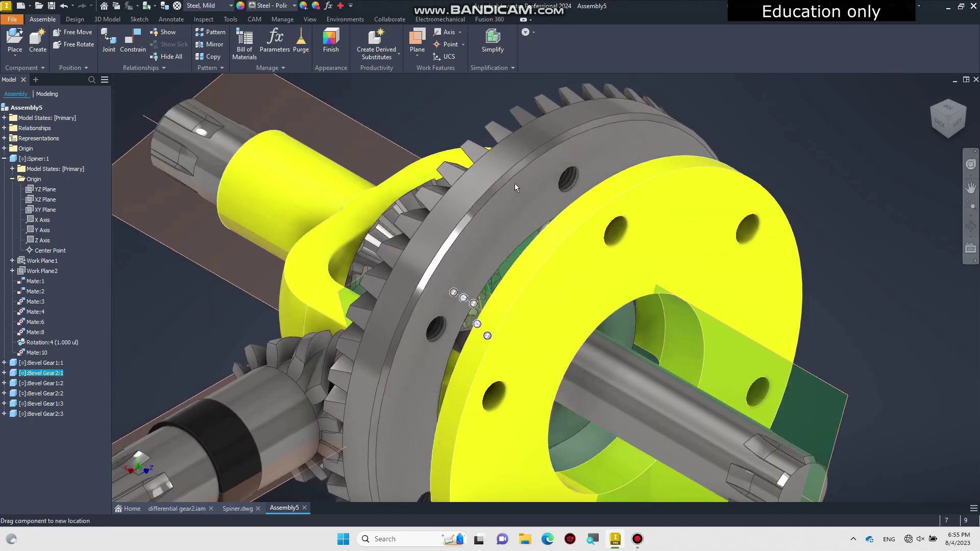
left_click(733, 112)
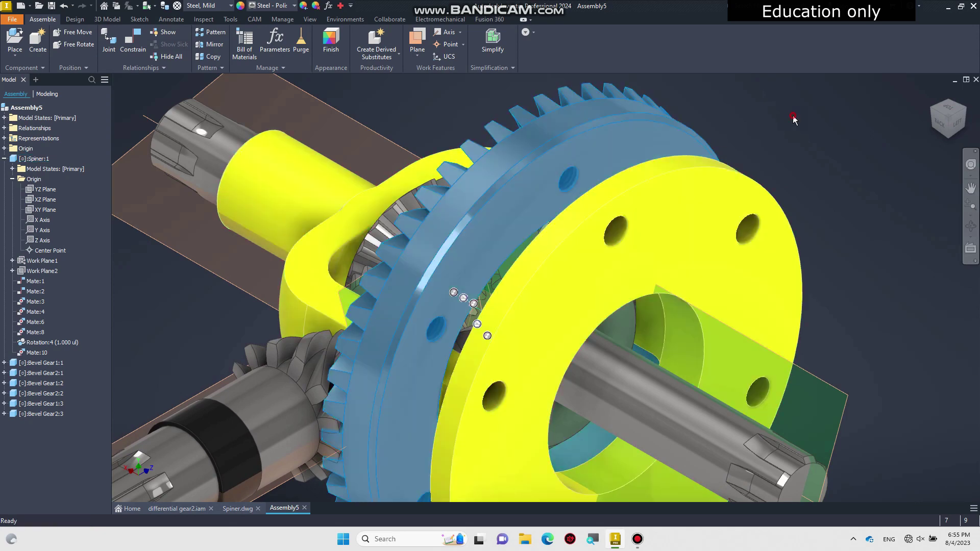
Mate the axis of a threaded hole in the ring gear with the matching flange hole at 0 mm offset
left_click(133, 41)
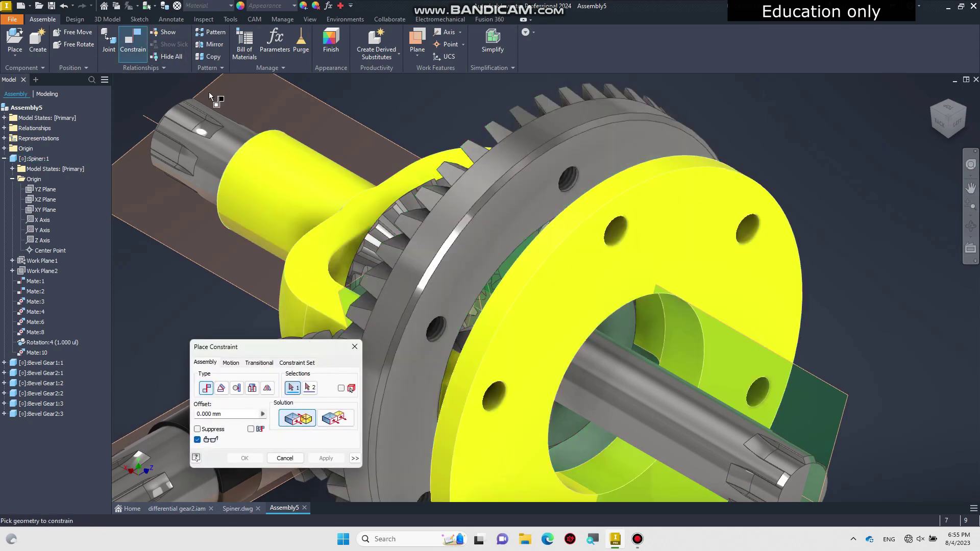
scroll(590, 164, "up", 3)
left_click(555, 175)
left_click(645, 279)
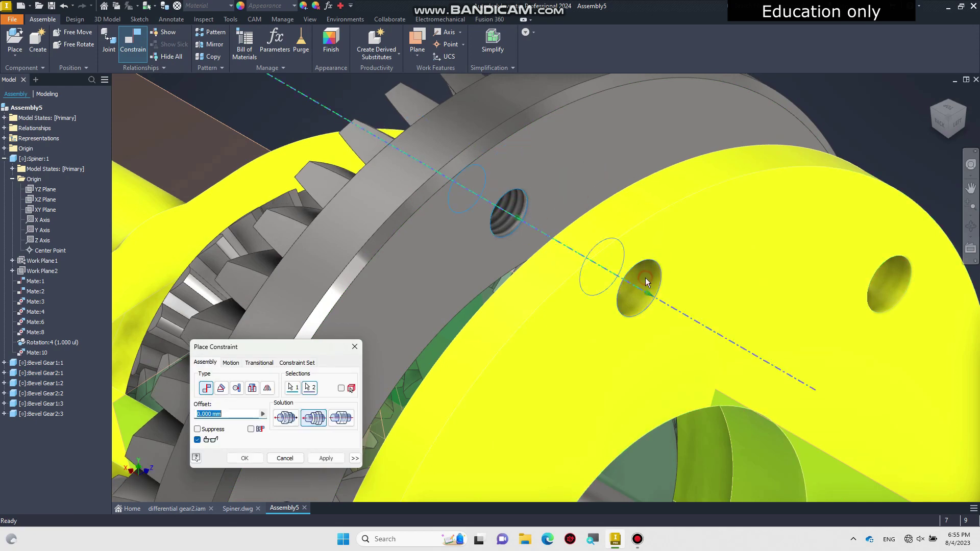
left_click(246, 459)
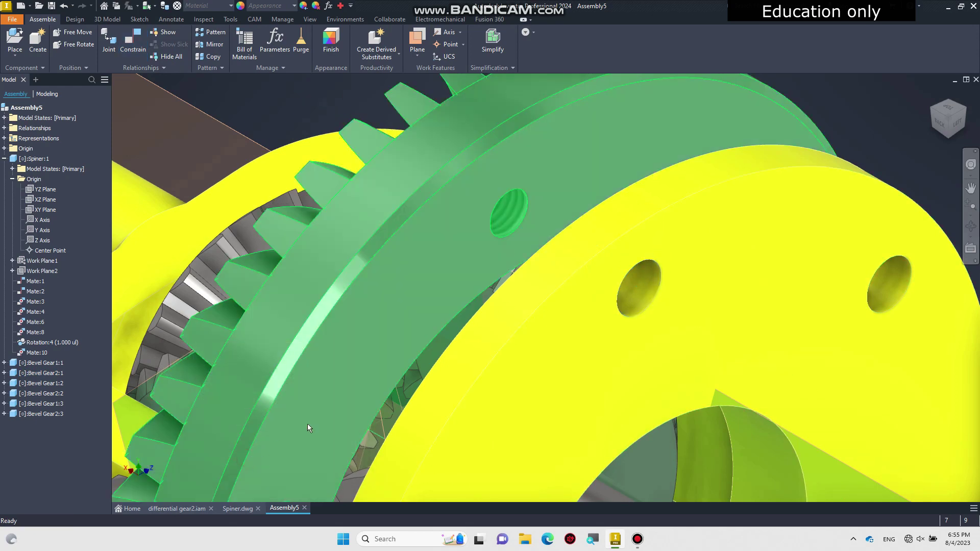
Mate the inner face of the Spiner's flange flush against the ring gear's back face with 0 mm offset
left_click(939, 117)
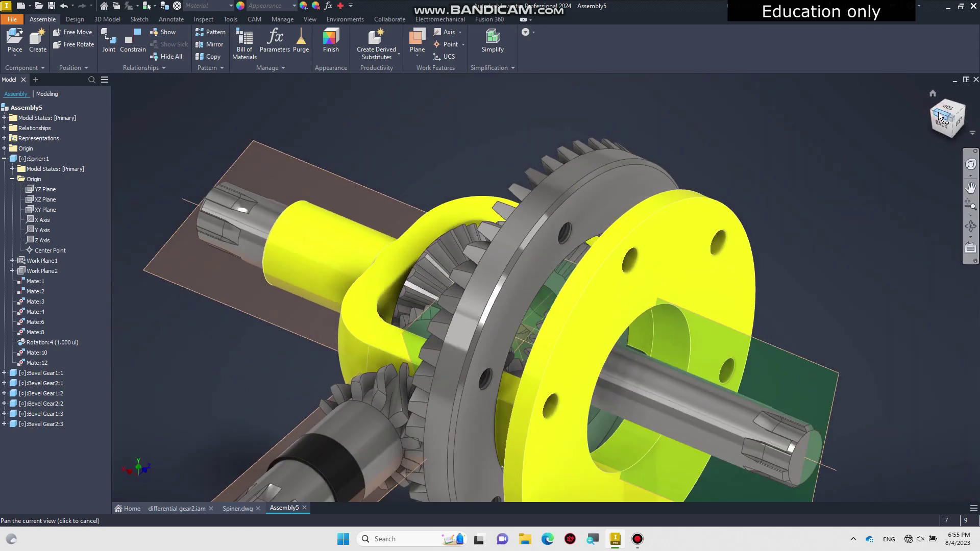
scroll(577, 201, "down", 5)
scroll(582, 203, "down", 3)
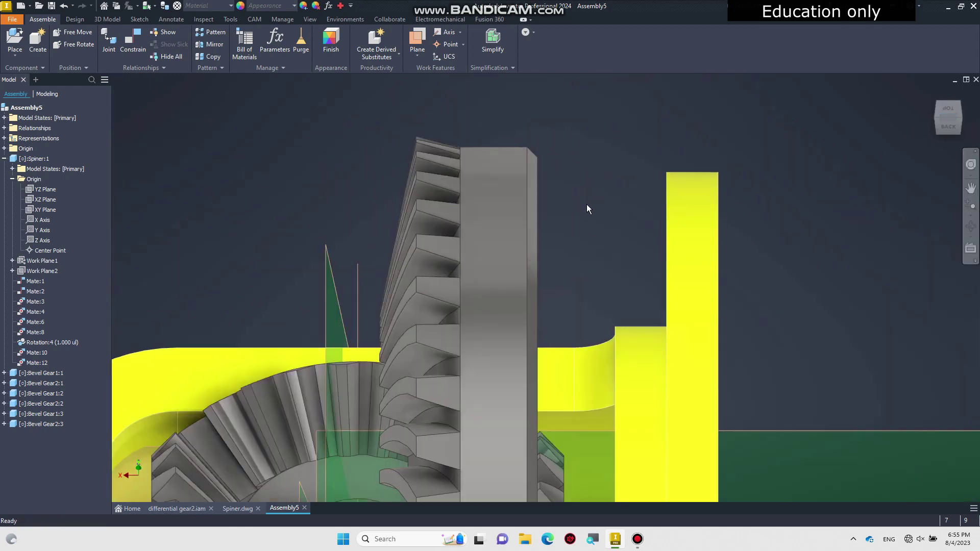
left_click(132, 40)
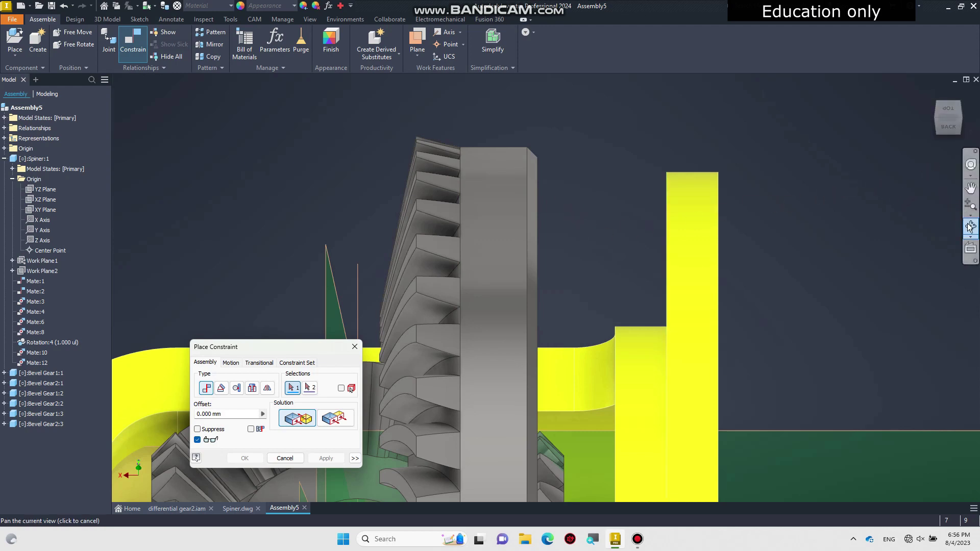
left_click(970, 226)
left_click_drag(673, 256, 673, 256)
right_click(672, 256)
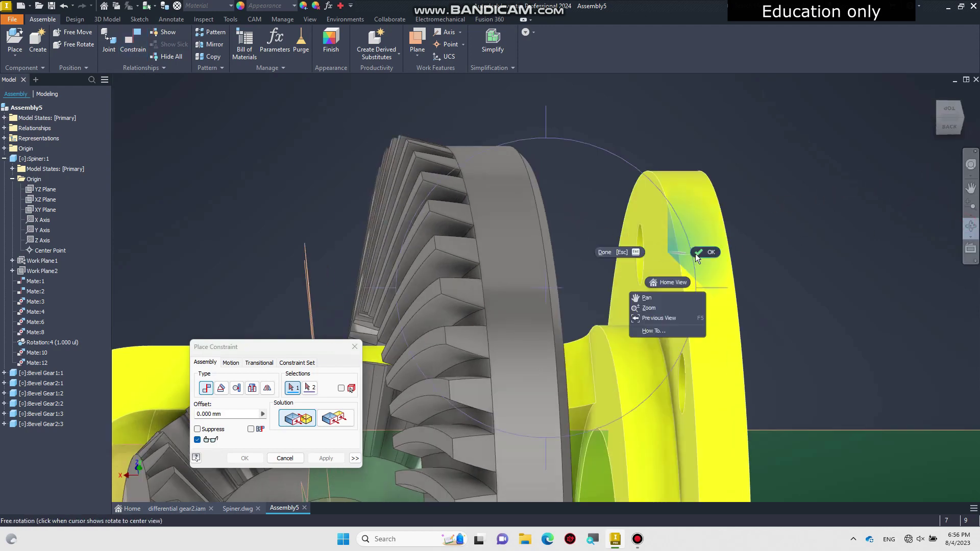
left_click(658, 252)
left_click(661, 250)
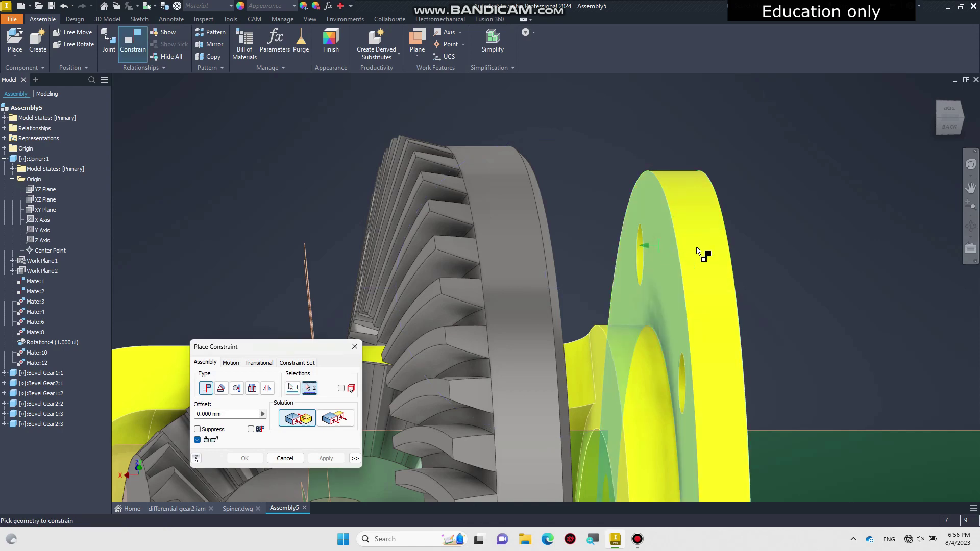
left_click(969, 226)
left_click_drag(684, 256, 566, 246)
right_click(565, 246)
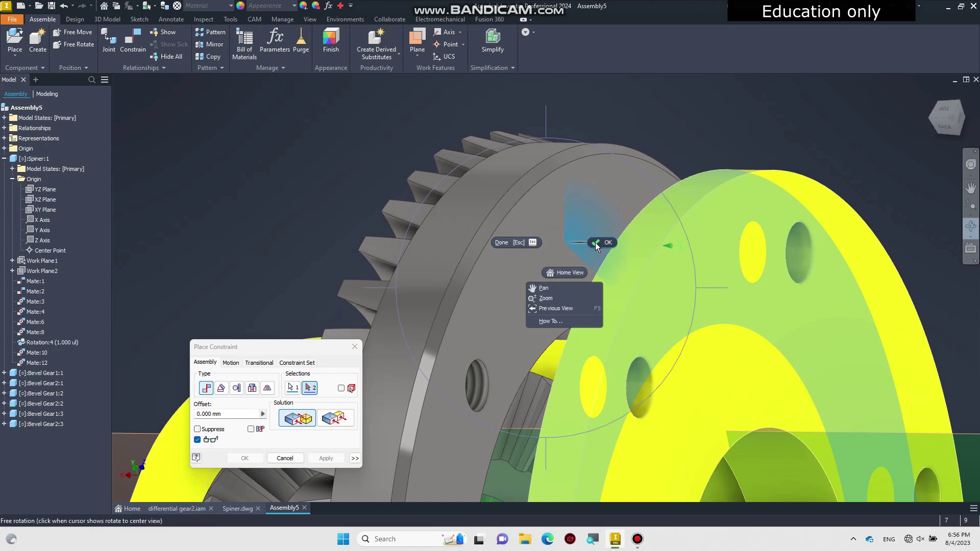
left_click(596, 243)
left_click(581, 226)
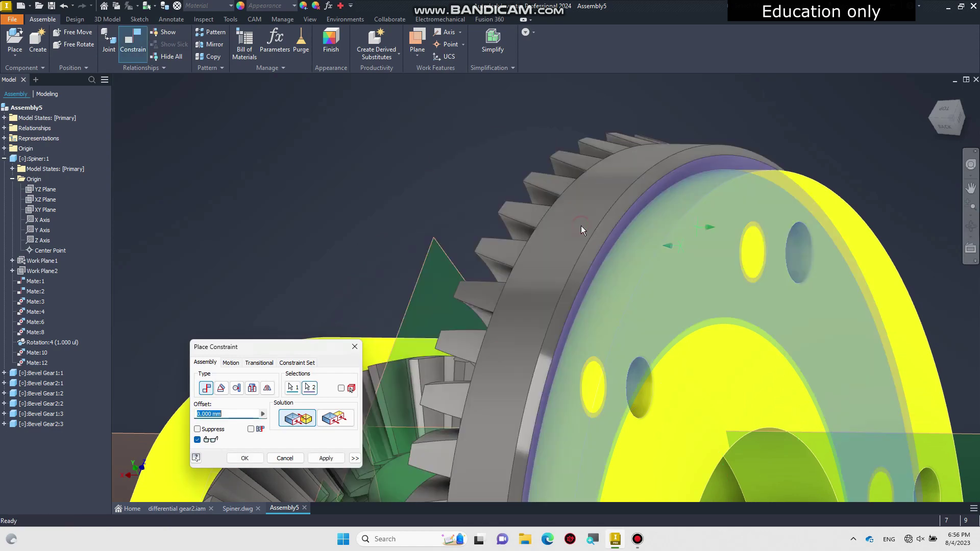
left_click(249, 458)
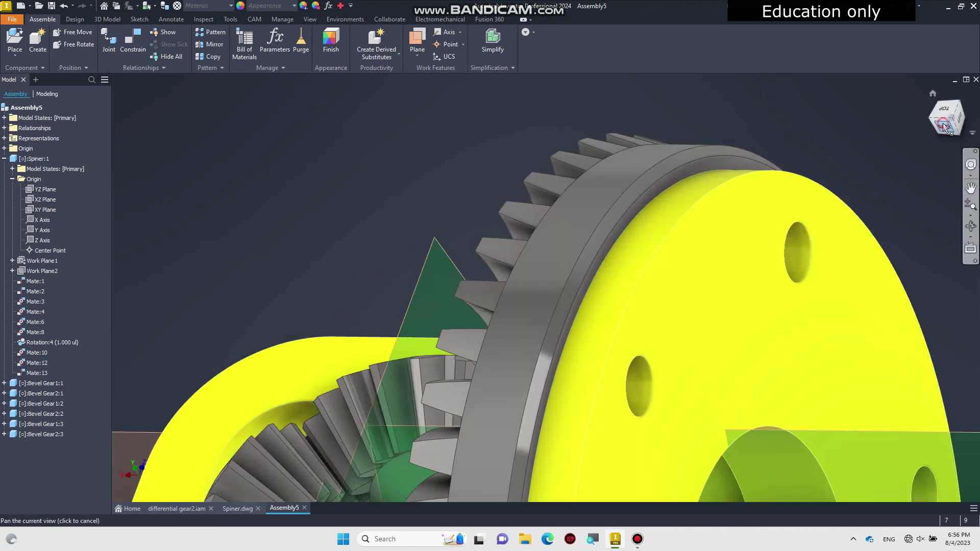
Rotate the ring gear to check how the Spiner moves with it
left_click(944, 126)
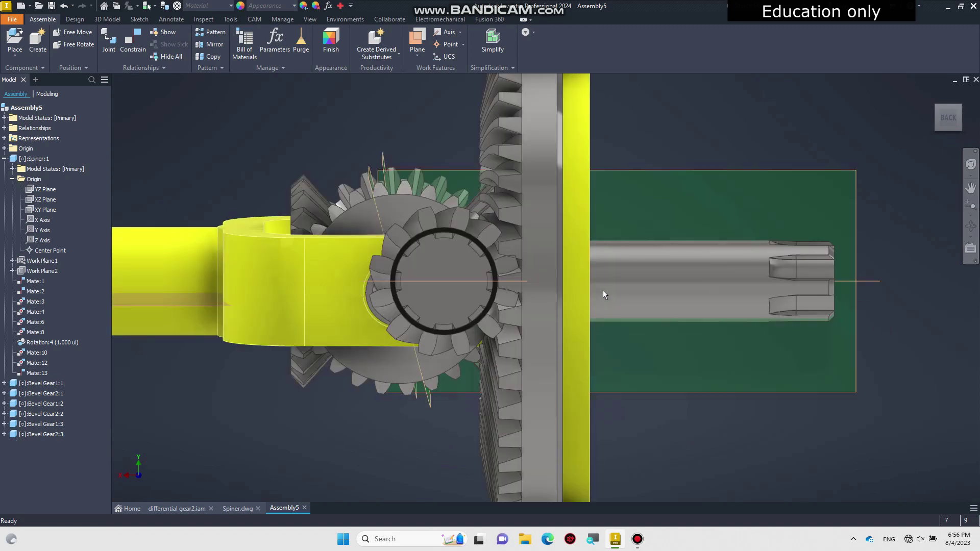
left_click(960, 109)
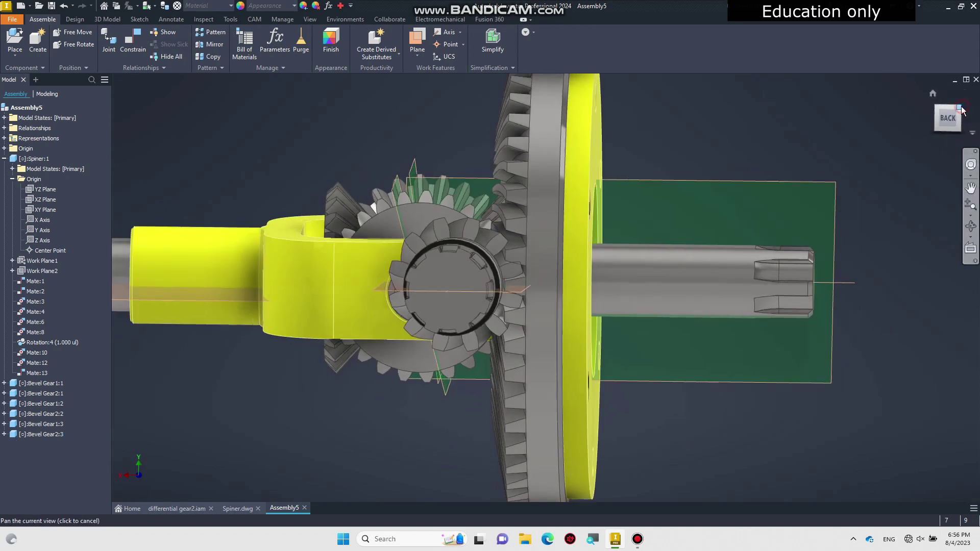
scroll(510, 268, "up", 3)
left_click_drag(511, 268, 511, 306)
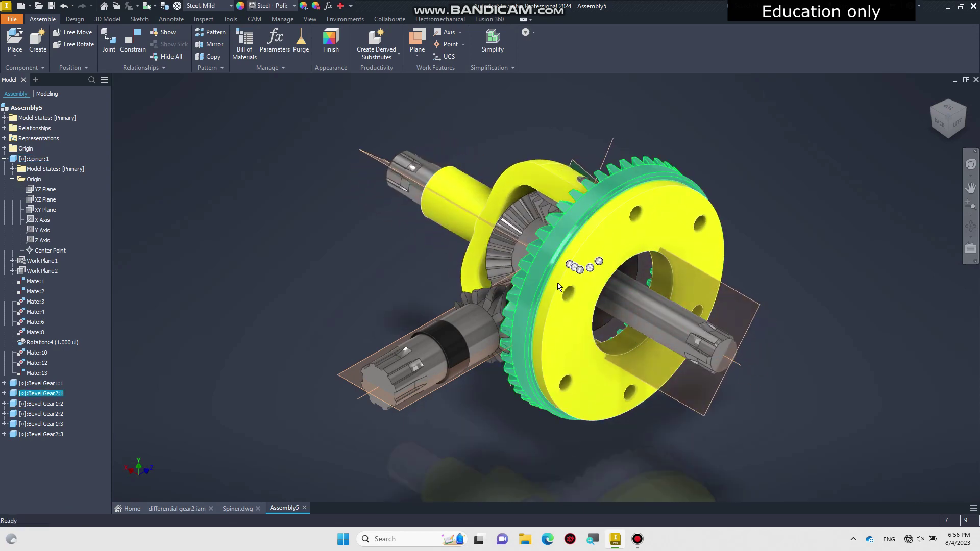
left_click(927, 111)
left_click_drag(547, 290, 469, 307)
Shift the pinion beside the ring gear to test how freely its shaft can still move
left_click(960, 114)
scroll(544, 341, "up", 10)
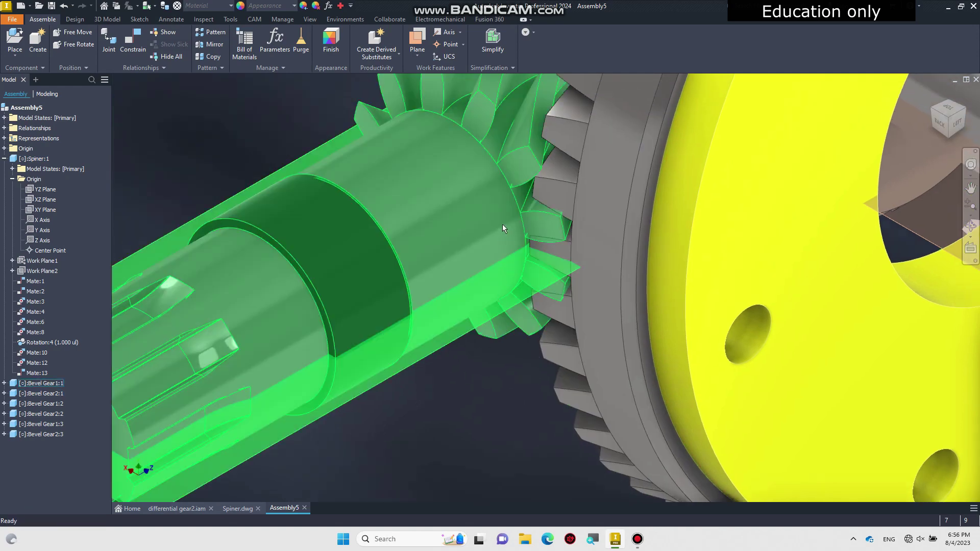
left_click_drag(494, 220, 498, 265)
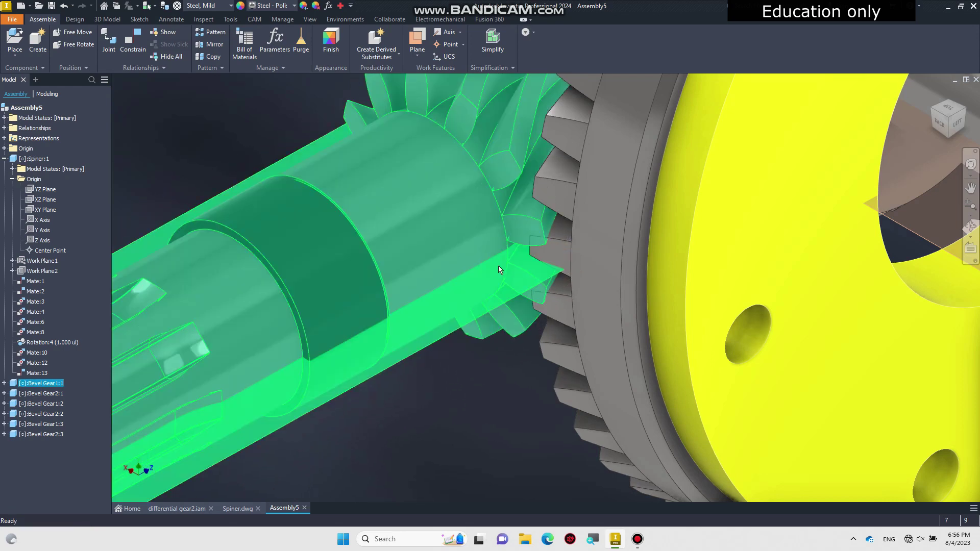
scroll(506, 275, "down", 5)
left_click(504, 335)
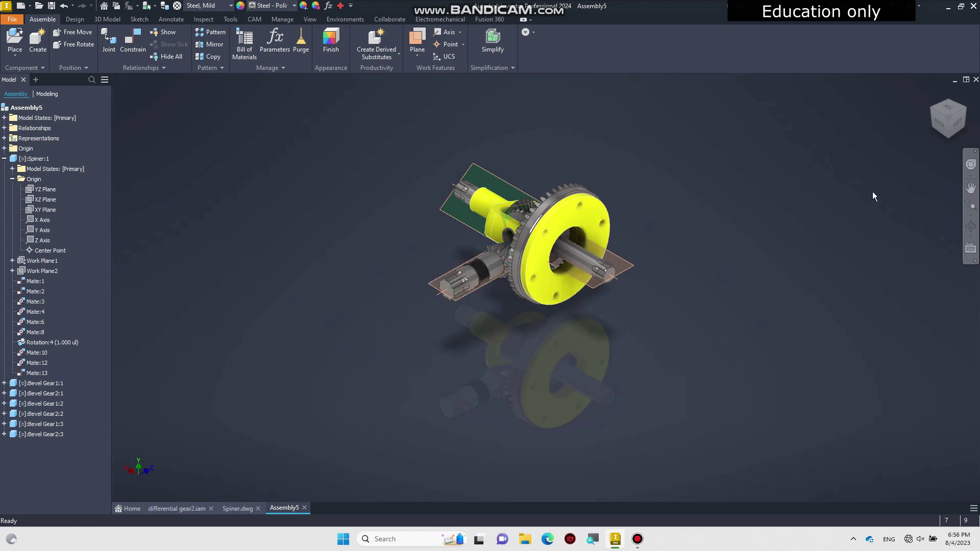
Create a work axis parallel to the assembly's Z axis through the work point where the ring gear and pinion meet
left_click(938, 117)
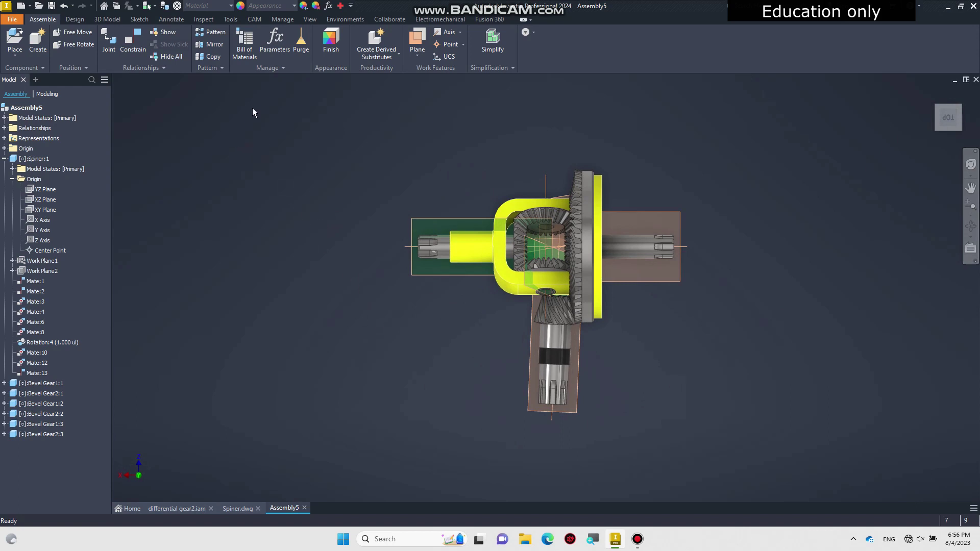
left_click(443, 35)
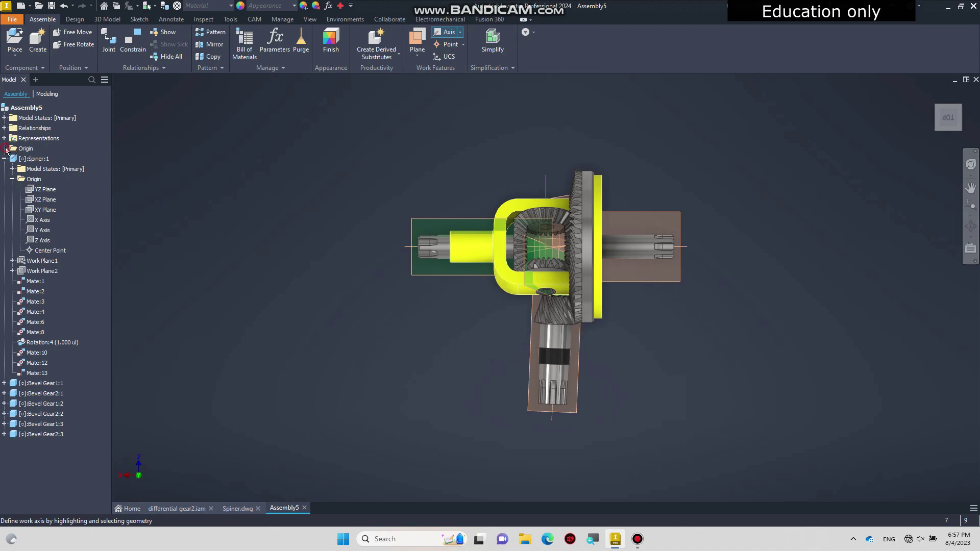
left_click(4, 148)
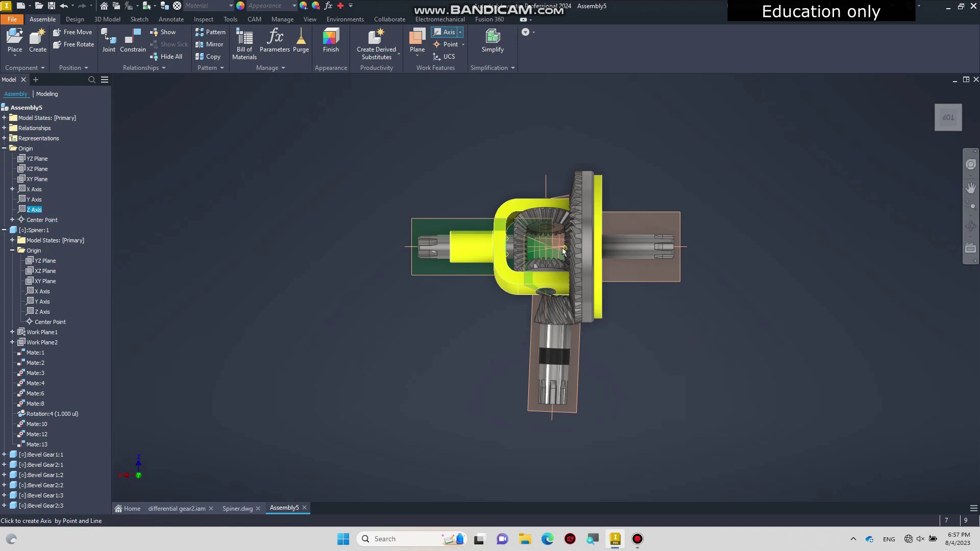
scroll(564, 250, "up", 2)
scroll(557, 249, "up", 2)
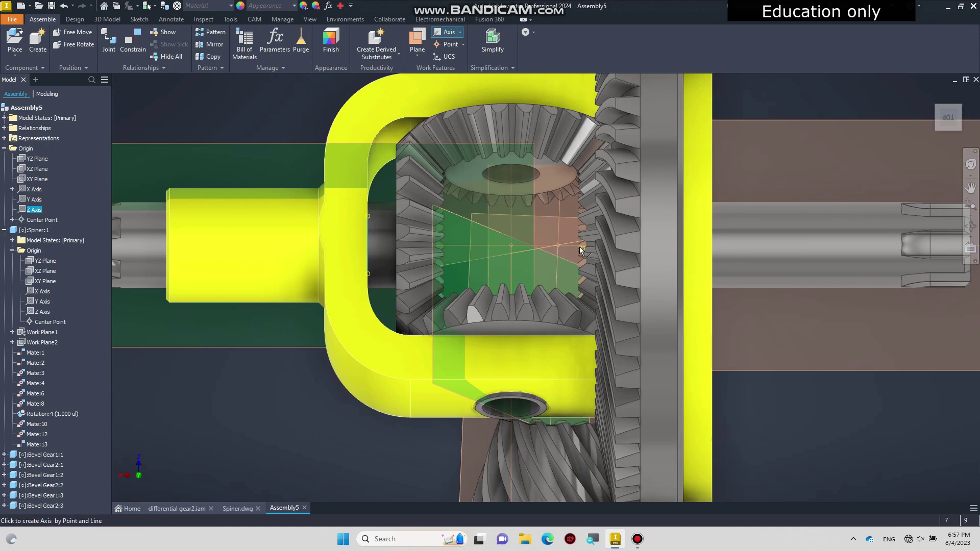
scroll(562, 250, "up", 4)
left_click(547, 234)
scroll(542, 250, "down", 2)
scroll(536, 253, "down", 8)
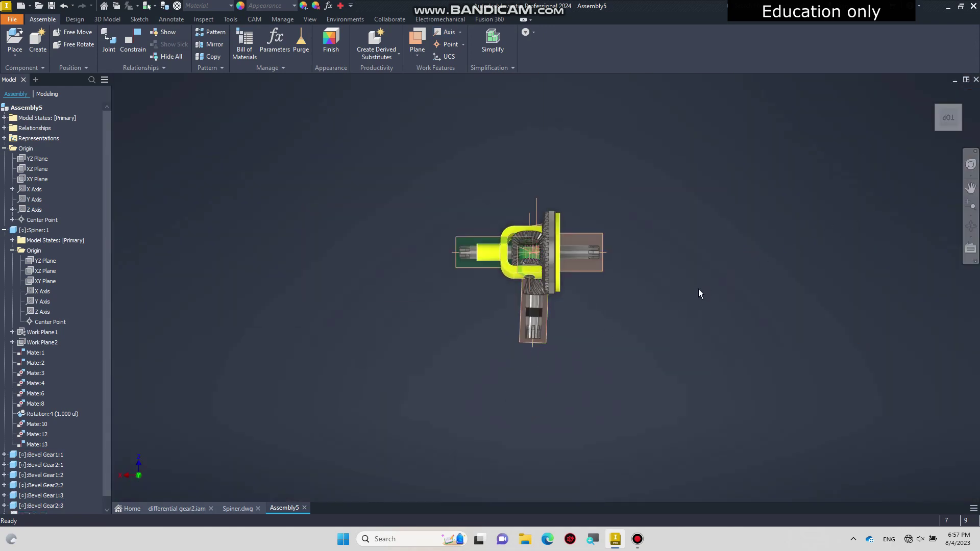
middle_click_drag(570, 350, 568, 328)
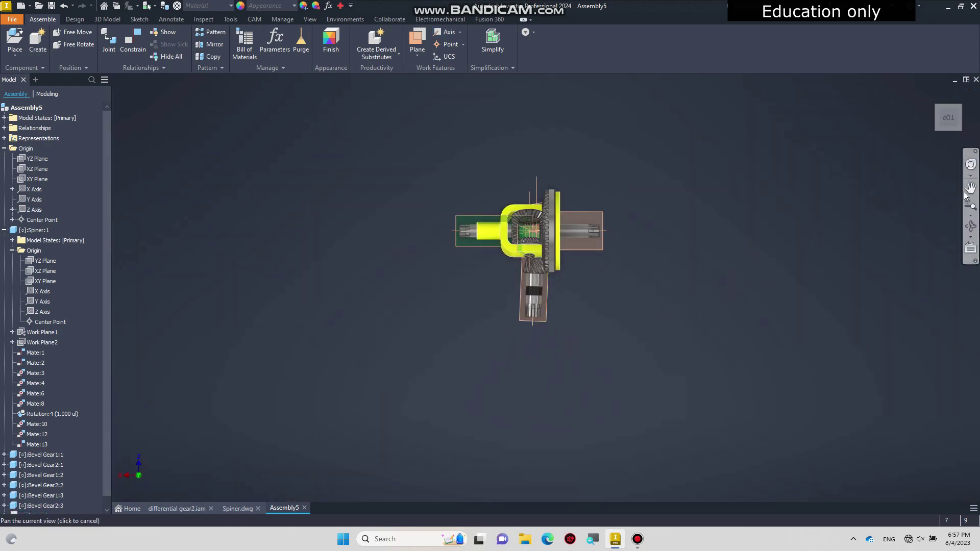
left_click(952, 110)
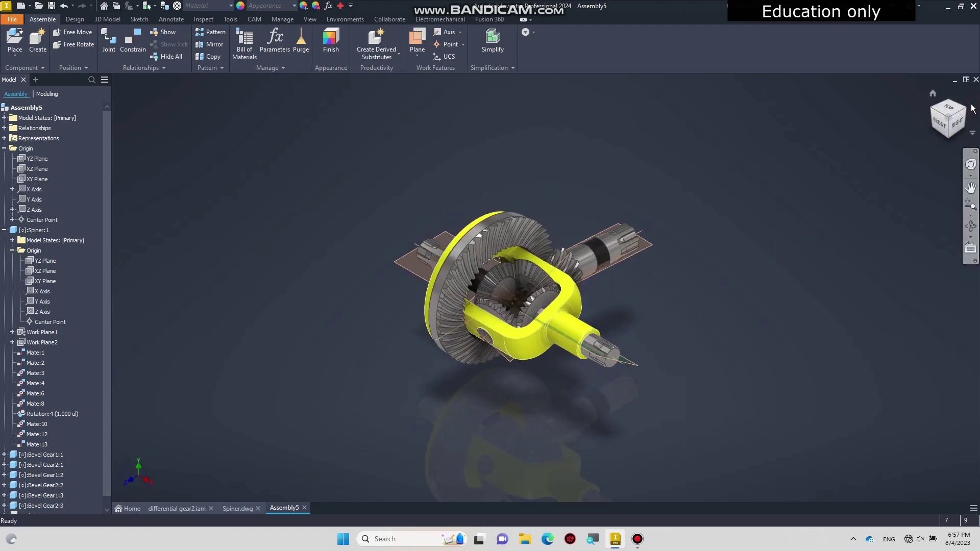
left_click_drag(970, 109, 651, 347)
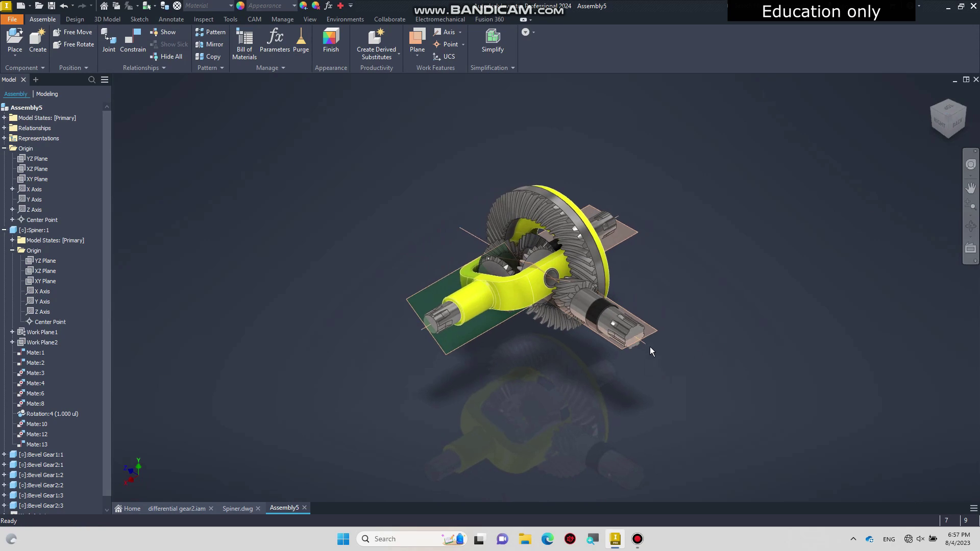
Swing the pinion shaft aside and highlight the new work axis to check where it runs
scroll(650, 347, "down", 5)
middle_click_drag(650, 347, 642, 302)
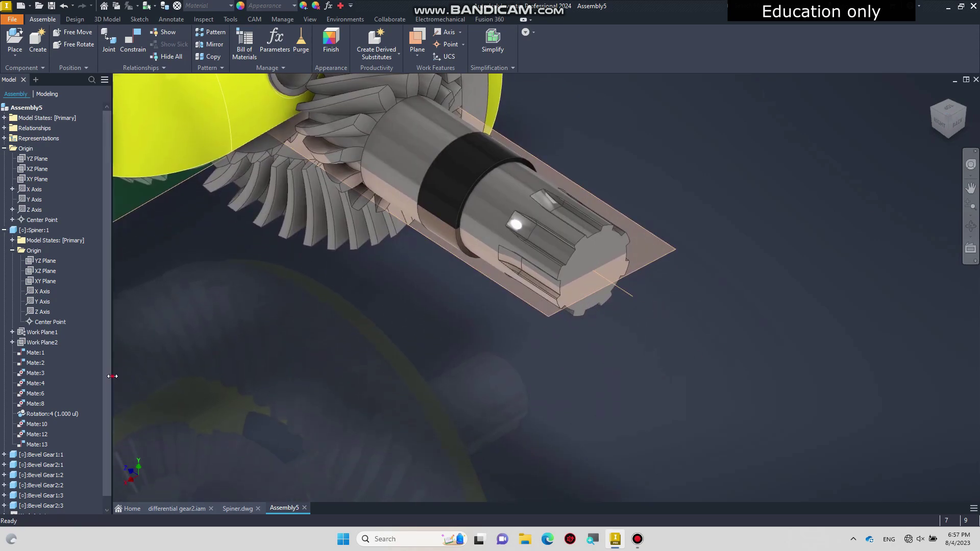
left_click_drag(111, 419, 102, 434)
scroll(92, 490, "down", 1)
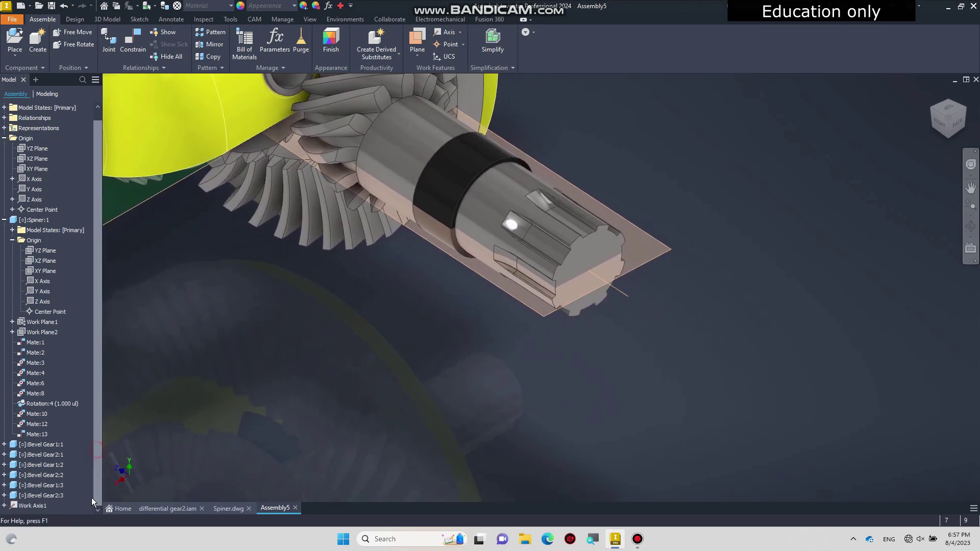
left_click_drag(539, 274, 398, 333)
left_click(32, 506)
middle_click_drag(227, 376, 192, 406)
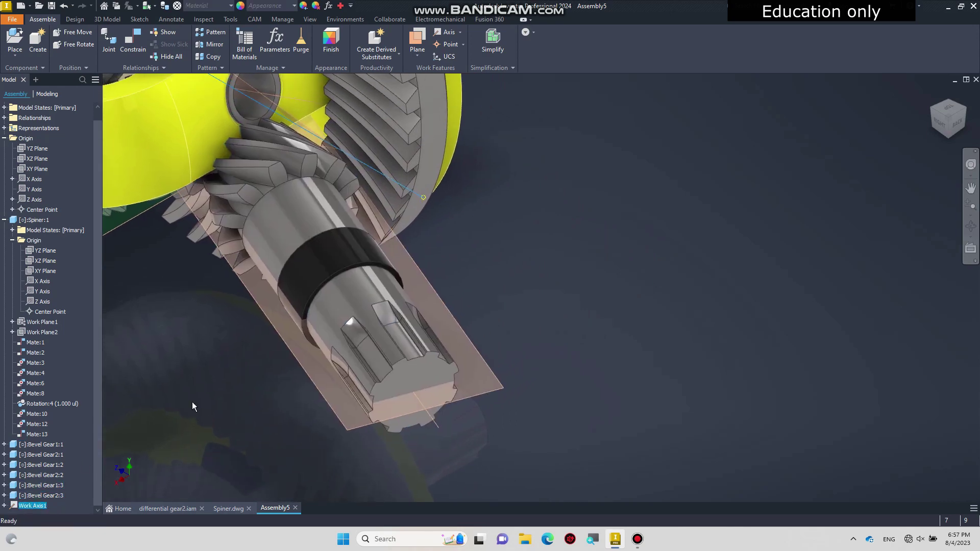
left_click(592, 301)
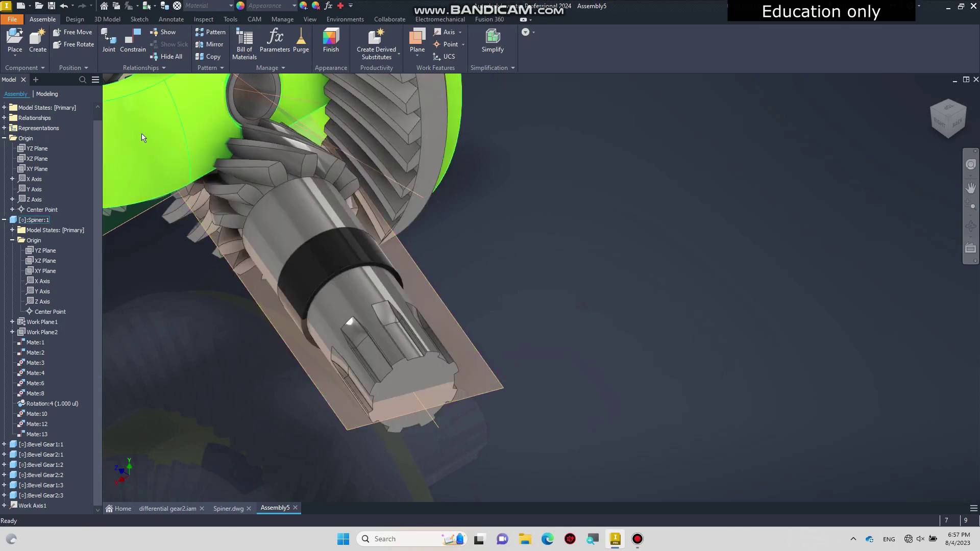
Mate the pinion's shaft axis to the new work axis with a 0 mm offset
left_click(134, 44)
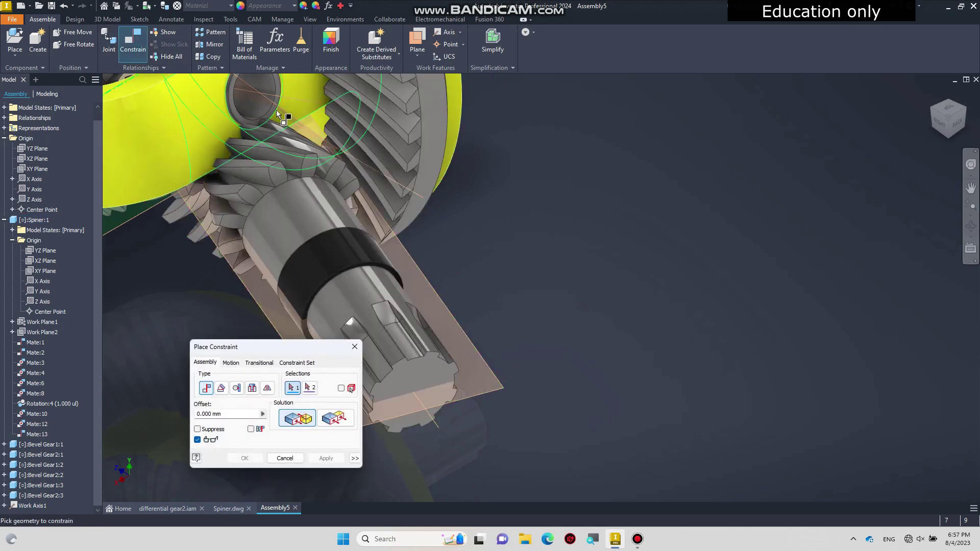
left_click(423, 199)
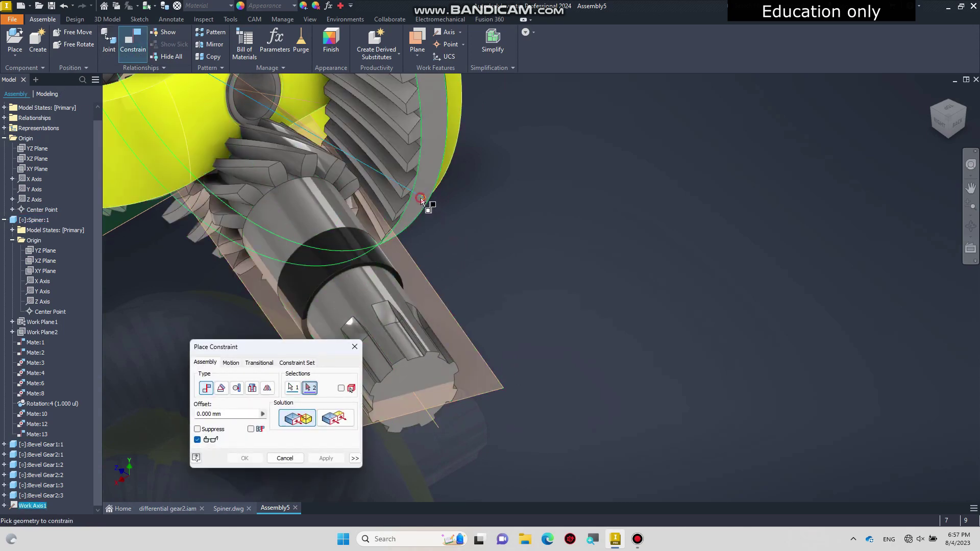
left_click(442, 431)
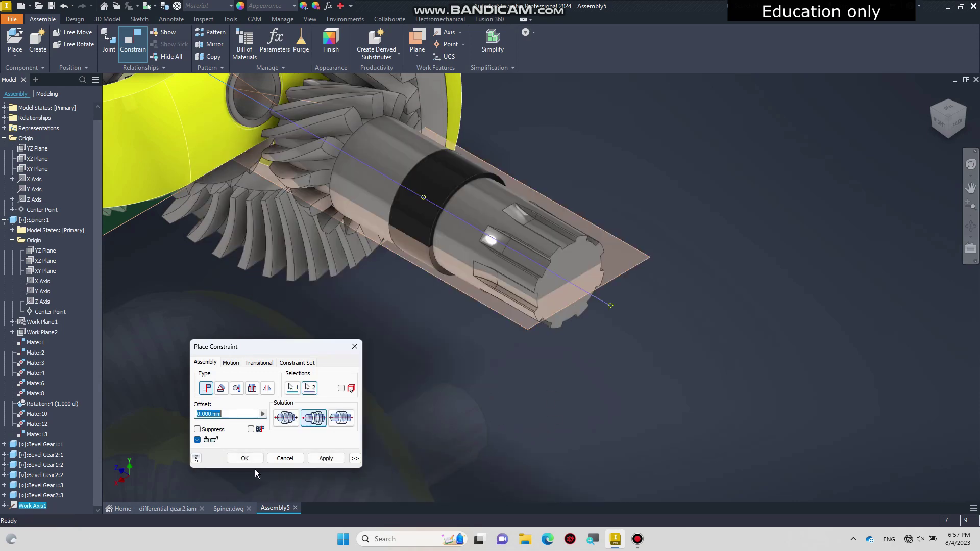
left_click(245, 459)
Ground the work axis that carries the pinion
left_click(41, 506)
right_click(42, 507)
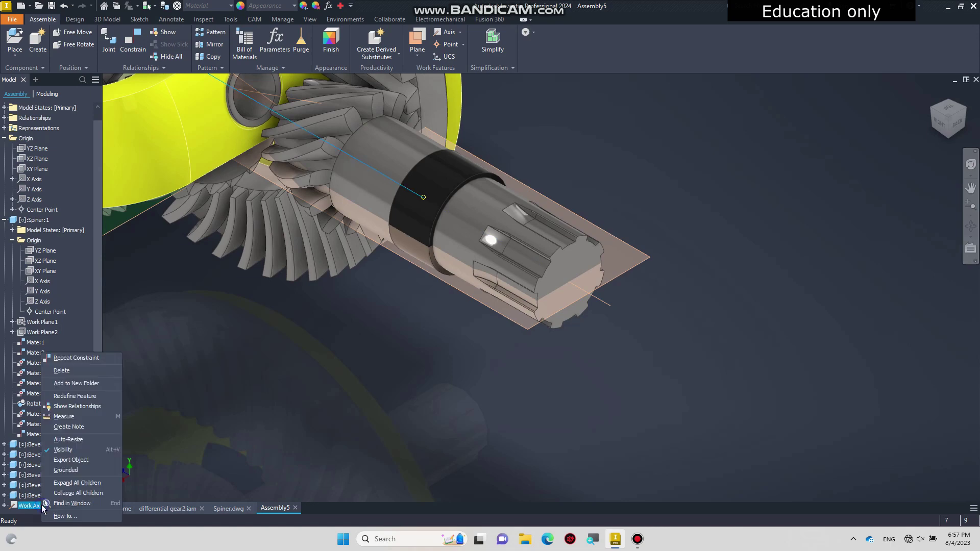
left_click(82, 470)
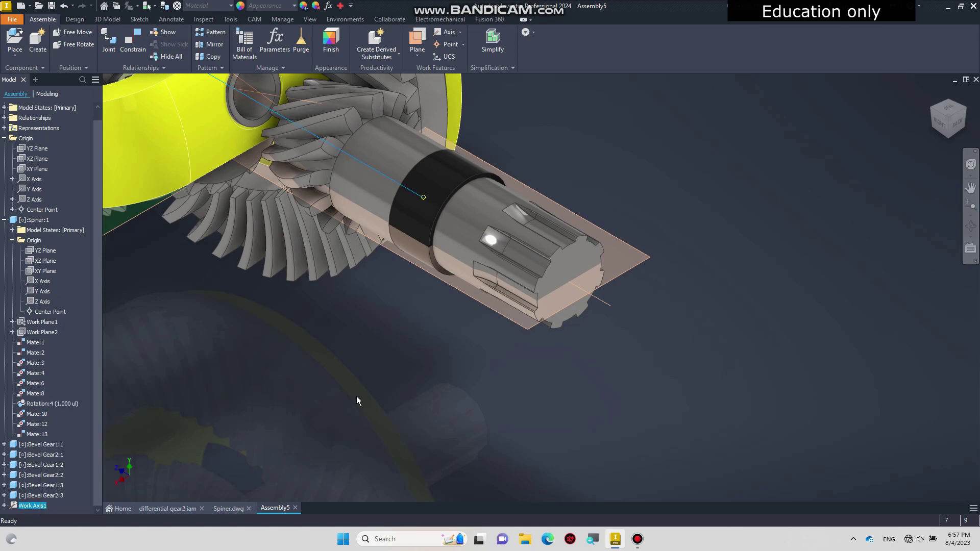
Nudge the pinion slightly so its teeth line up with the gaps of the ring gear
scroll(398, 353, "up", 5)
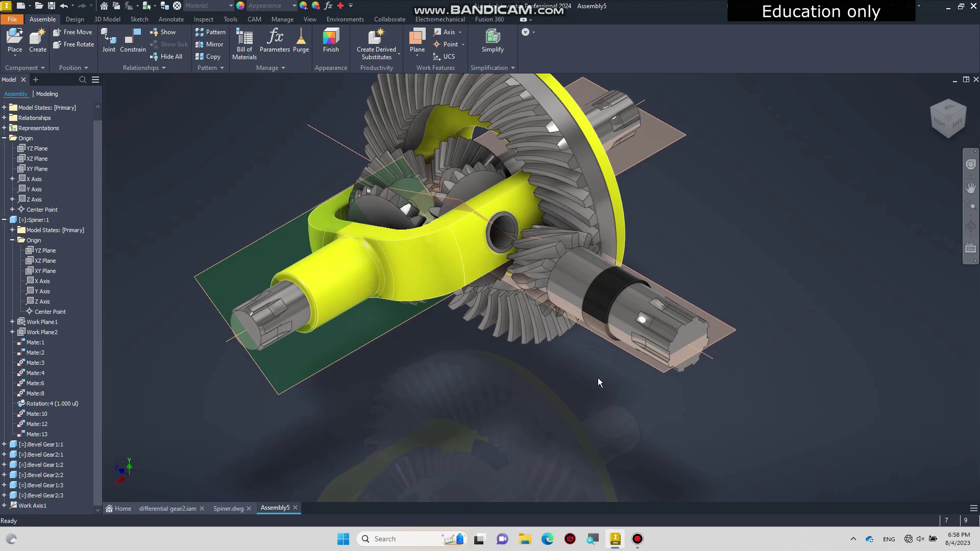
left_click(966, 111)
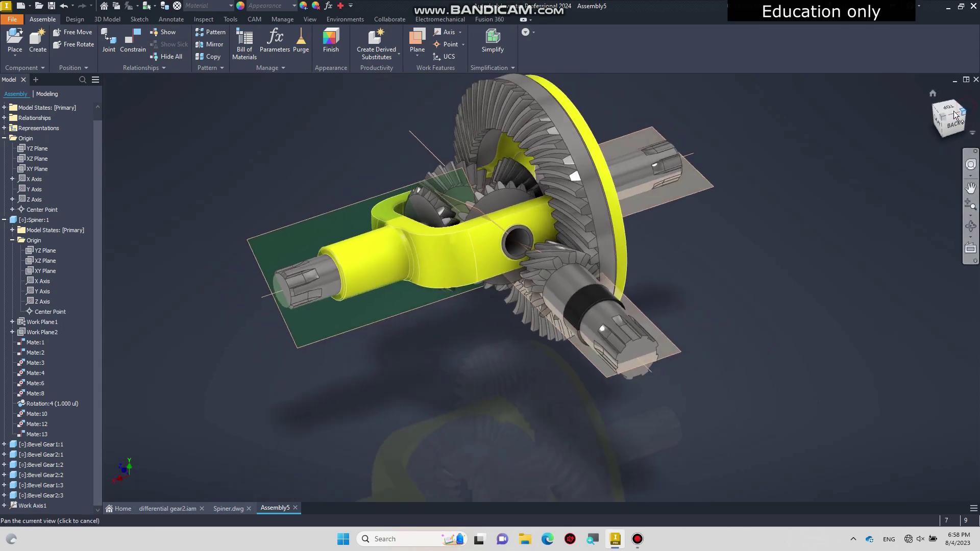
scroll(534, 325, "down", 5)
scroll(534, 325, "down", 3)
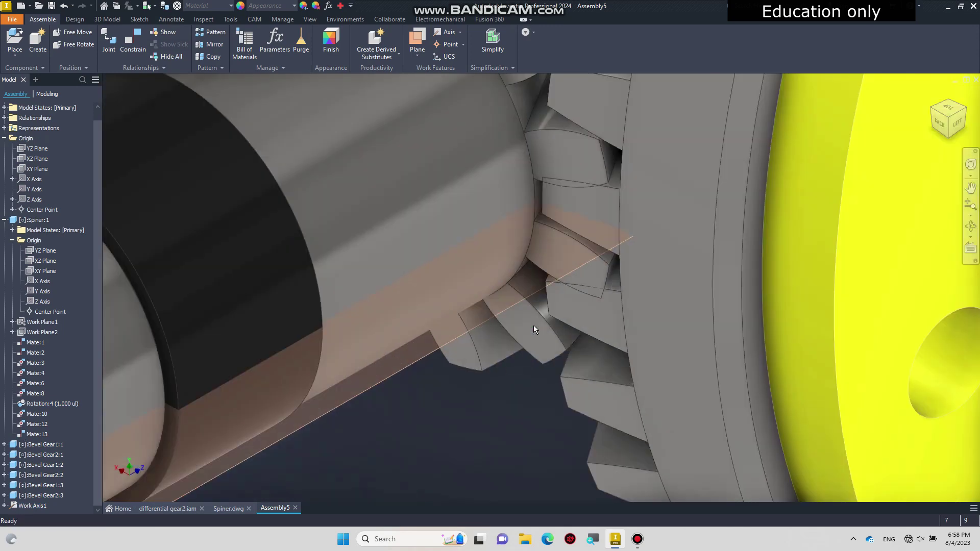
left_click_drag(556, 147, 551, 135)
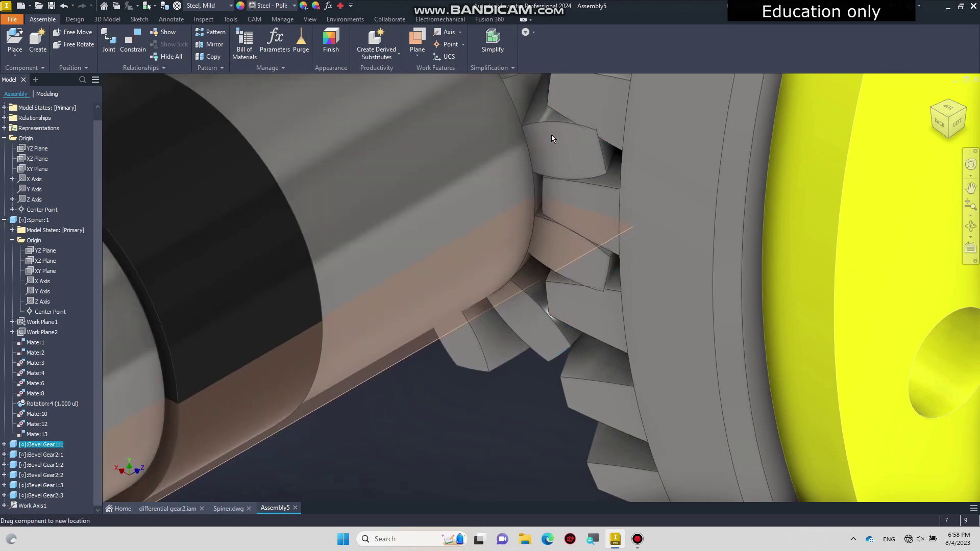
left_click_drag(552, 134, 551, 134)
scroll(494, 424, "down", 5)
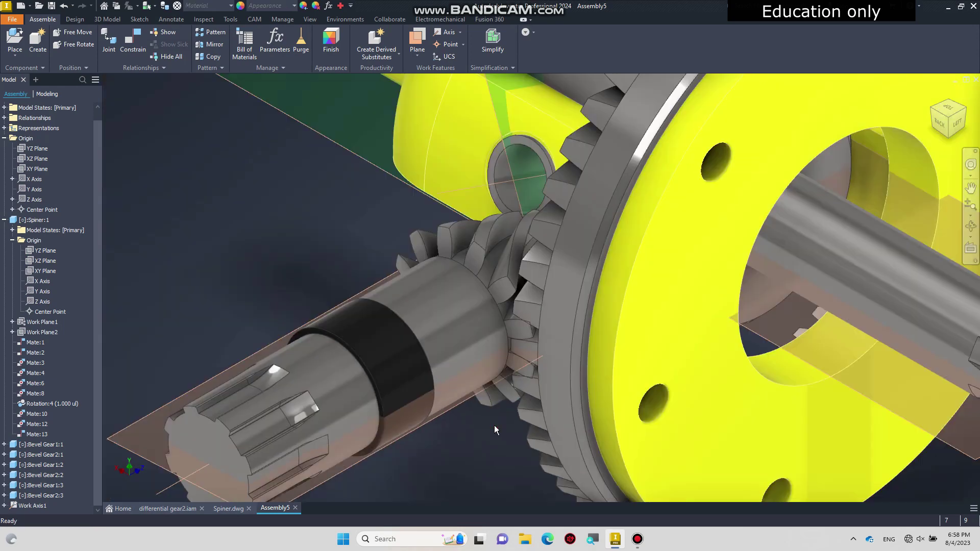
Examine the meshing of the pinion and ring gear teeth from several sides of the assembly
scroll(494, 425, "up", 5)
left_click(929, 107)
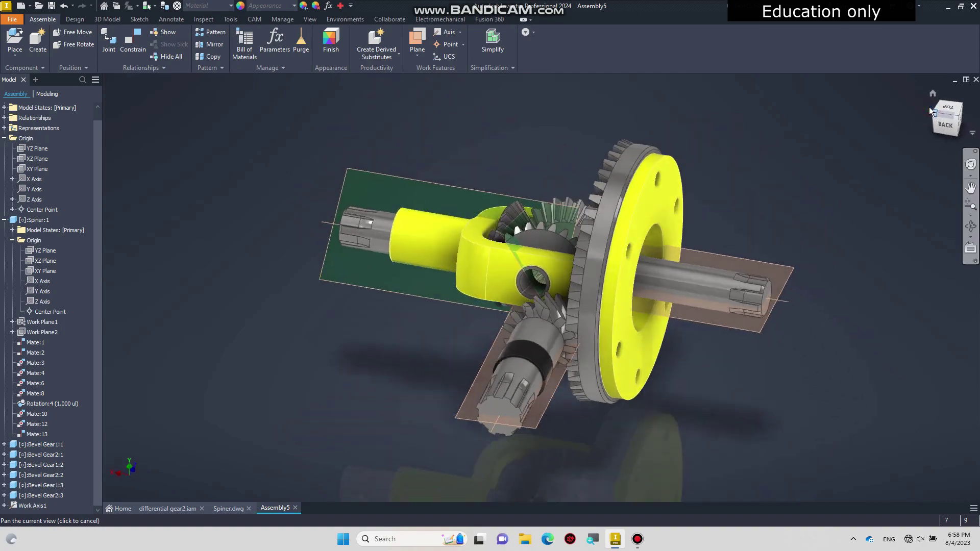
scroll(558, 311, "up", 5)
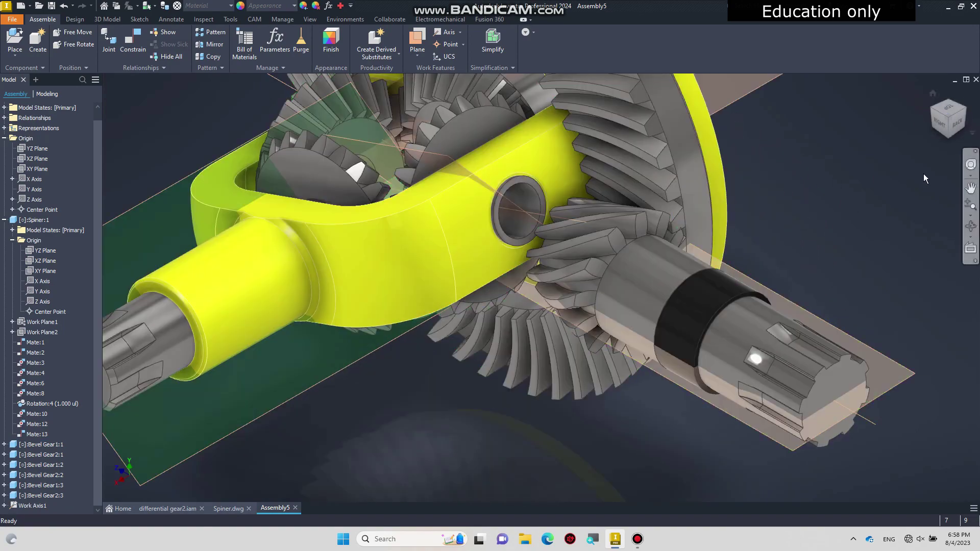
left_click(938, 130)
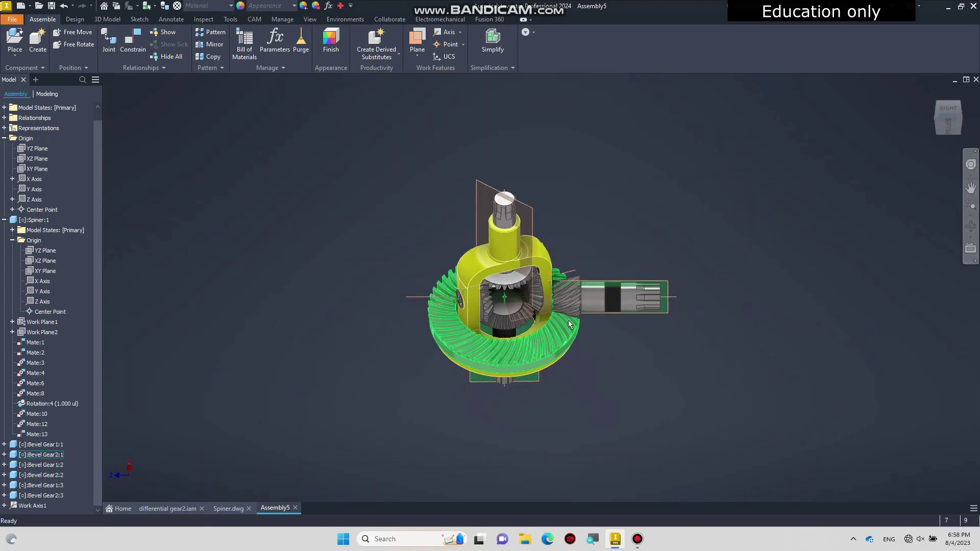
scroll(568, 320, "up", 5)
scroll(519, 312, "down", 3)
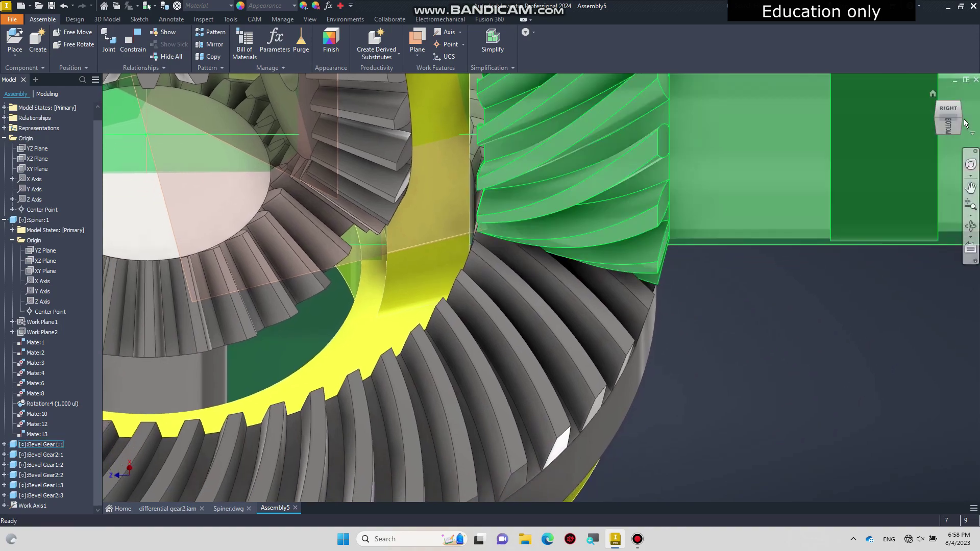
left_click(958, 119)
scroll(556, 344, "up", 5)
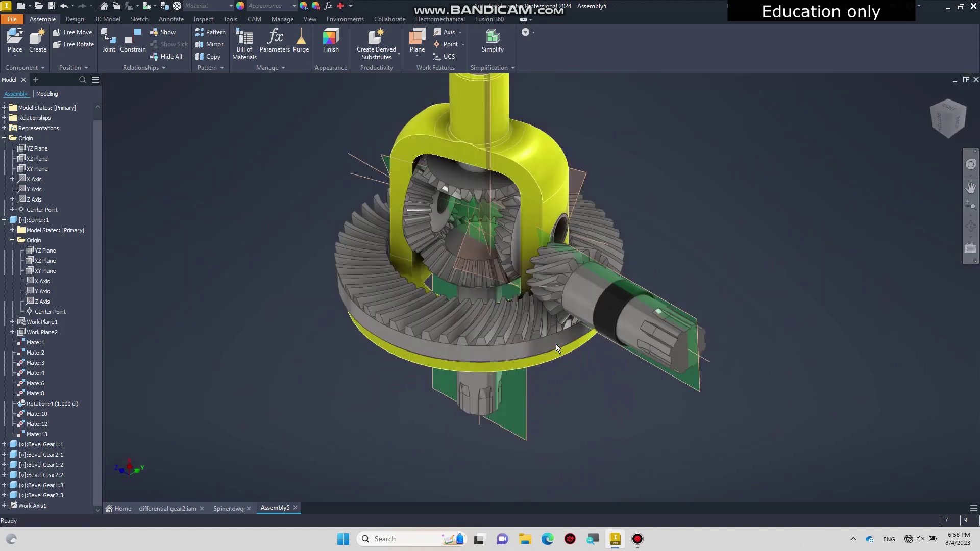
scroll(569, 378, "down", 5)
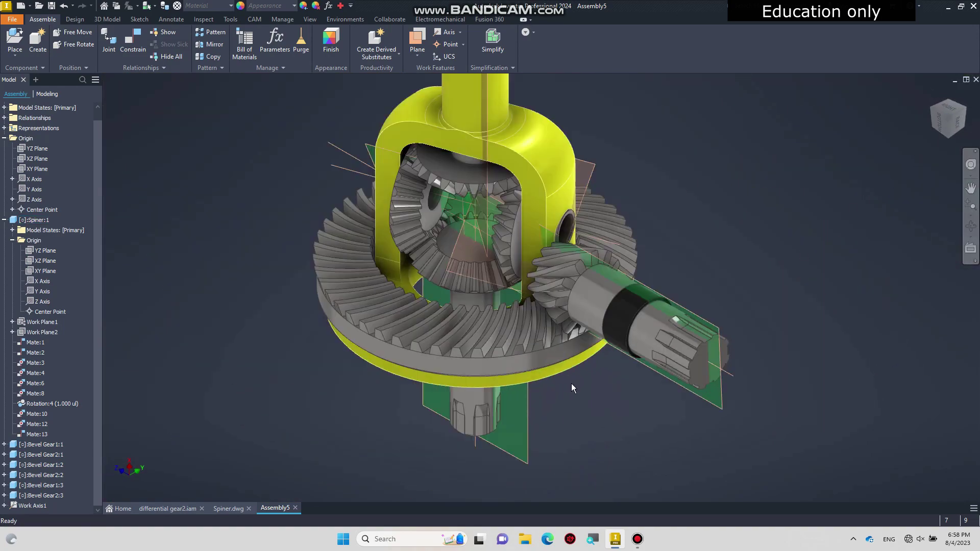
Hide all work features in the assembly
left_click(310, 20)
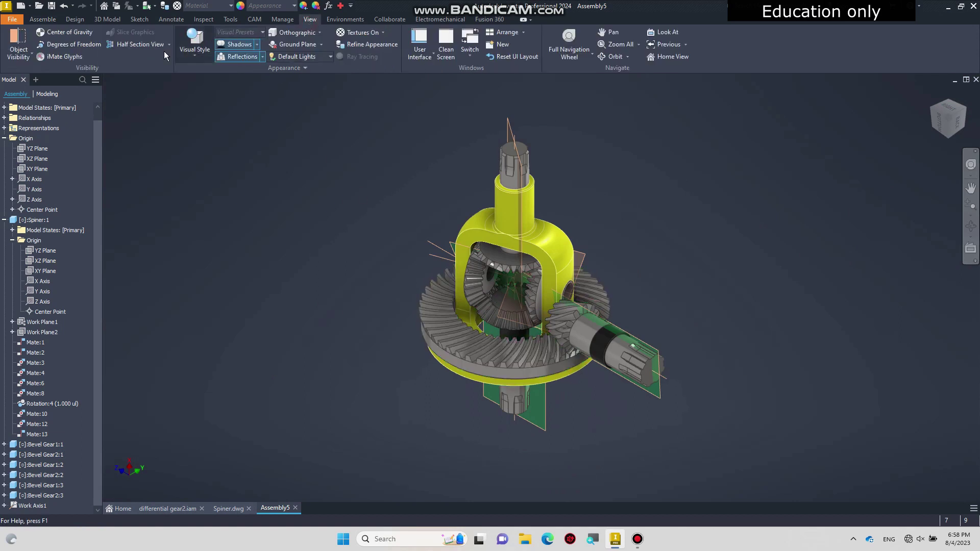
left_click(18, 45)
left_click(28, 70)
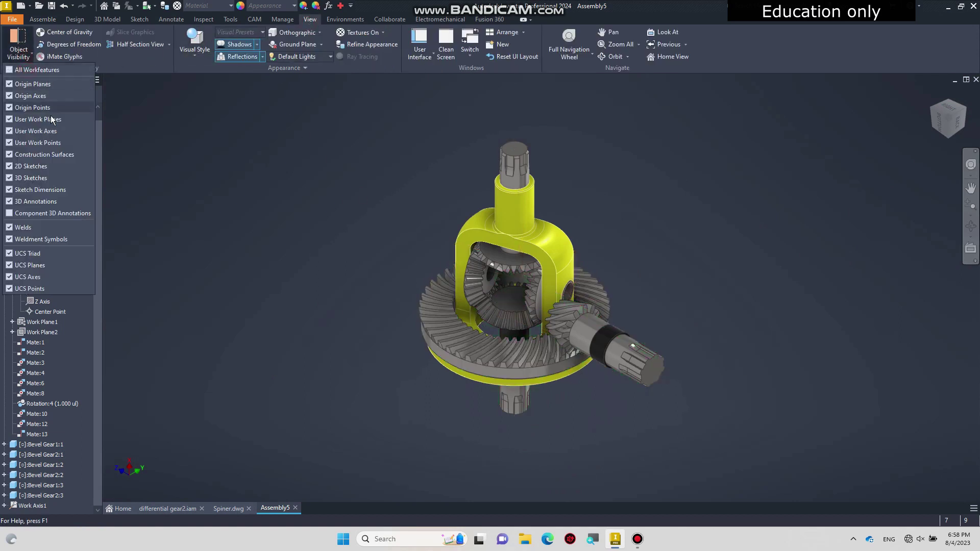
Rotate the Spiner about its axis to check how the differential moves
left_click(944, 108)
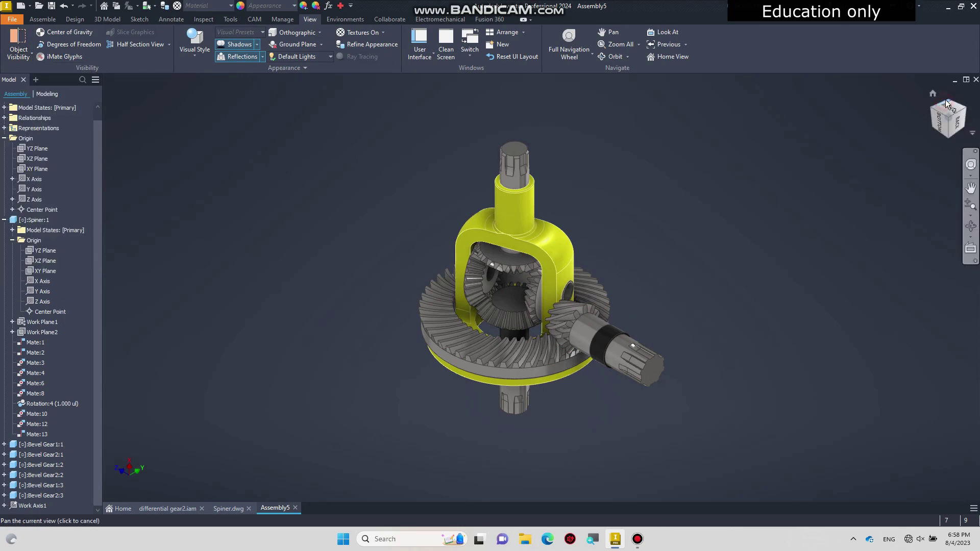
left_click(945, 108)
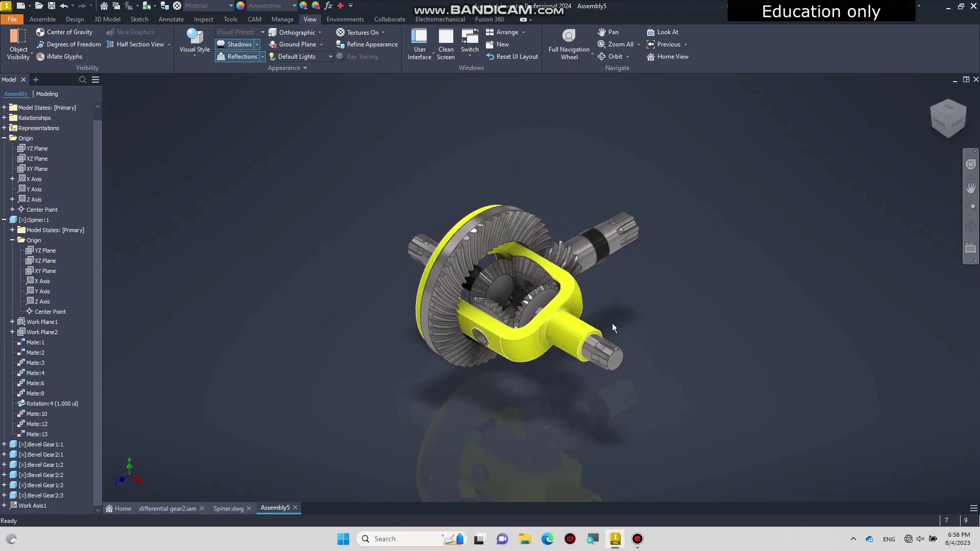
scroll(612, 323, "up", 4)
left_click(543, 276)
left_click_drag(544, 276, 423, 351)
key("Escape")
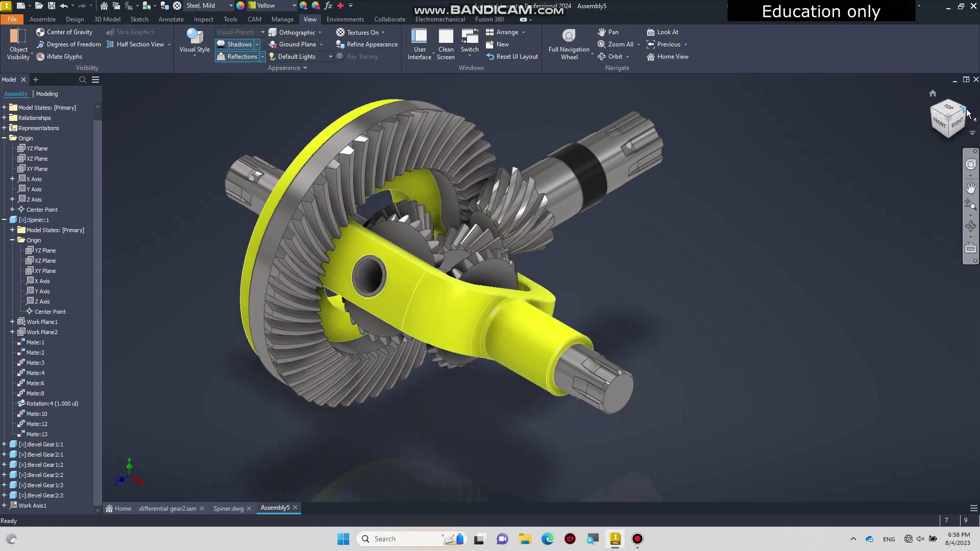
Examine the contact between the pinion and ring gear from the back and from the flange side
left_click(966, 112)
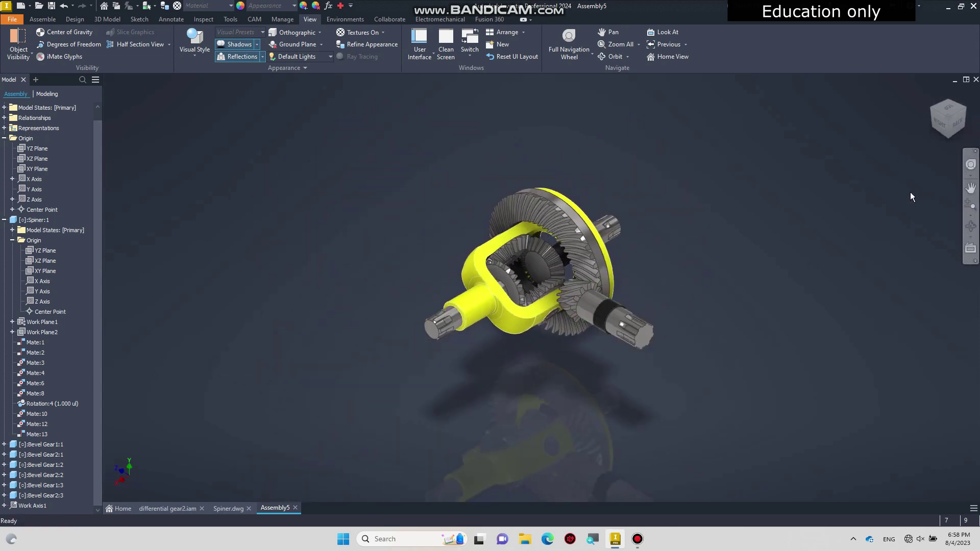
left_click(965, 121)
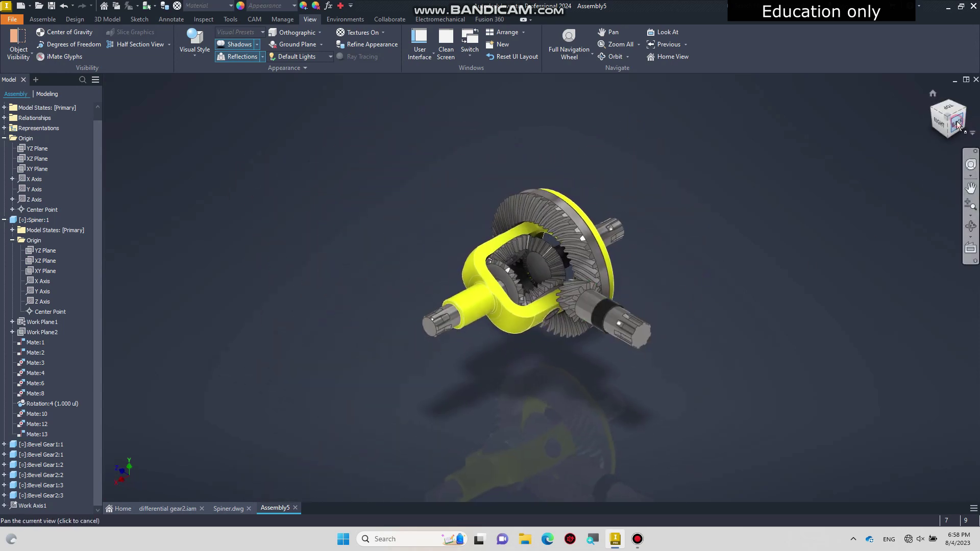
scroll(572, 298, "up", 5)
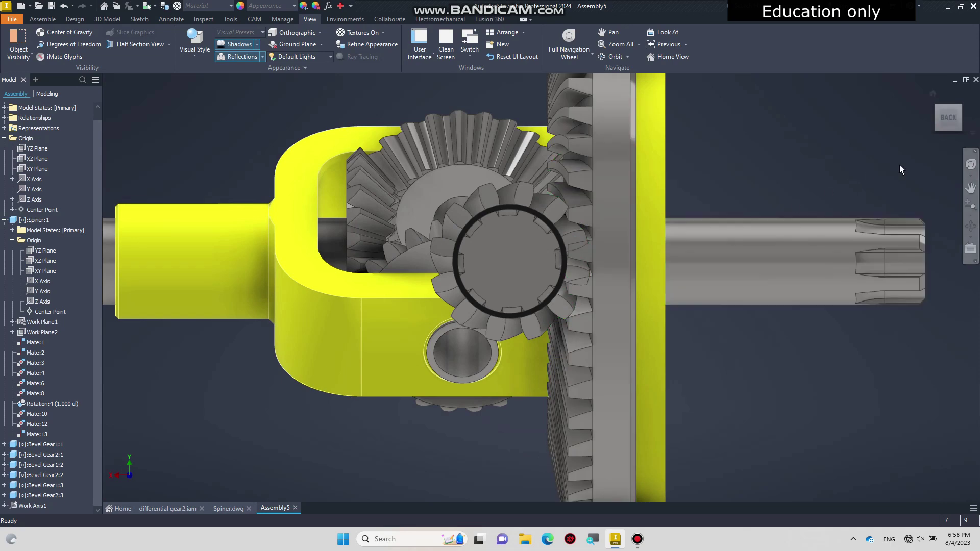
left_click(962, 119)
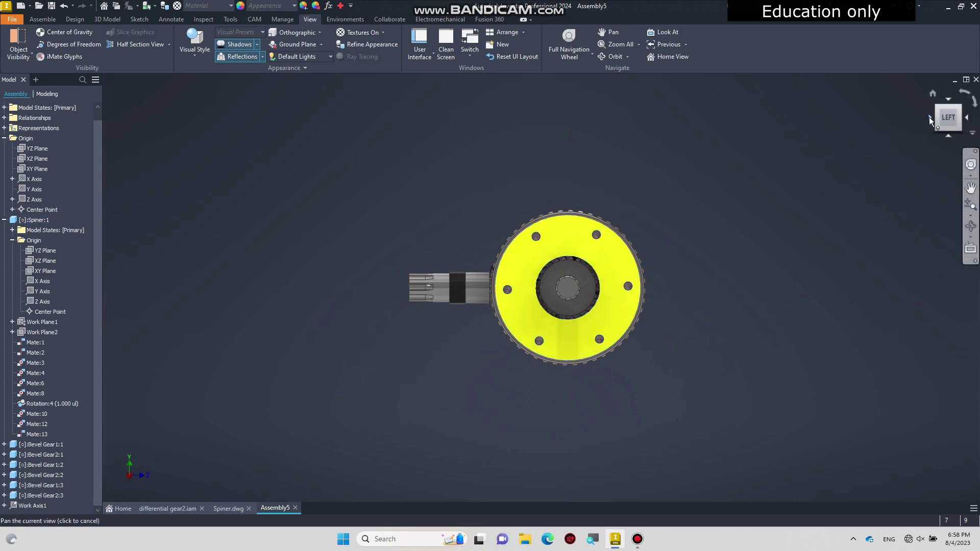
left_click(929, 117)
left_click_drag(641, 343, 622, 334)
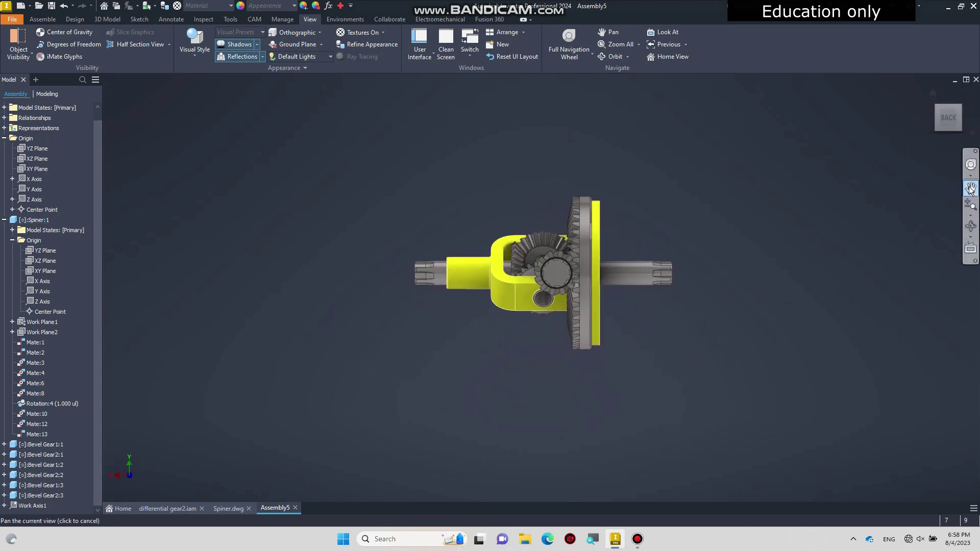
left_click(971, 226)
left_click_drag(585, 275, 556, 282)
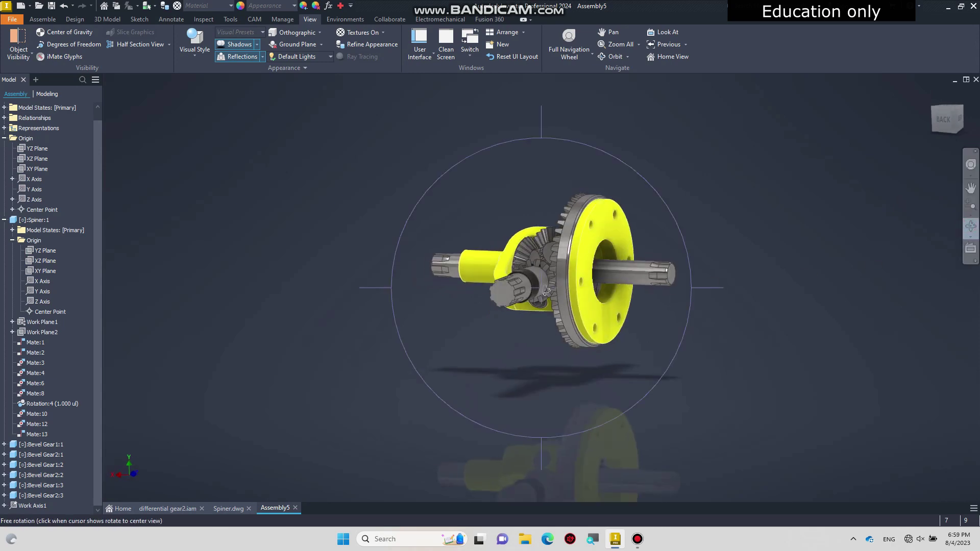
scroll(551, 283, "up", 5)
Turn the pinion about its shaft to fit its teeth between those of the ring gear
right_click(550, 286)
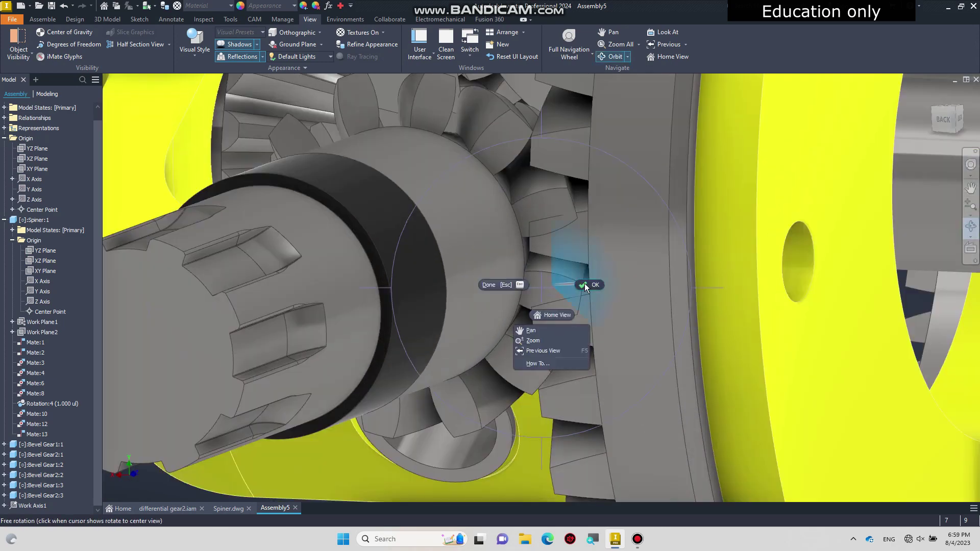
left_click(583, 285)
left_click_drag(550, 288, 525, 281)
scroll(525, 280, "up", 3)
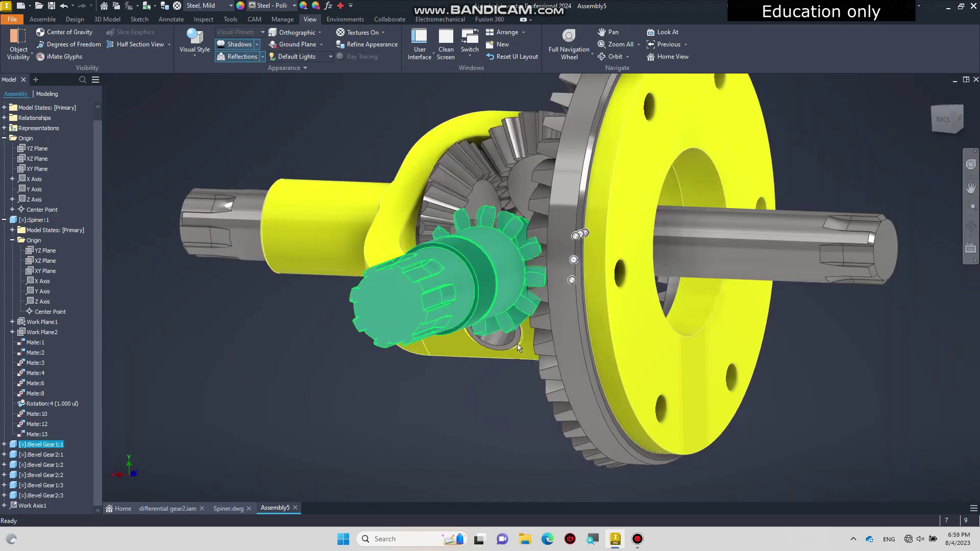
Add a rotation motion constraint between the flange and the pinion shaft with ratio 4 and the reverse solution
left_click(485, 427)
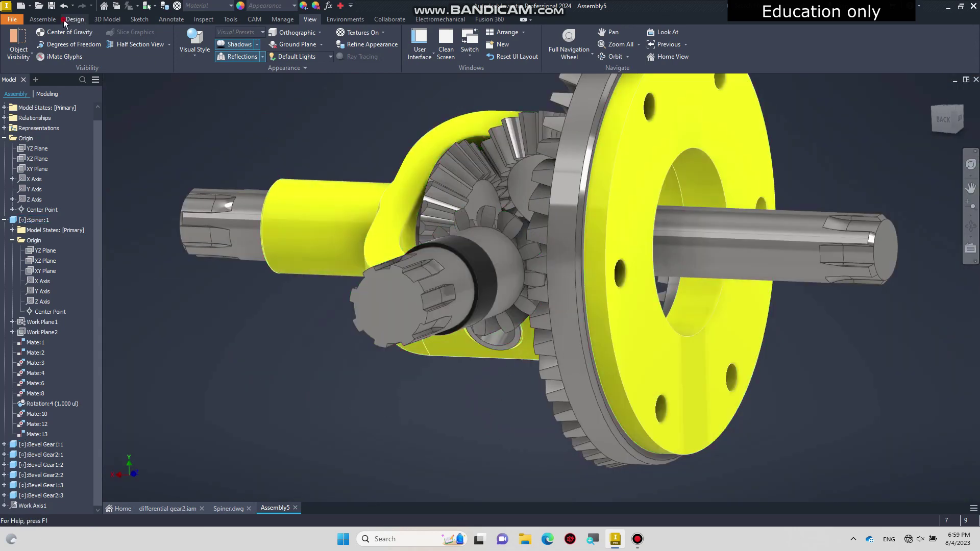
left_click(66, 19)
left_click(42, 19)
left_click(132, 41)
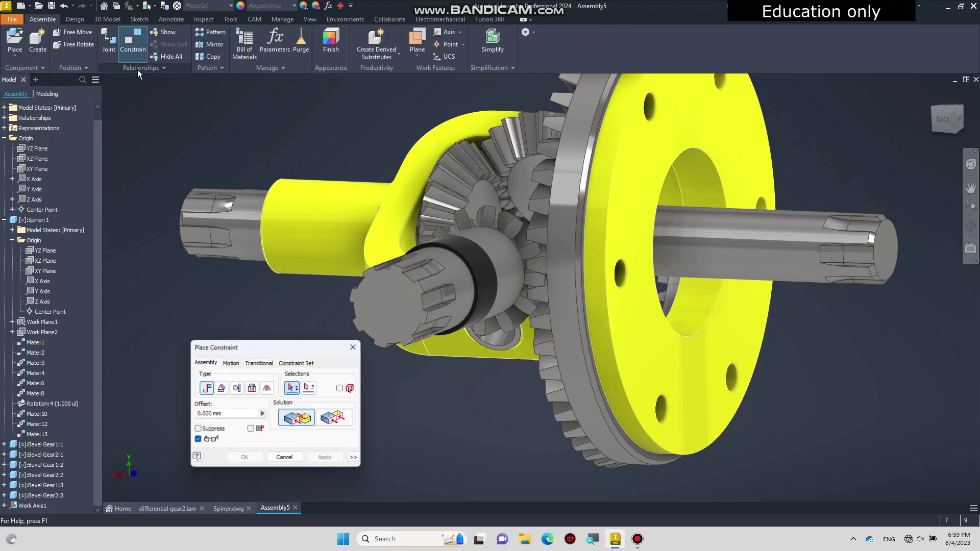
left_click(231, 363)
left_click_drag(227, 414, 185, 415)
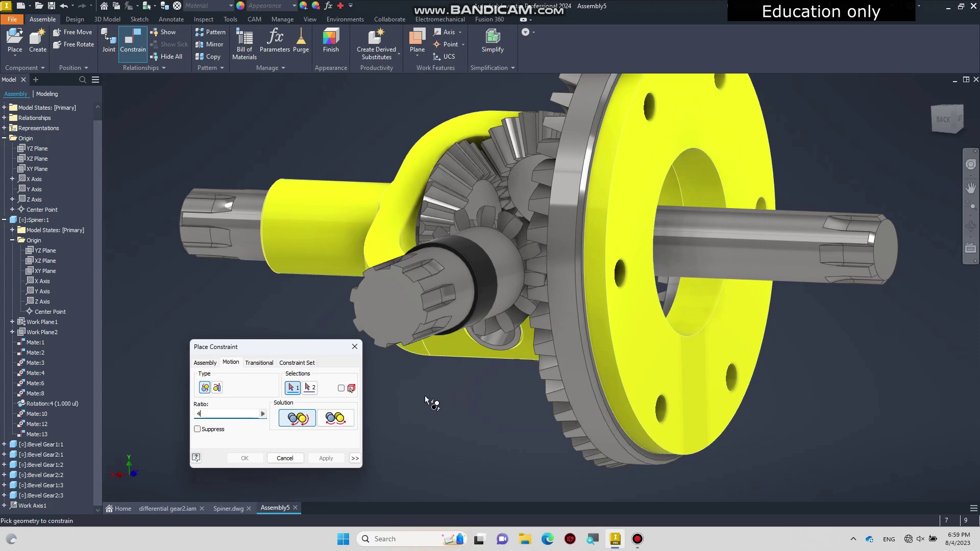
left_click(335, 418)
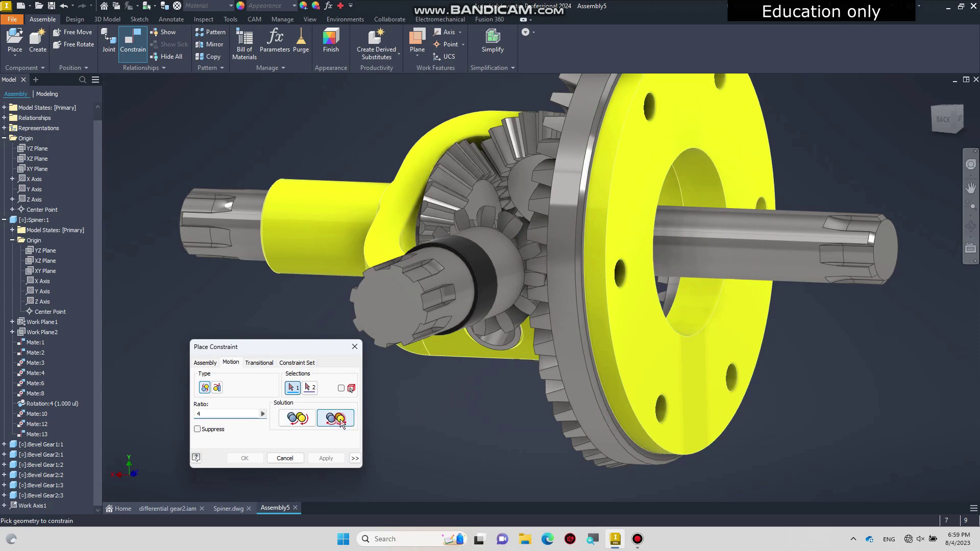
left_click(627, 227)
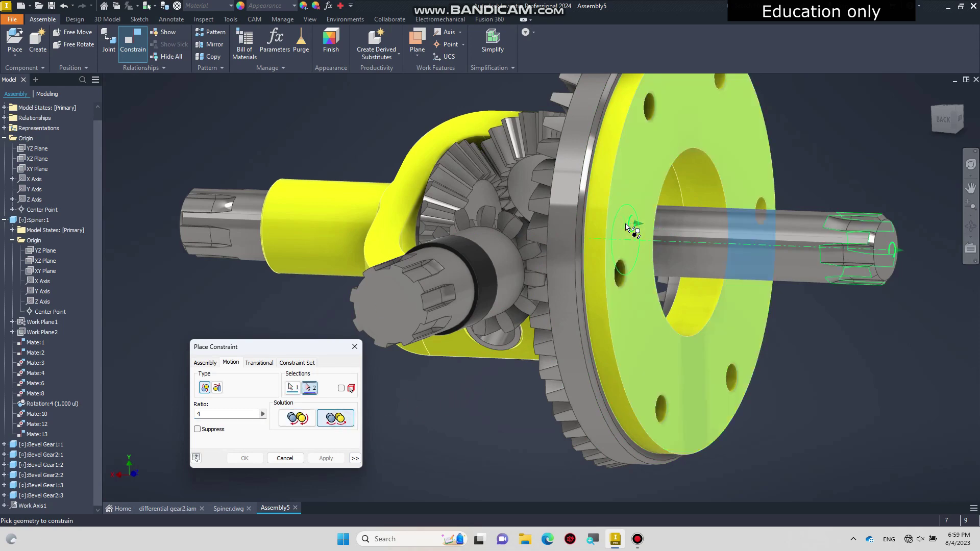
left_click(395, 310)
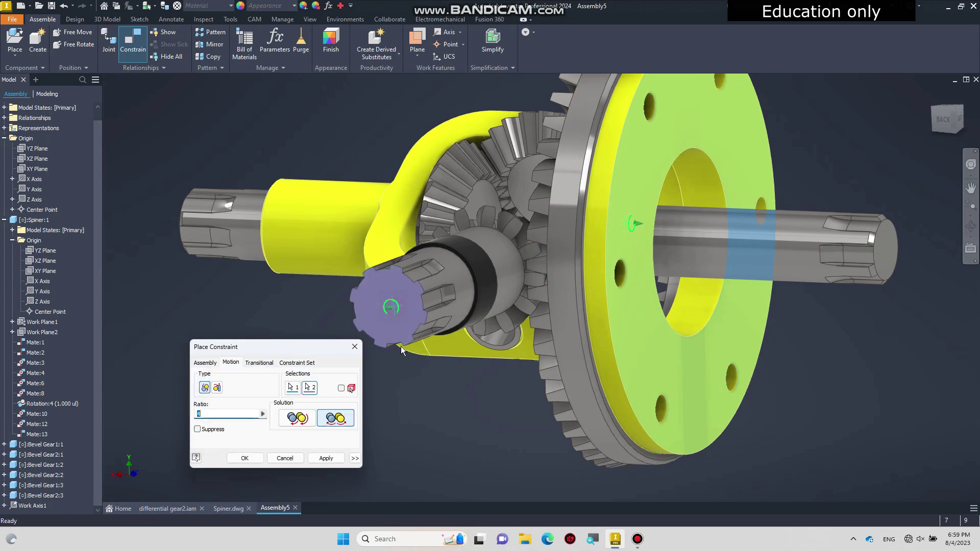
left_click(247, 458)
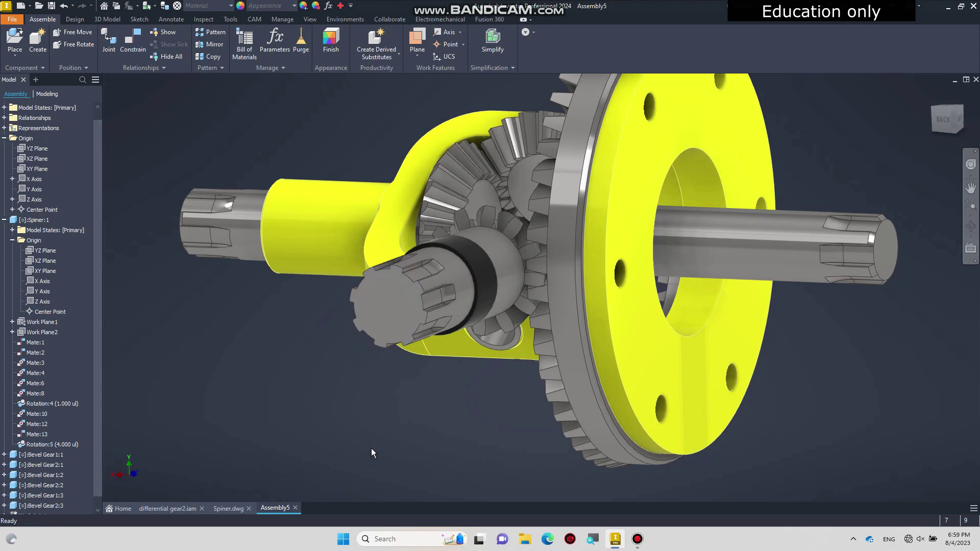
Rotate the Spiner by its flange to check how it drives the pinion
left_click_drag(509, 363, 460, 399)
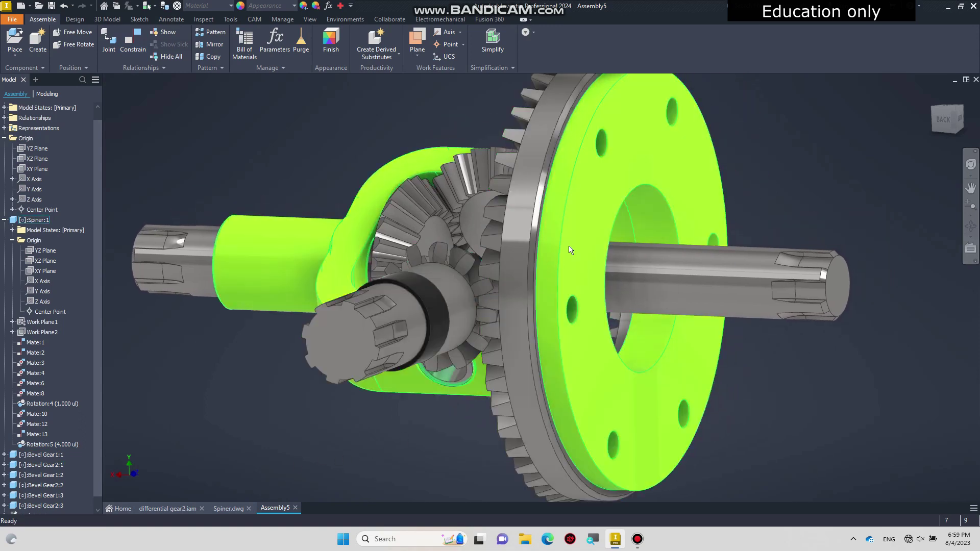
left_click(565, 257)
left_click_drag(565, 256, 566, 380)
scroll(587, 335, "down", 3)
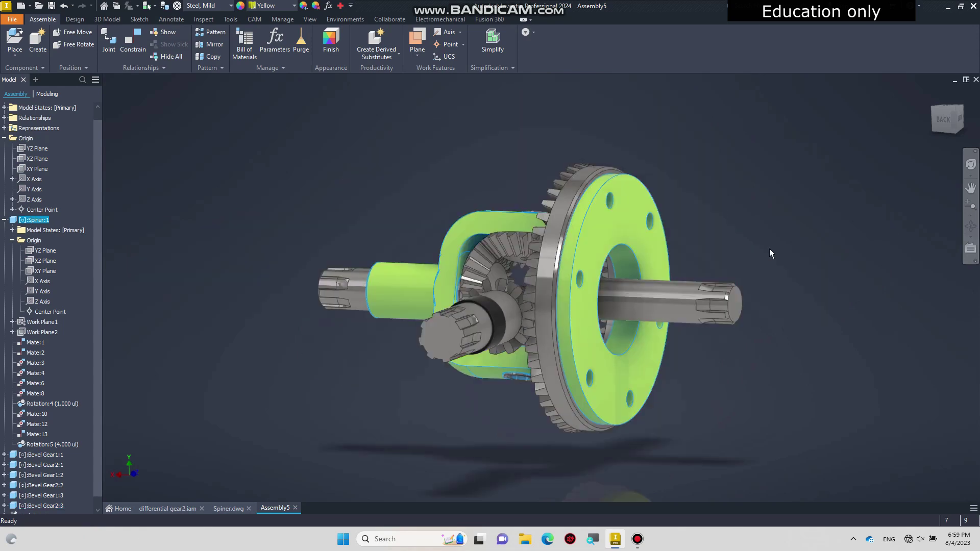
Open the Content Center for placing parts and filter its flanged hex head bolts to the DIN standard
left_click(954, 108)
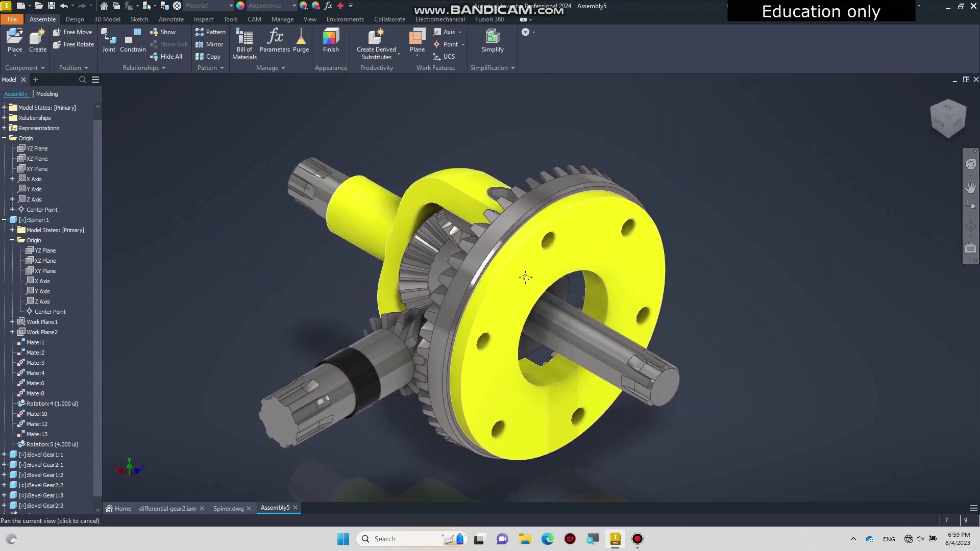
left_click(14, 51)
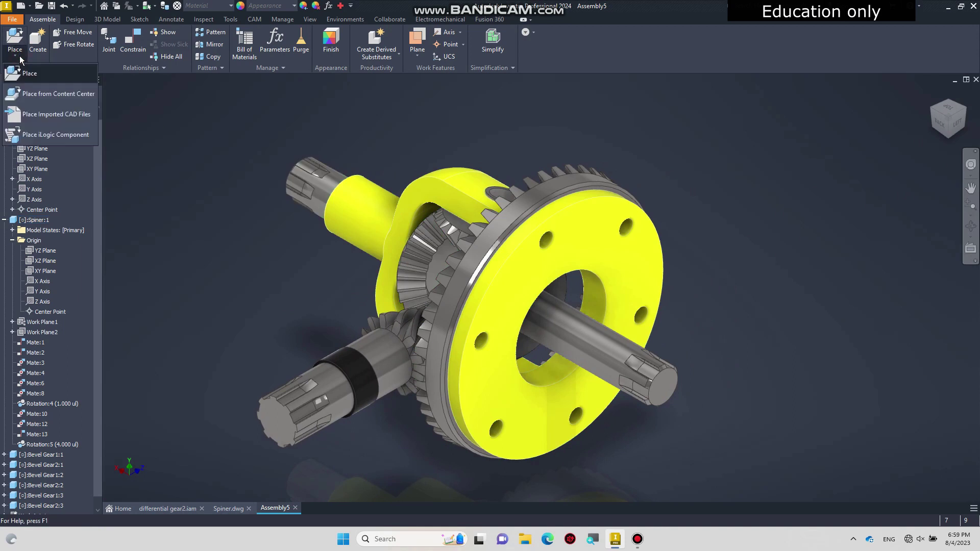
left_click(40, 83)
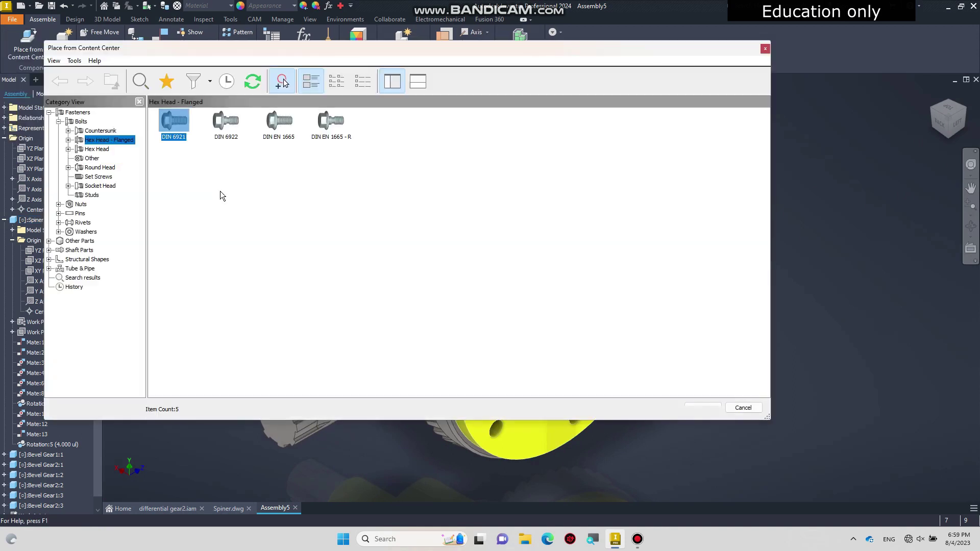
left_click(211, 83)
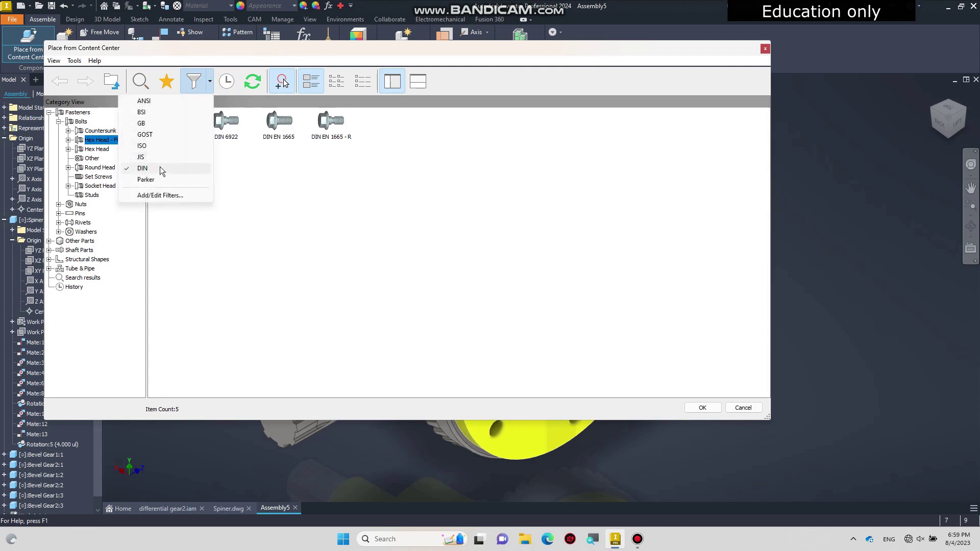
left_click(143, 169)
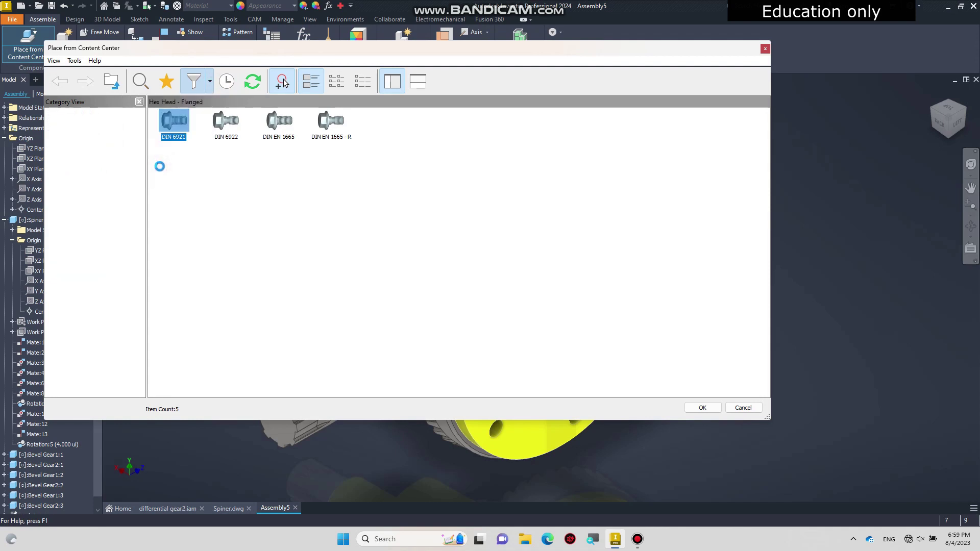
left_click(213, 86)
left_click(155, 168)
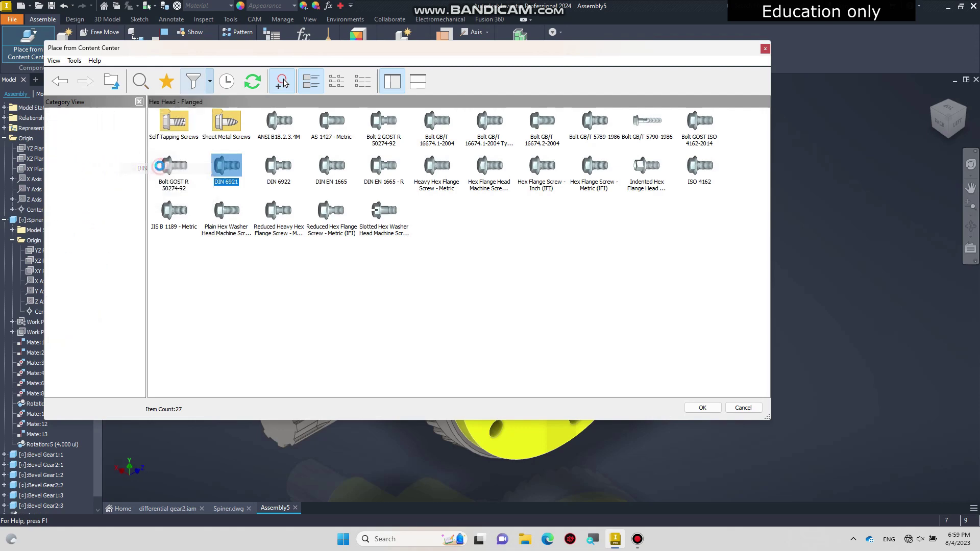
Choose the DIN 6921 flanged bolt with M12 thread, 25 mm nominal length and type A for placement
double_click(181, 122)
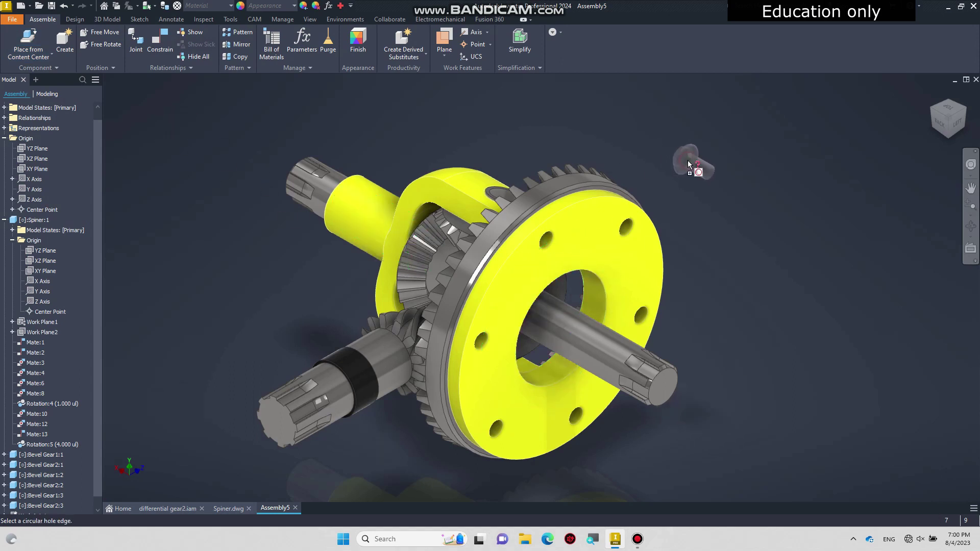
left_click(689, 164)
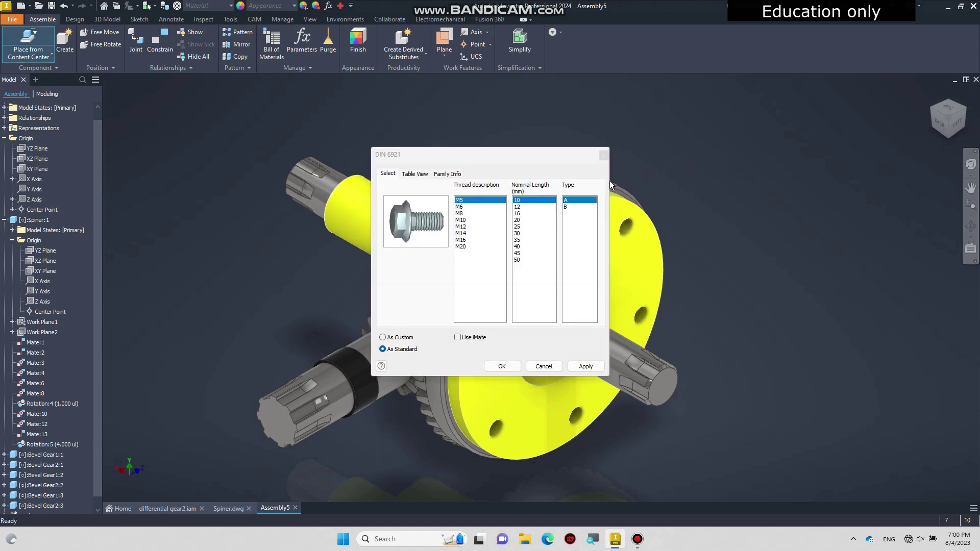
left_click(468, 228)
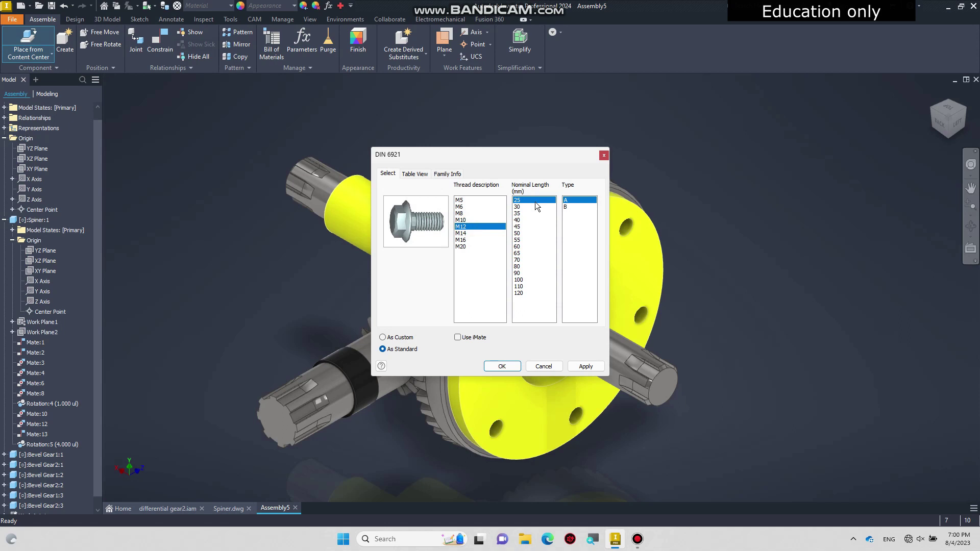
left_click(503, 367)
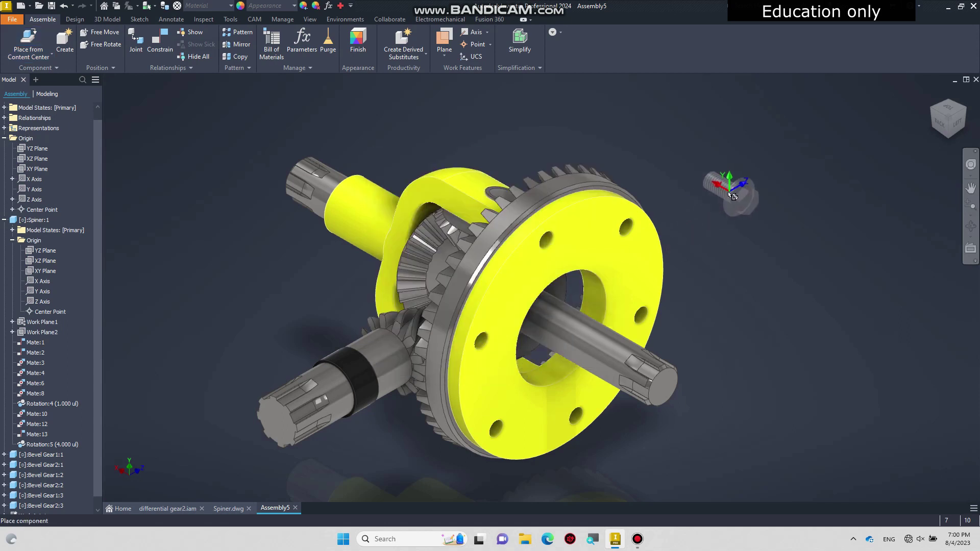
Place six copies of the bolt in free space around the yellow flange and end the placement
left_click(734, 207)
left_click(747, 296)
left_click(727, 424)
left_click(616, 480)
left_click(422, 475)
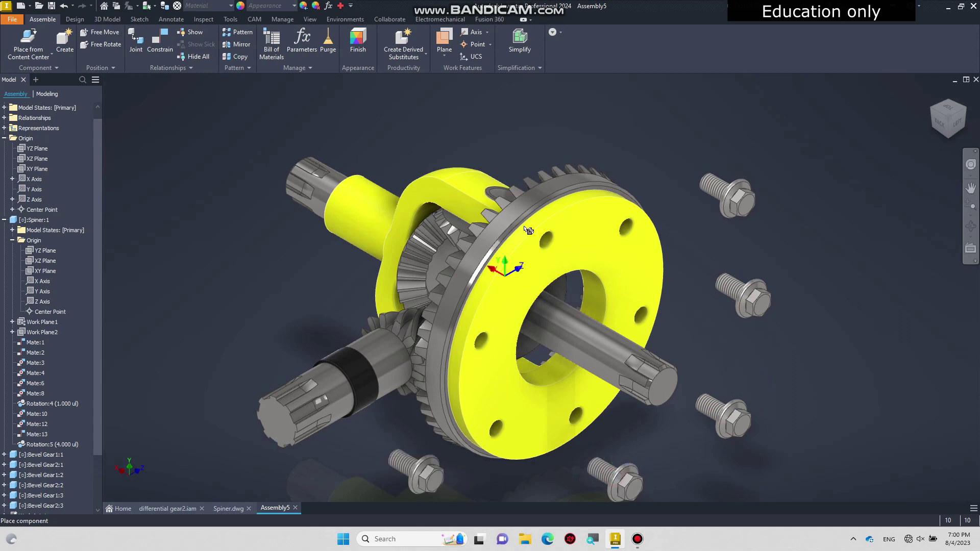
left_click(569, 130)
right_click(569, 130)
left_click(592, 115)
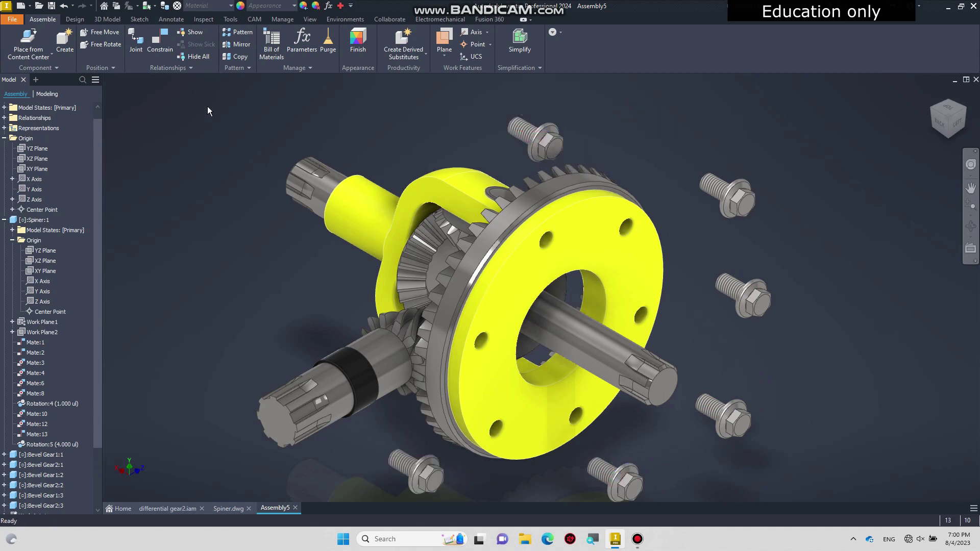
Seat the bolt above the ring gear in the flange's upper-right hole with an Insert constraint at 0 mm offset
left_click(160, 43)
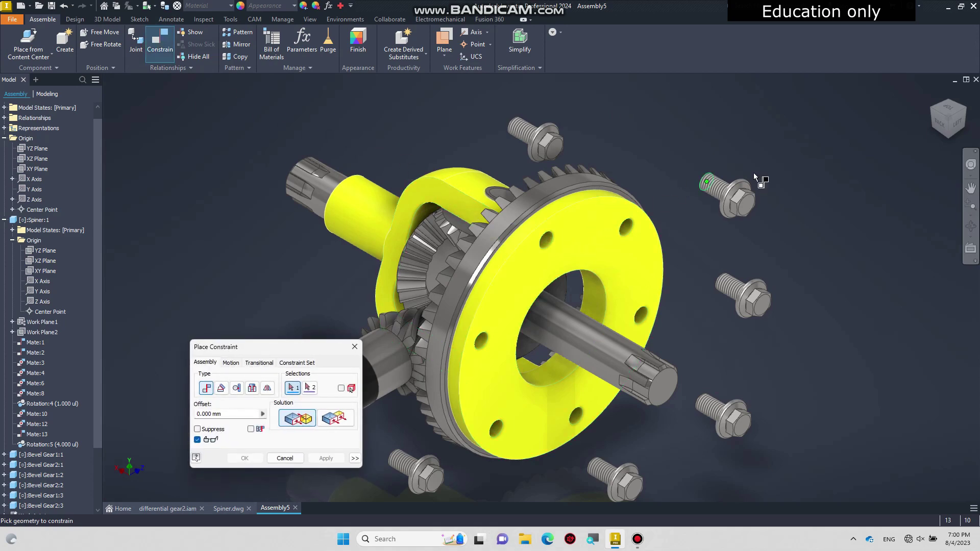
left_click(932, 115)
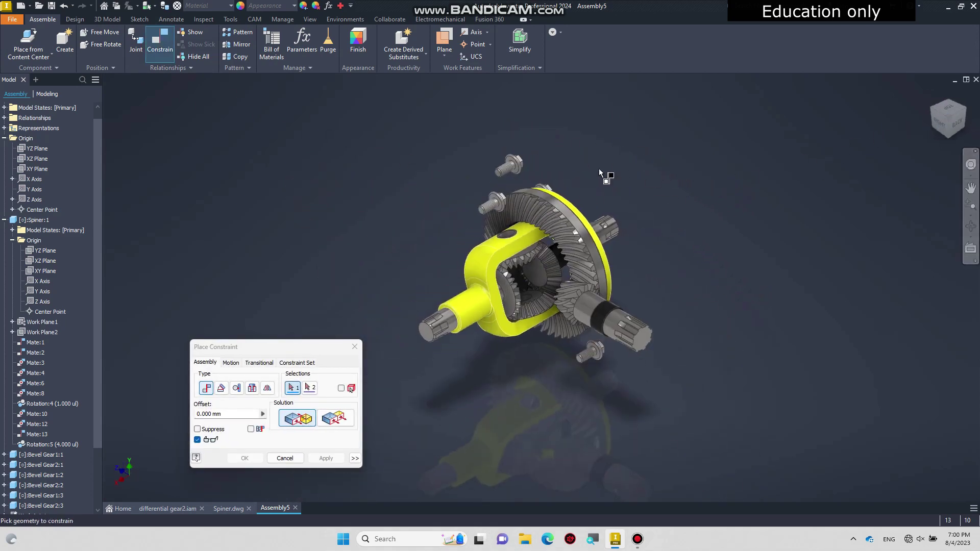
scroll(515, 169, "up", 3)
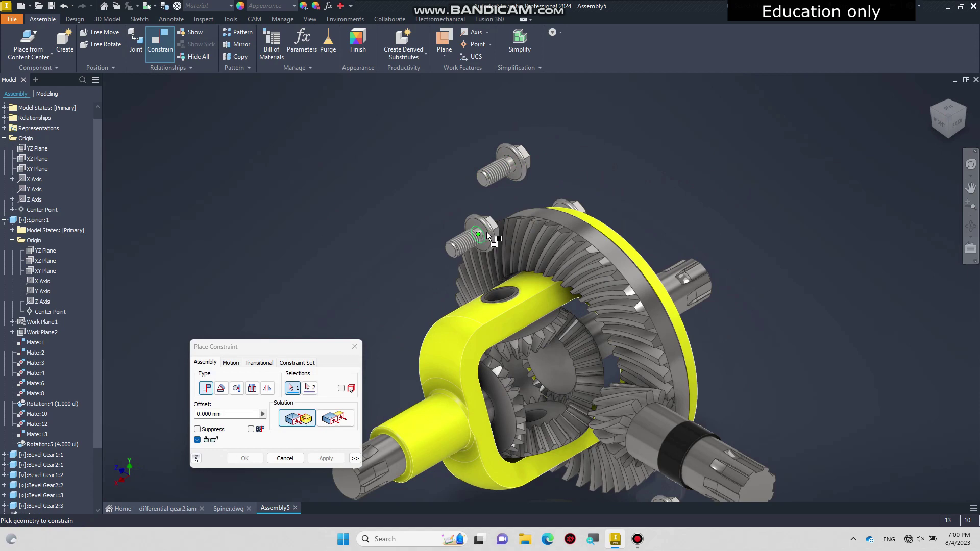
left_click(252, 388)
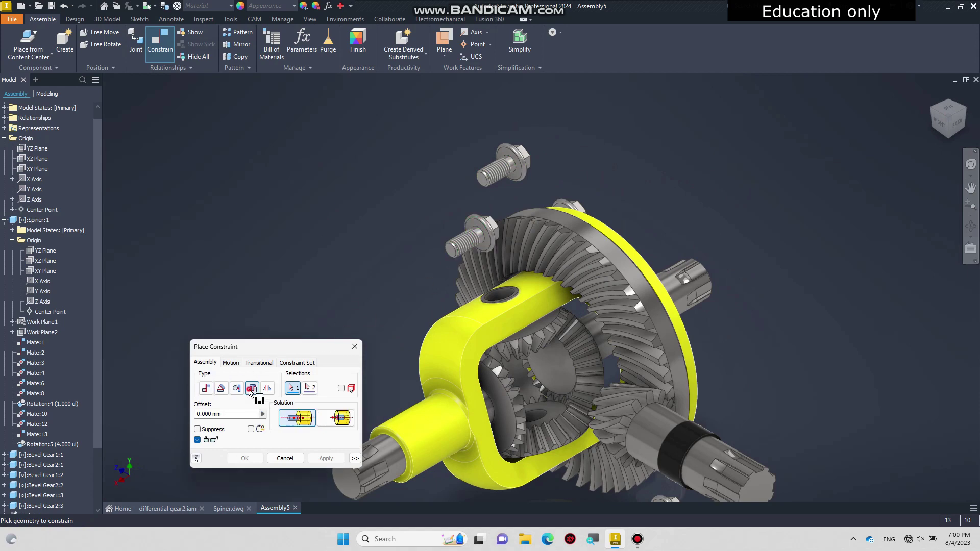
left_click(486, 240)
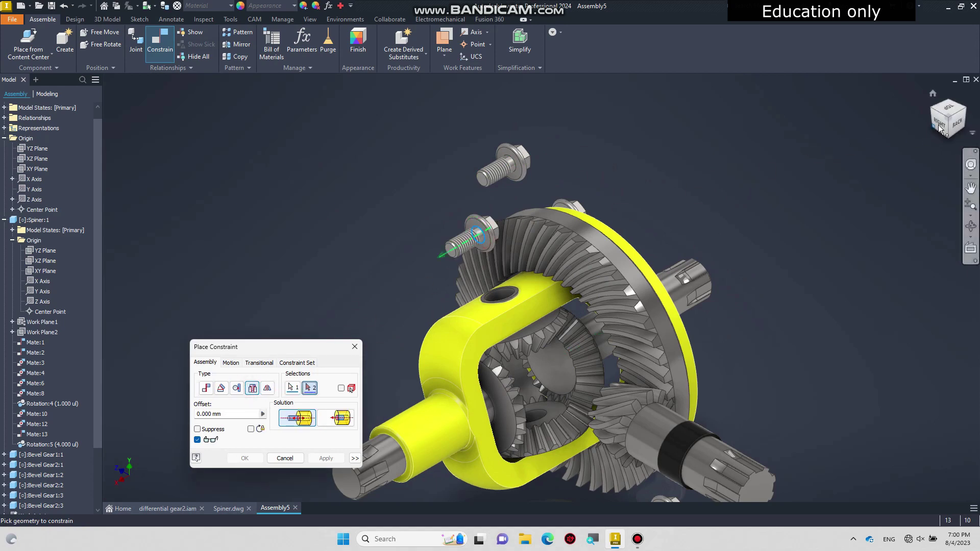
left_click(971, 115)
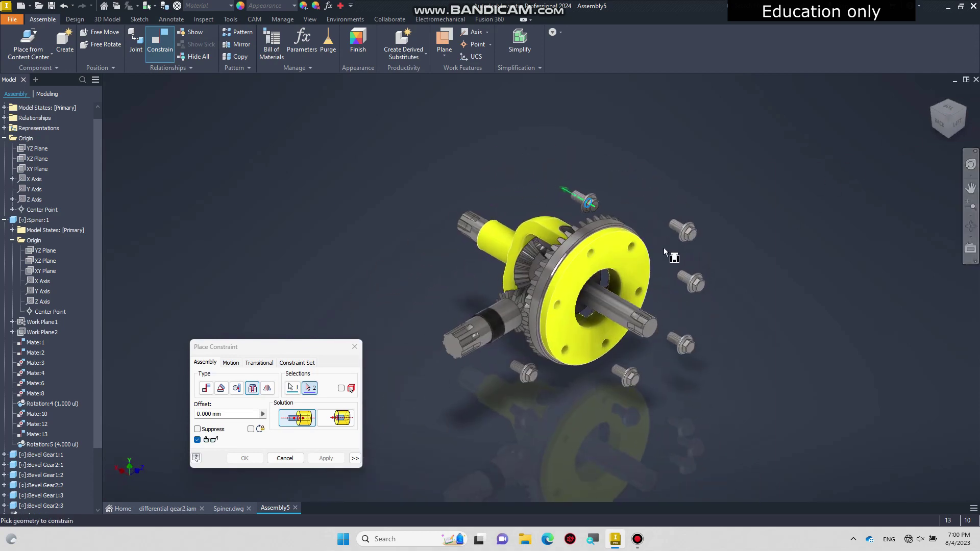
scroll(633, 253, "up", 5)
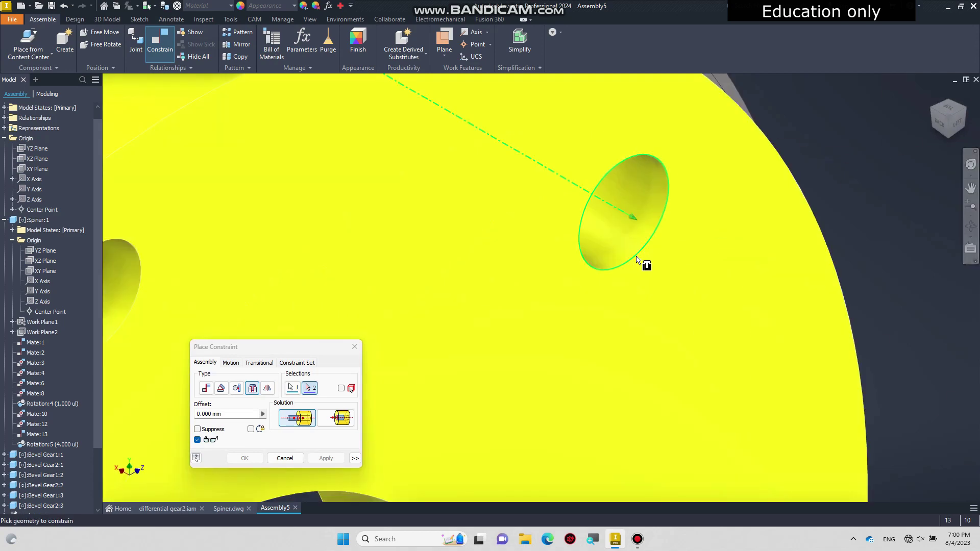
left_click(638, 260)
scroll(640, 262, "down", 3)
left_click(319, 460)
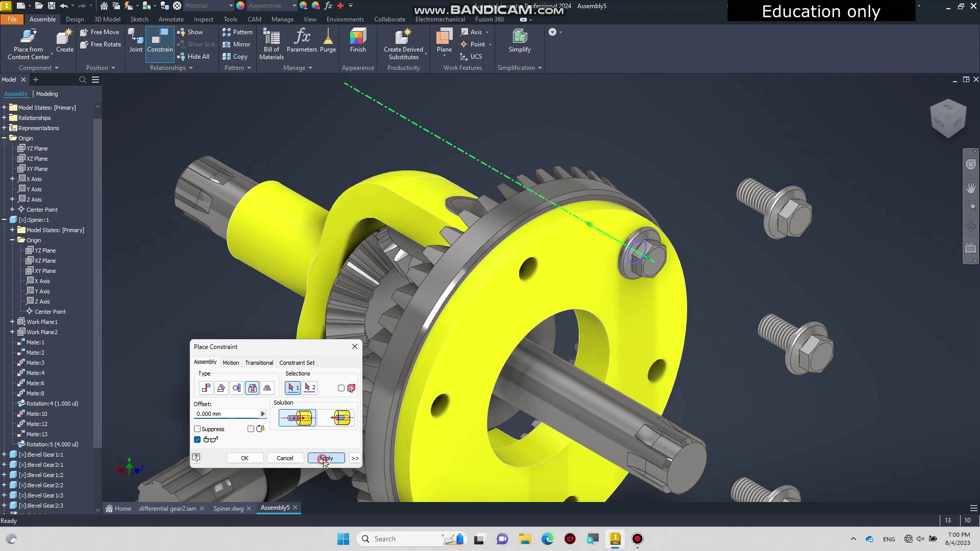
Seat a second bolt in the flange hole directly below the bolted one with an Insert constraint
left_click(928, 108)
scroll(498, 165, "up", 5)
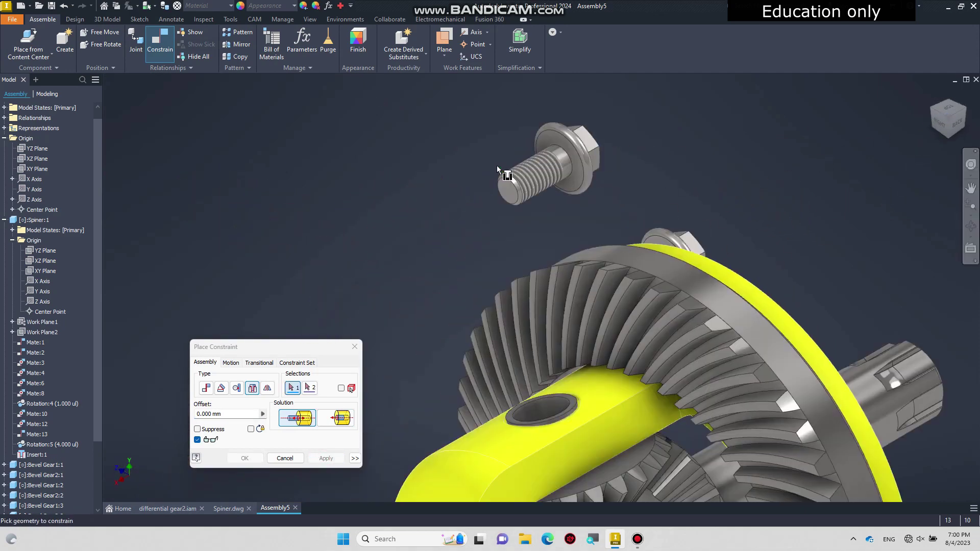
left_click(569, 146)
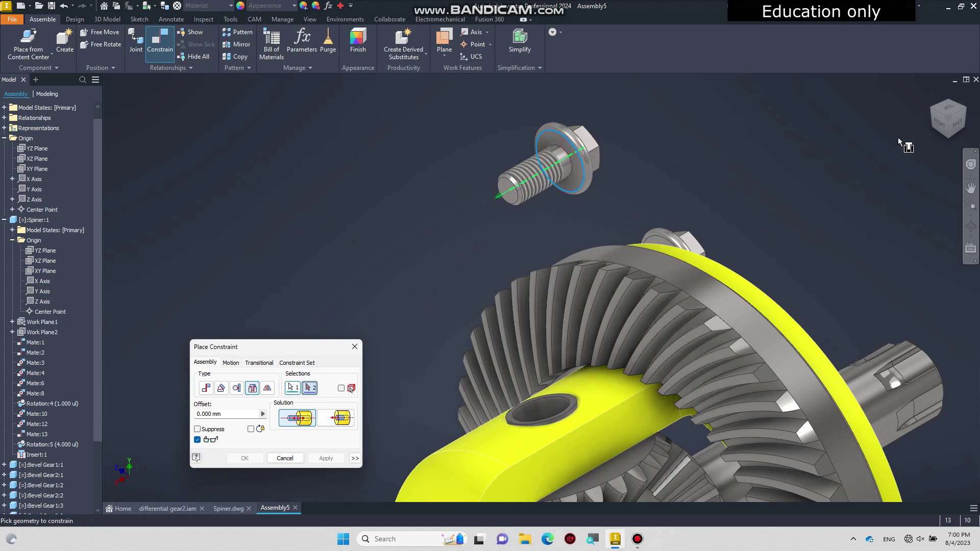
left_click_drag(964, 114, 969, 111)
left_click(968, 111)
scroll(661, 250, "up", 3)
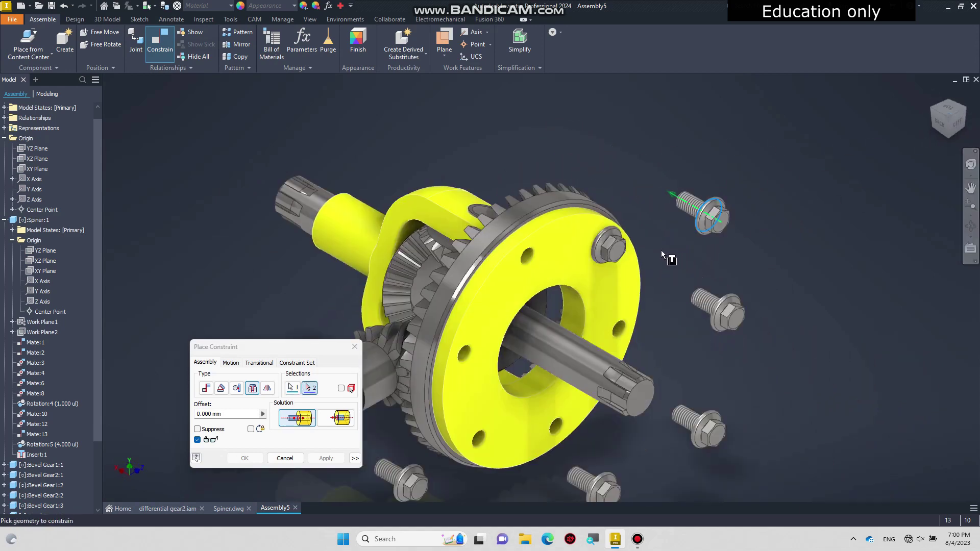
left_click(623, 327)
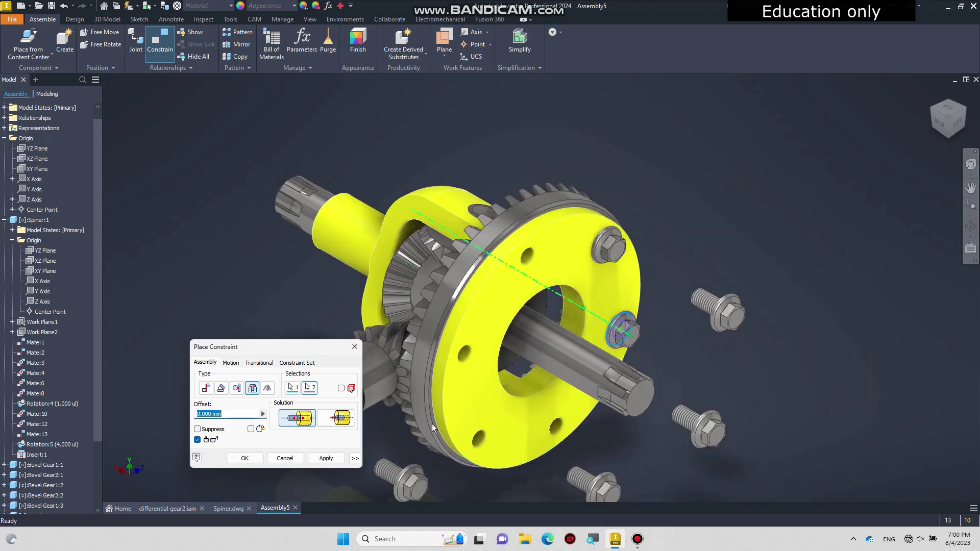
left_click(329, 462)
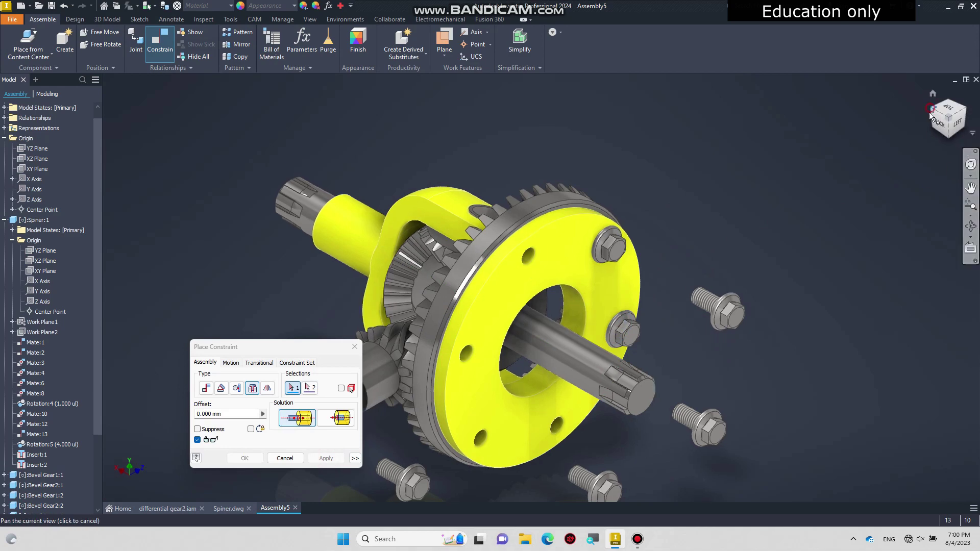
Seat a third bolt in the next flange hole clockwise from the two bolted ones with an Insert constraint at 0 mm offset
left_click(931, 109)
scroll(596, 373, "up", 5)
left_click(602, 257)
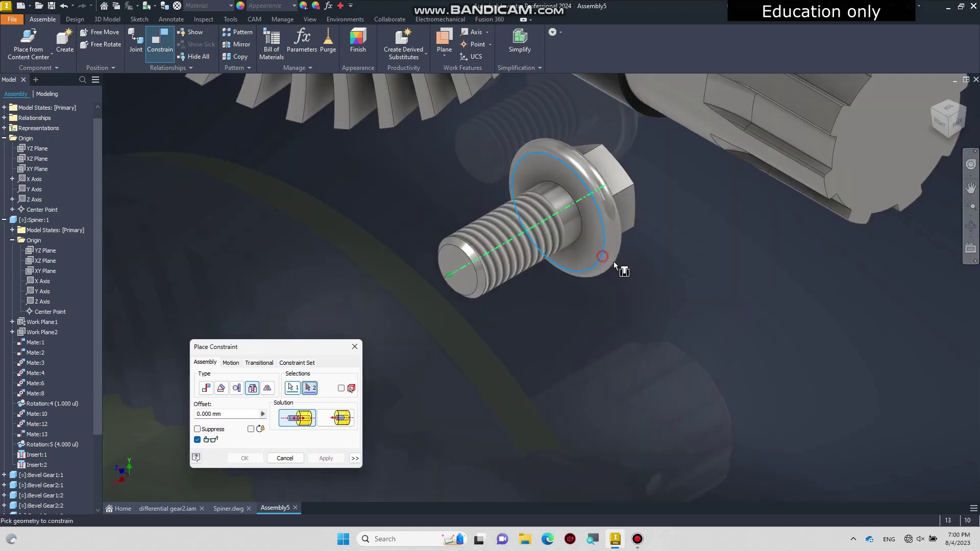
left_click(966, 112)
left_click(967, 112)
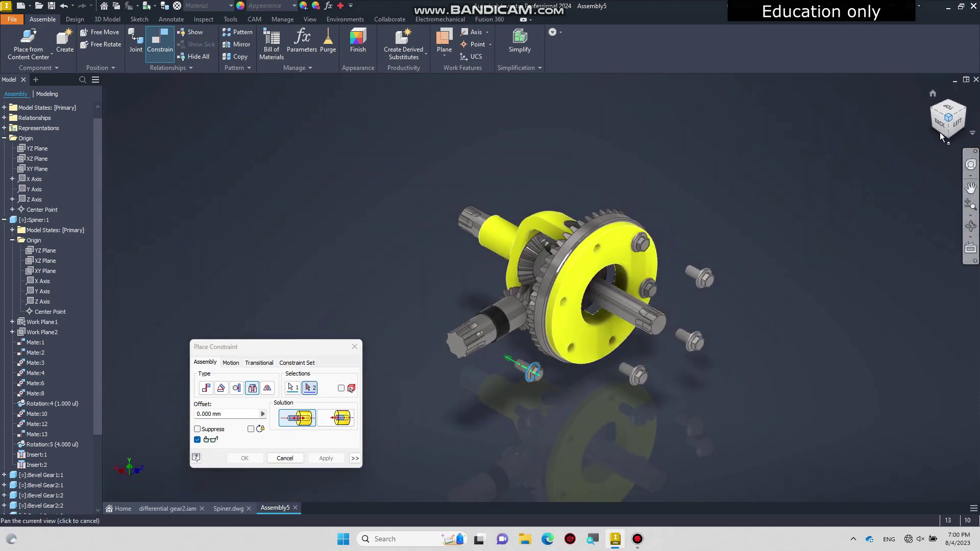
left_click(617, 342)
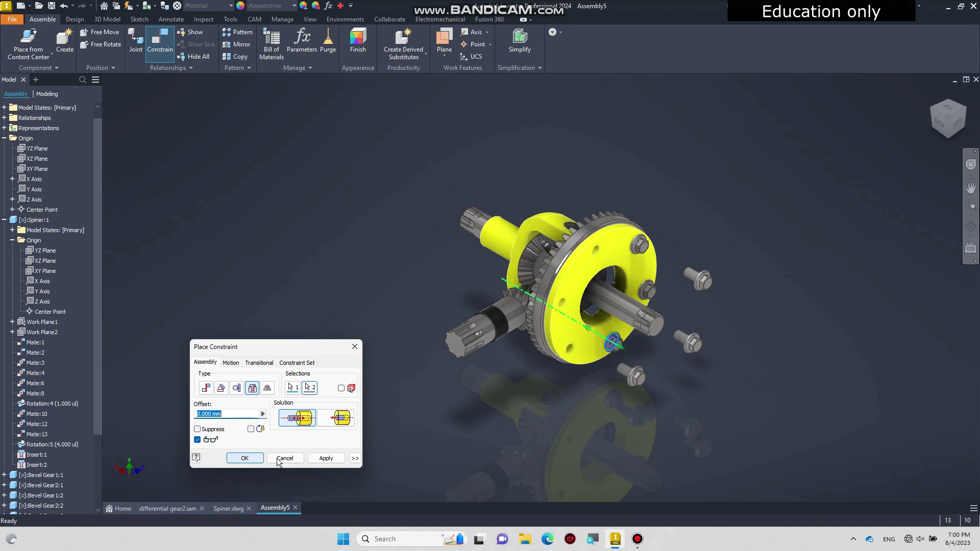
left_click(326, 458)
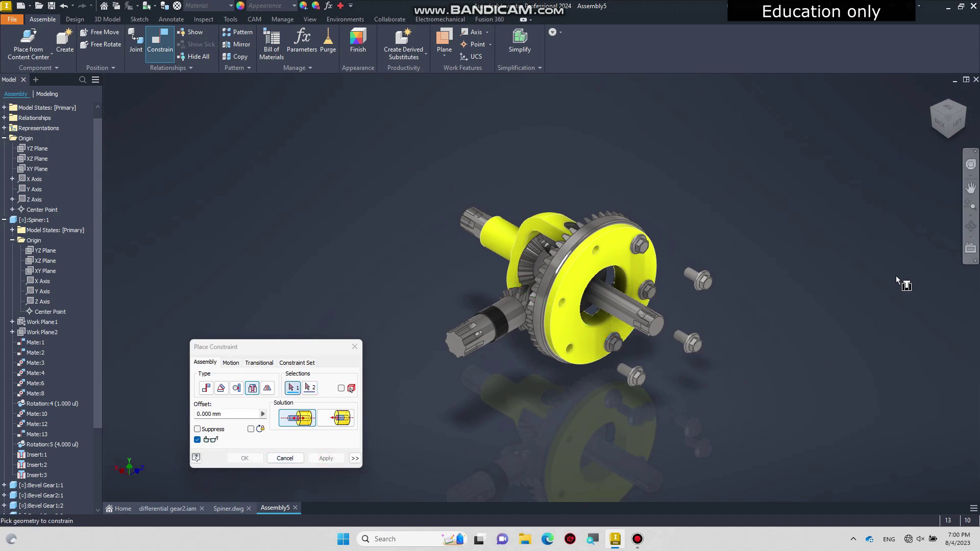
Seat a fourth bolt in the next flange hole clockwise from the third bolt with an Insert constraint at 0 mm offset
left_click(933, 112)
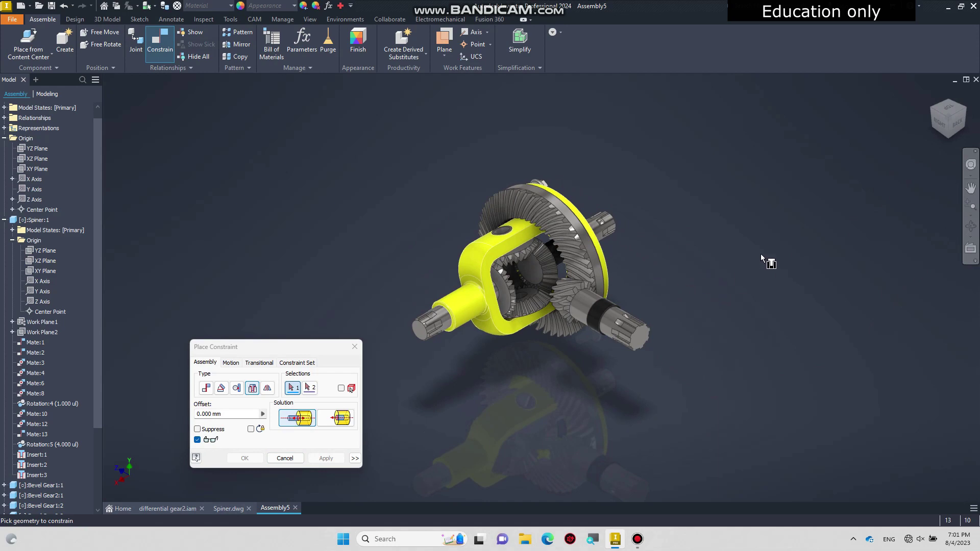
left_click(971, 226)
left_click_drag(608, 271, 630, 284)
scroll(630, 284, "down", 3)
scroll(630, 284, "down", 5)
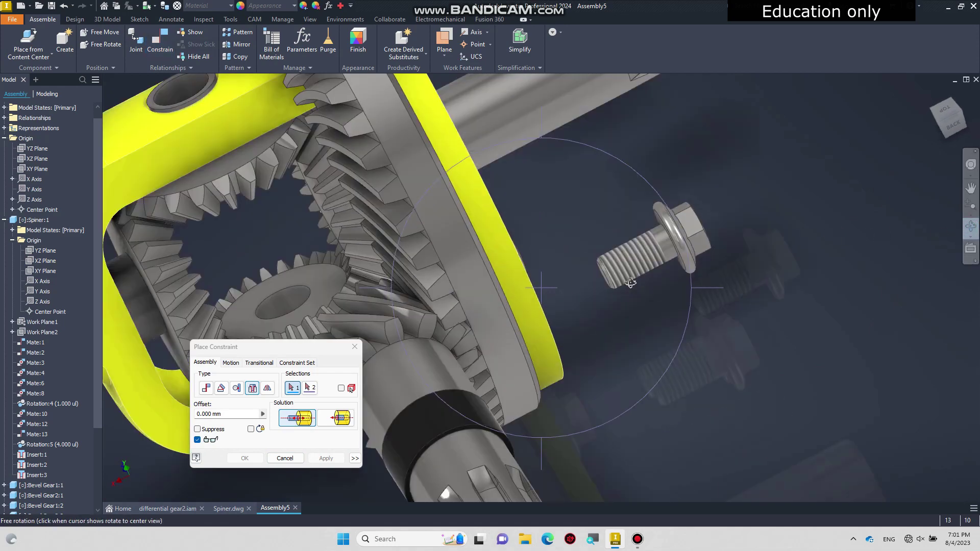
right_click(631, 285)
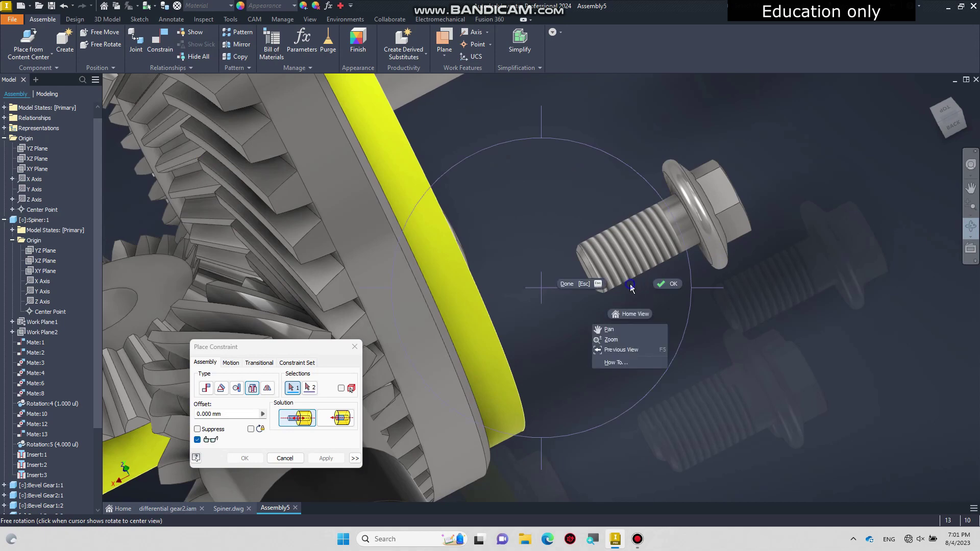
left_click(663, 284)
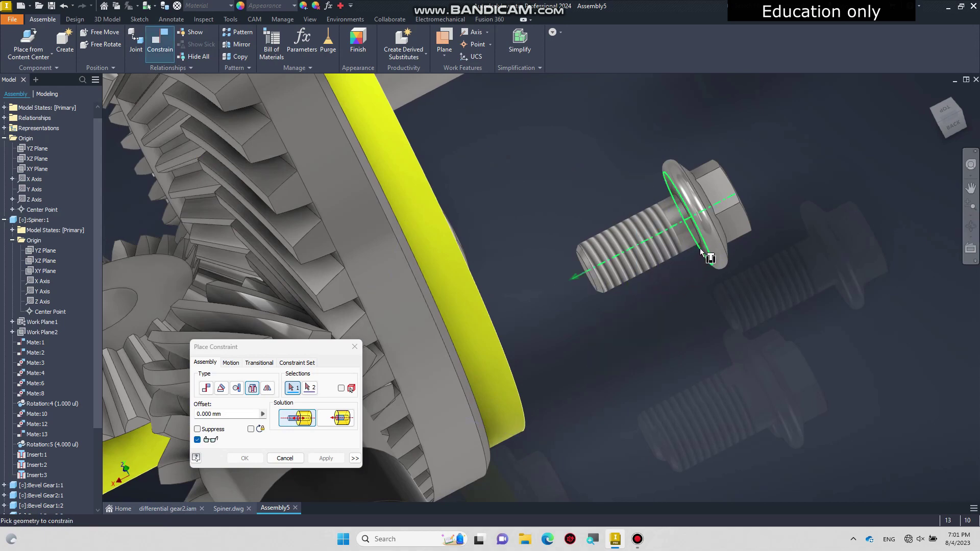
left_click(701, 250)
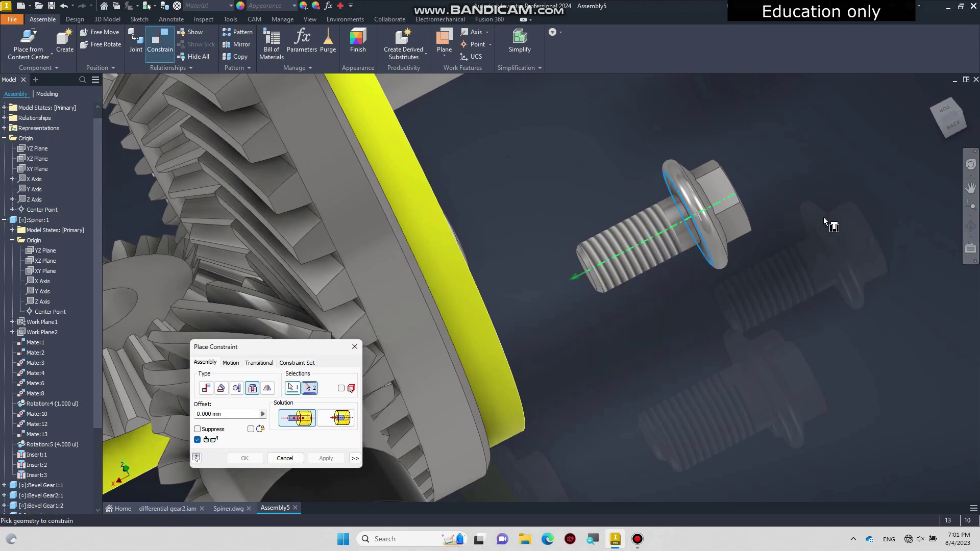
left_click(971, 226)
left_click_drag(499, 267, 463, 282)
right_click(473, 282)
left_click(498, 281)
left_click(574, 313)
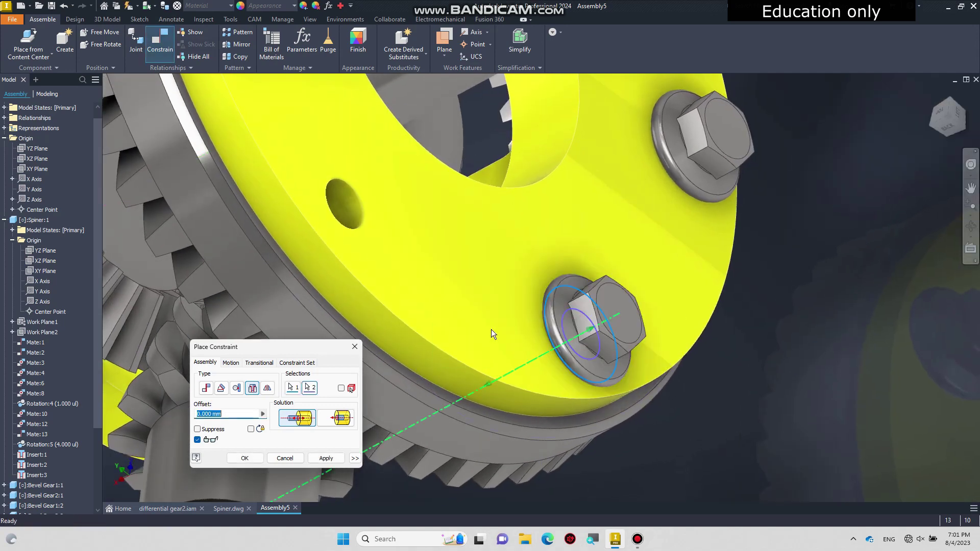
left_click(325, 457)
Seat a fifth bolt in the flange hole clockwise from the fourth bolt, using an Insert constraint at 0 mm offset
key("F6")
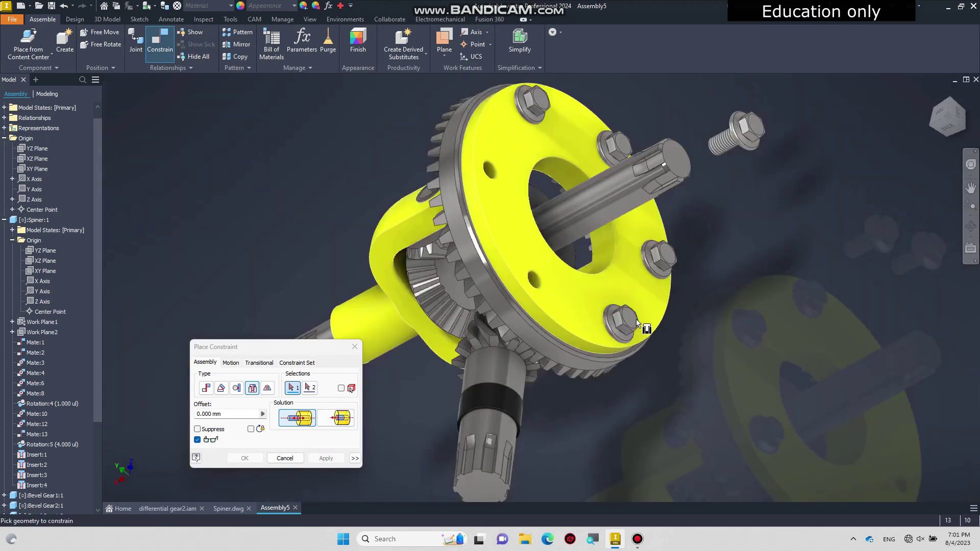
left_click(971, 226)
left_click_drag(741, 182, 708, 161)
right_click(659, 276)
left_click(613, 318)
left_click(627, 276)
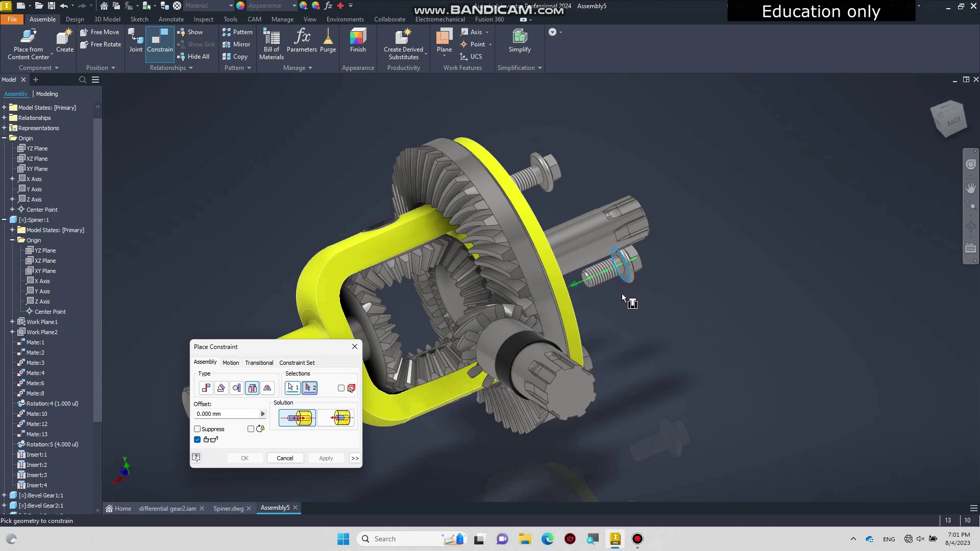
left_click(971, 227)
left_click_drag(638, 230, 519, 296)
right_click(531, 283)
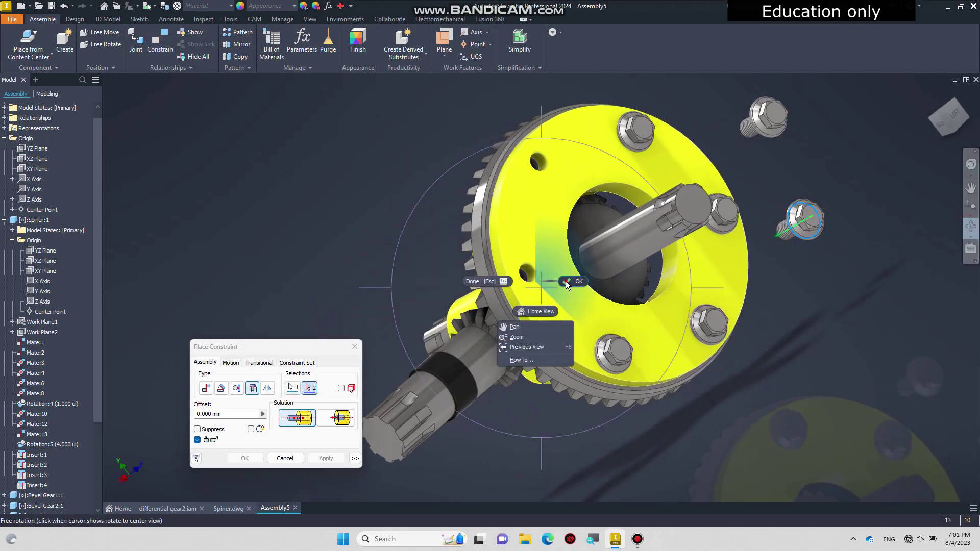
left_click(566, 281)
left_click(528, 267)
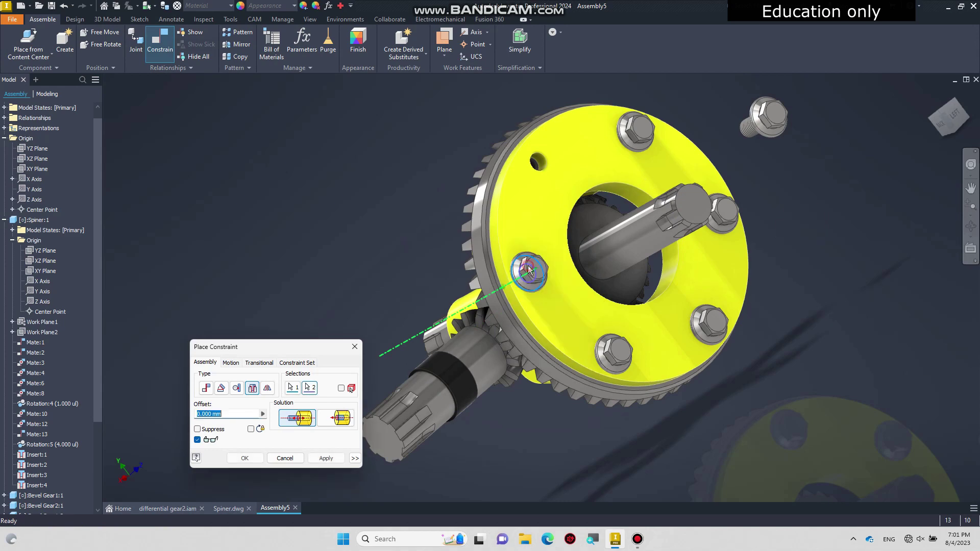
left_click(326, 458)
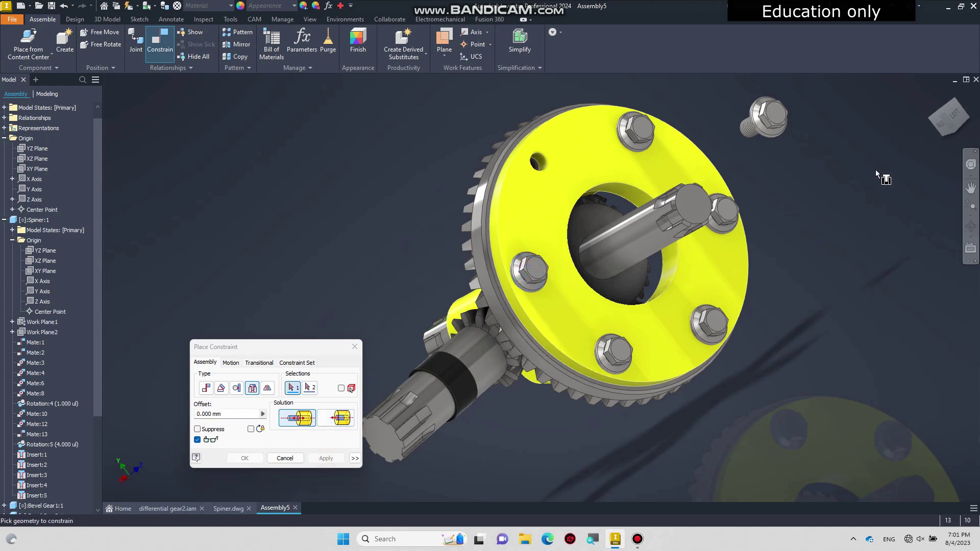
Seat the sixth bolt in the last open flange hole with an Insert constraint and finish placing constraints
left_click(970, 227)
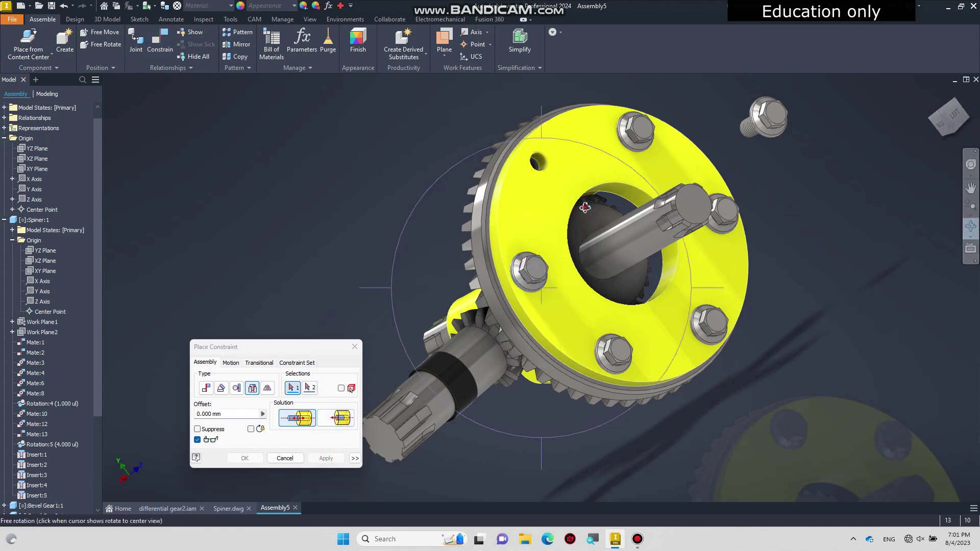
left_click_drag(585, 208, 597, 187)
right_click(559, 184)
left_click(549, 187)
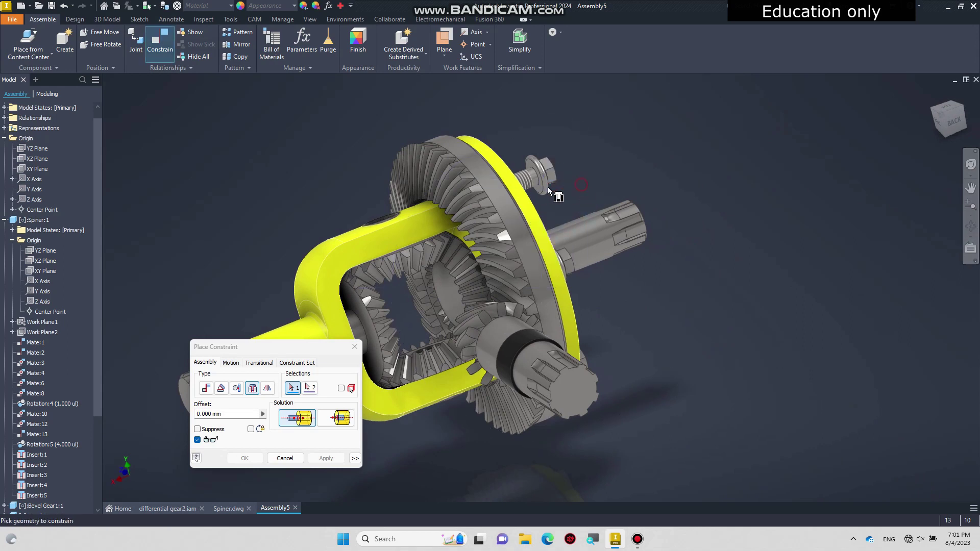
left_click(537, 183)
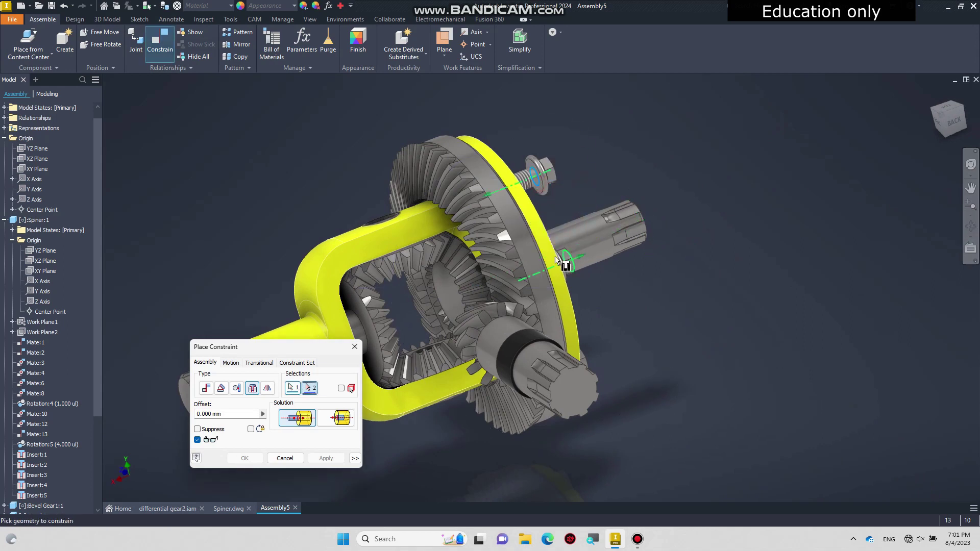
left_click(970, 225)
left_click_drag(550, 246, 453, 282)
left_click_drag(580, 170, 541, 164)
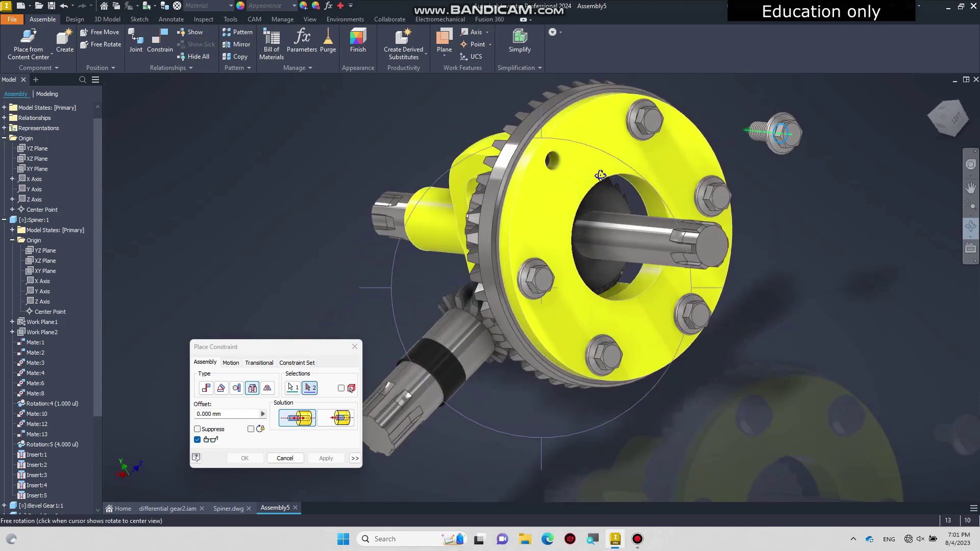
right_click(541, 164)
left_click(568, 165)
left_click(567, 163)
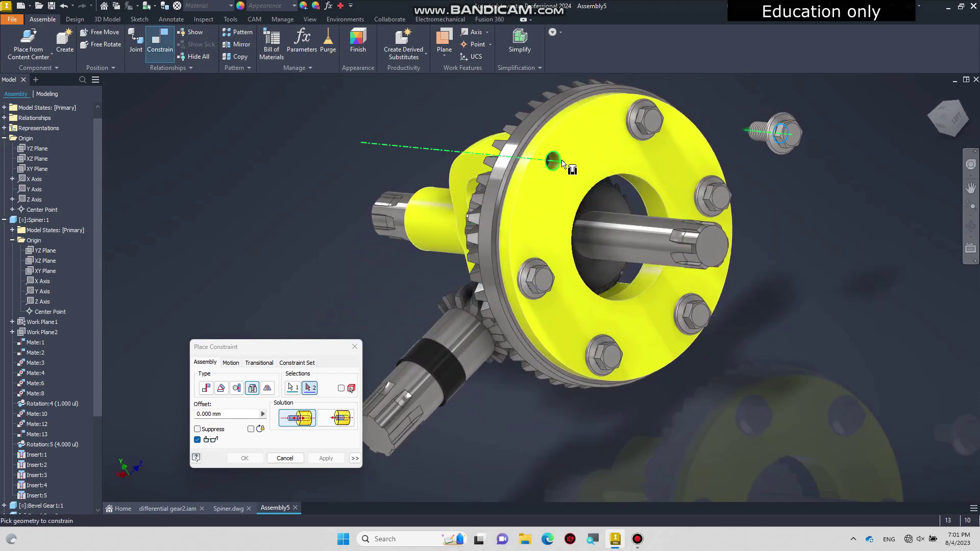
left_click(245, 458)
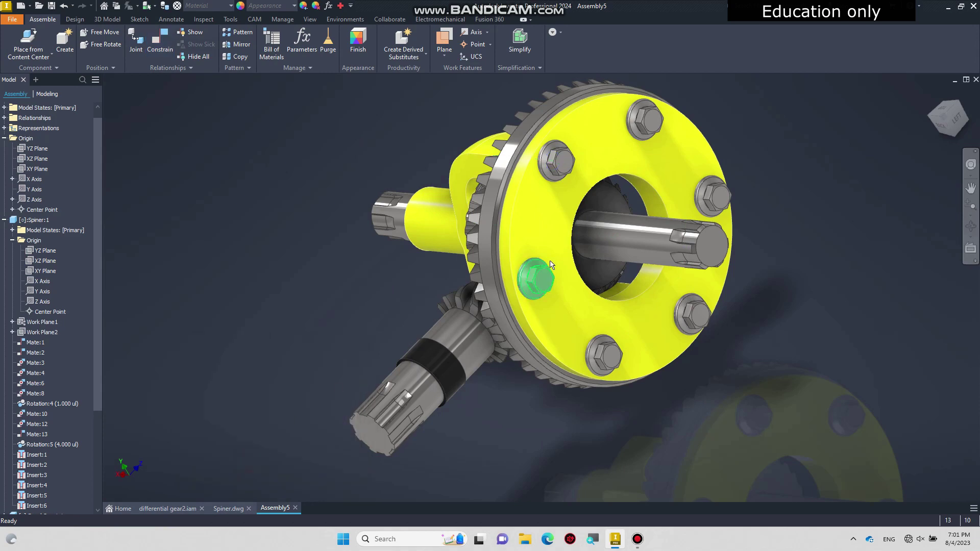
Rotate the yellow flange to check the motion of the bolts and gears, and examine the assembly from several sides
left_click_drag(529, 219, 592, 294)
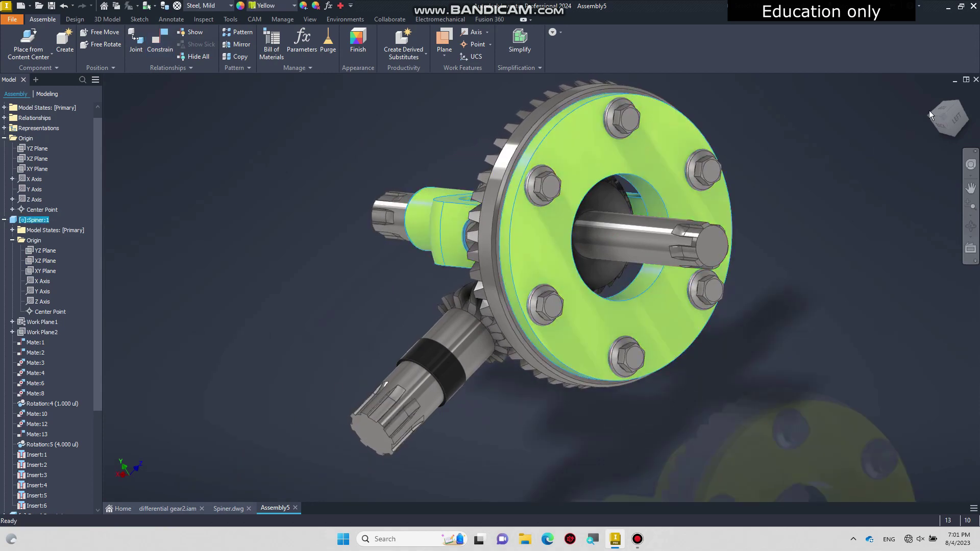
left_click(937, 97)
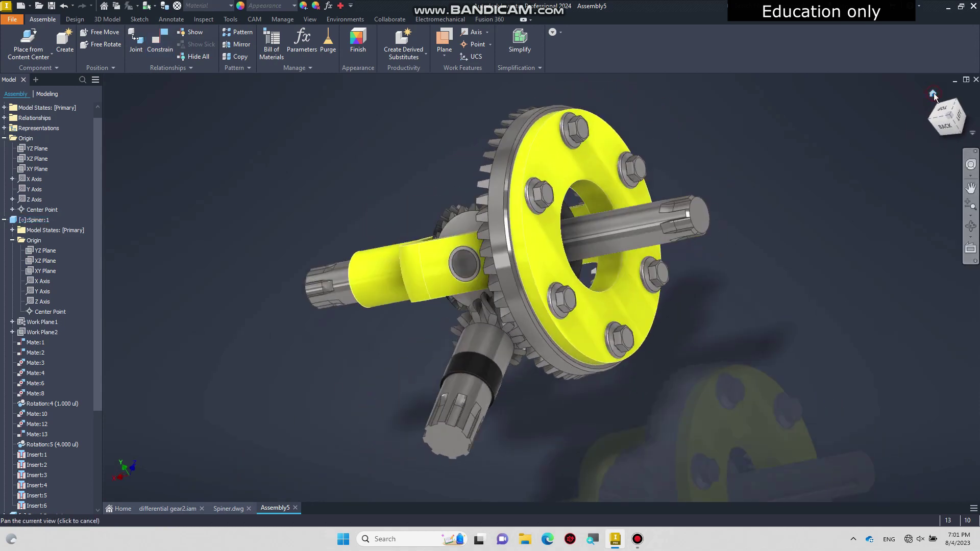
left_click_drag(559, 276, 582, 273)
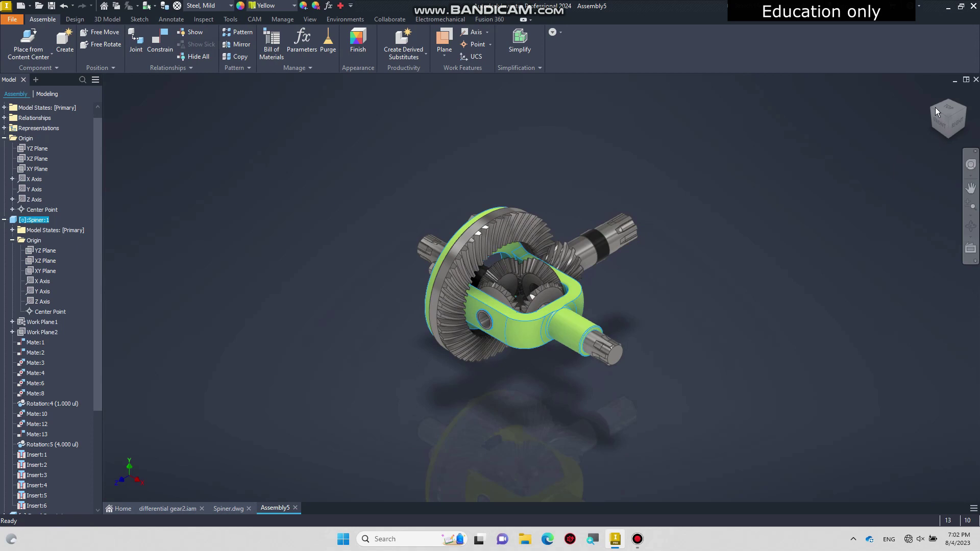
key("Escape")
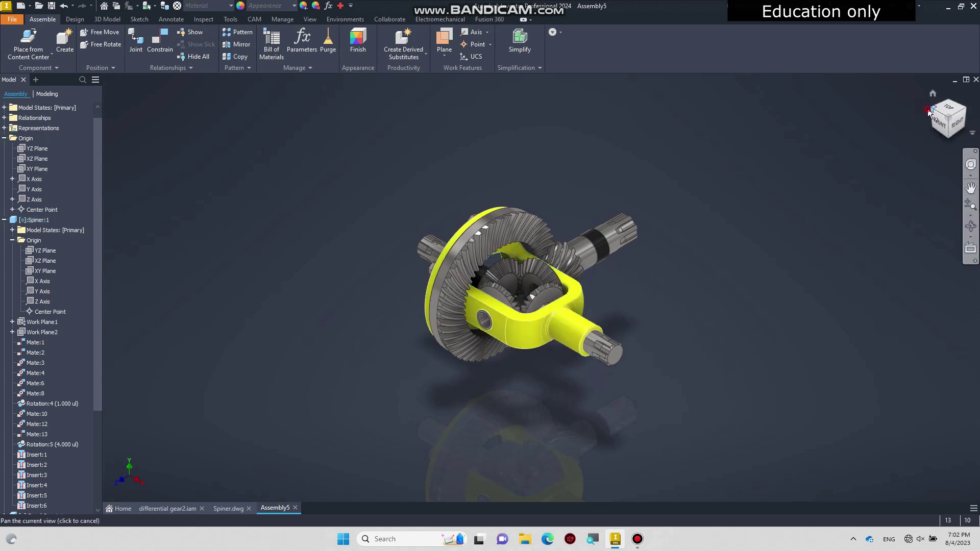
left_click(928, 110)
mouse_move(553, 267)
left_mouse_down()
mouse_move(586, 333)
mouse_move(589, 366)
mouse_move(544, 273)
left_mouse_up()
left_click(608, 335)
scroll(592, 316, "up", 4)
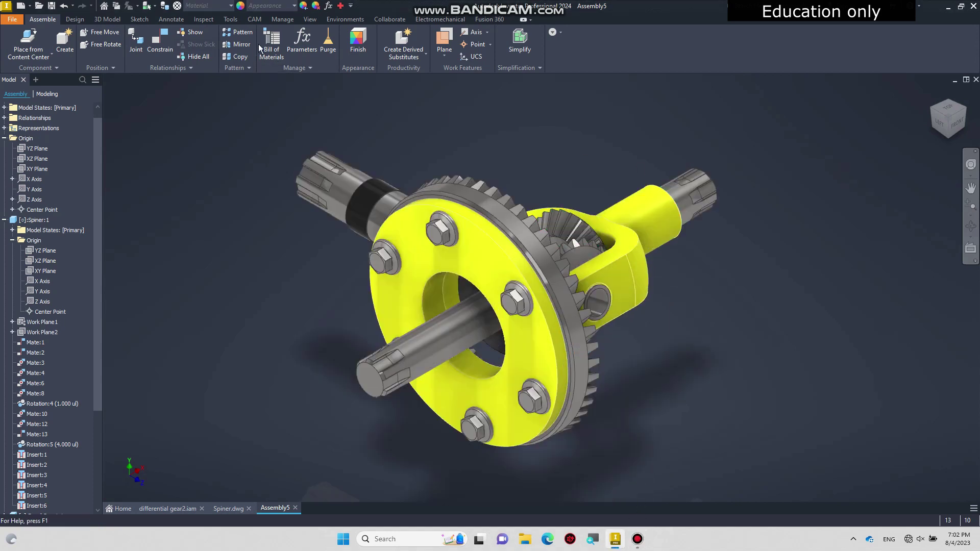
Turn on the visibility of all work features in the assembly
left_click(310, 19)
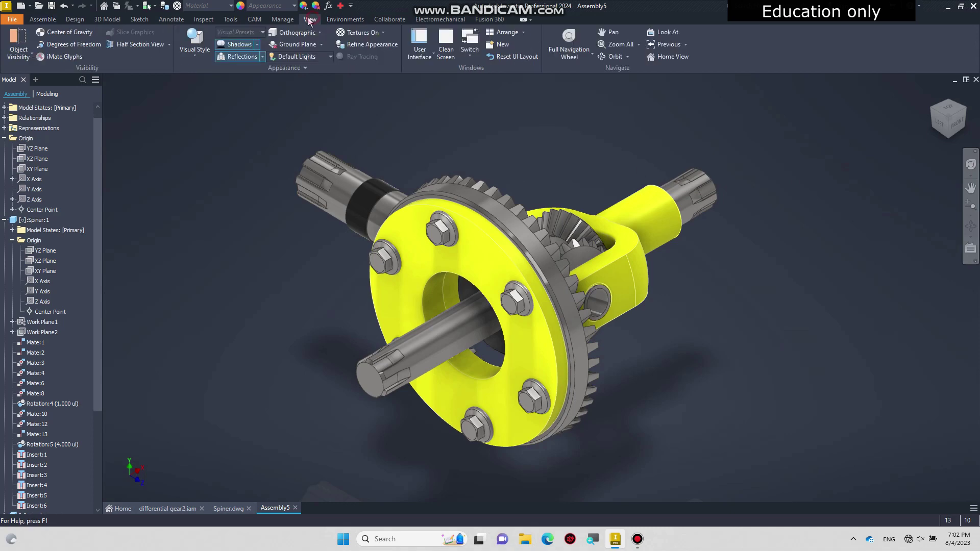
left_click(26, 58)
left_click(28, 70)
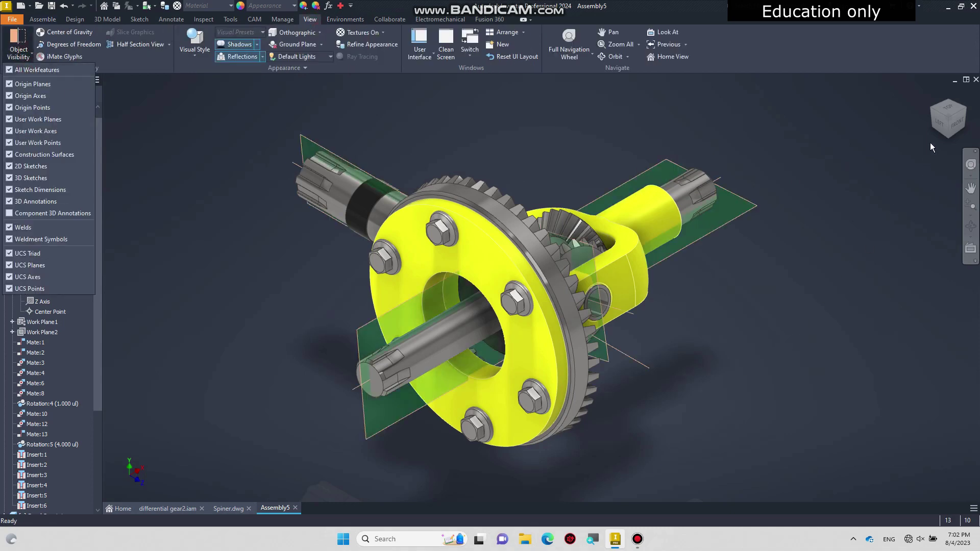
Examine the displayed work planes around the gears and highlight the assembly's XZ plane for reference
left_click(965, 113)
left_click(966, 109)
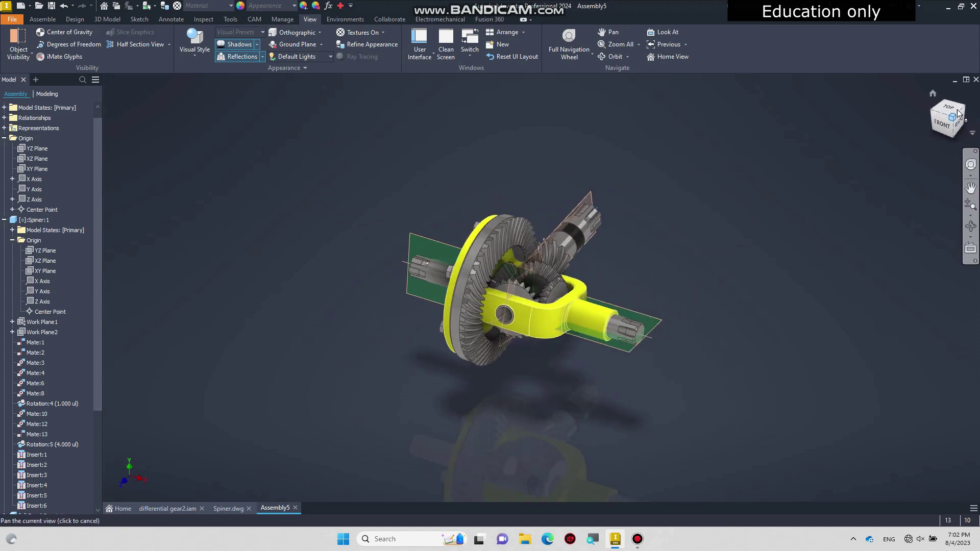
key("F2")
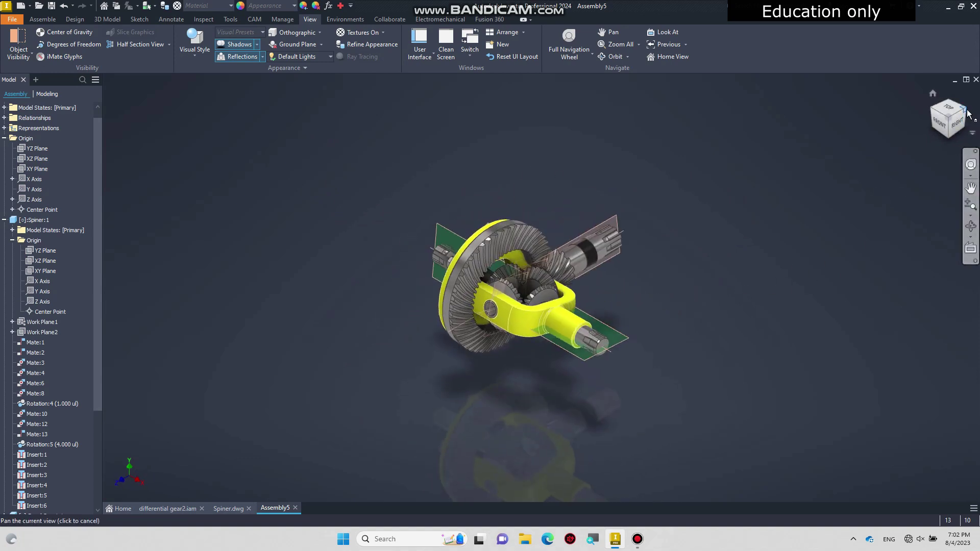
left_click(968, 113)
scroll(663, 311, "down", 5)
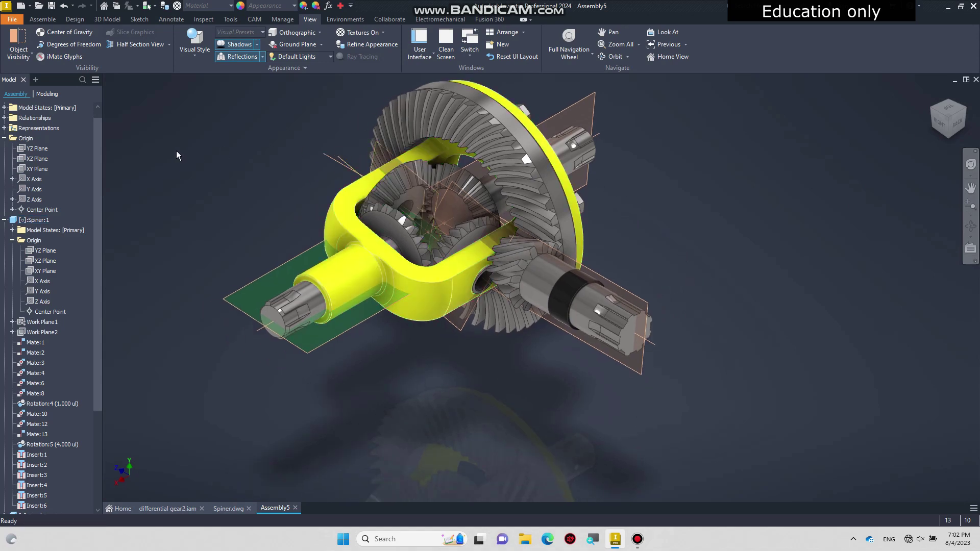
left_click(37, 158)
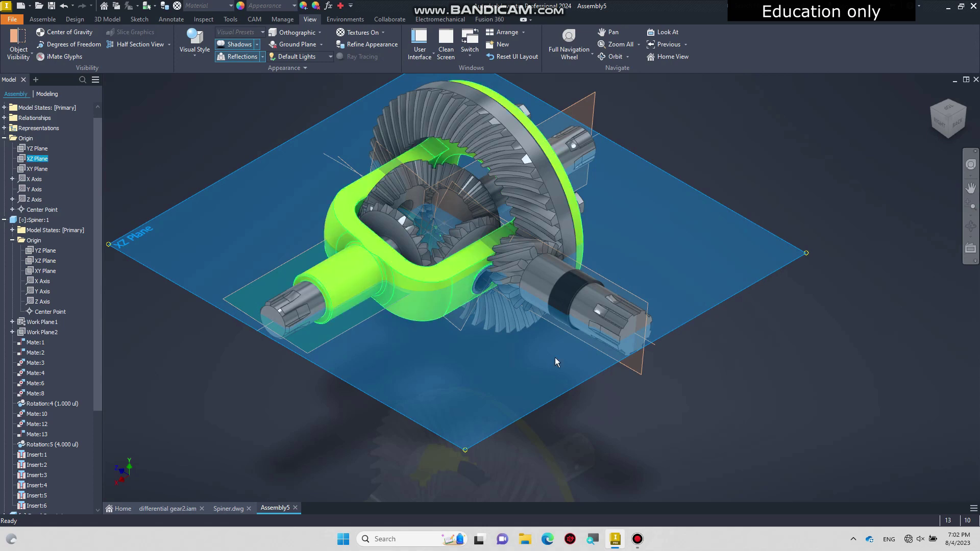
left_click(714, 394)
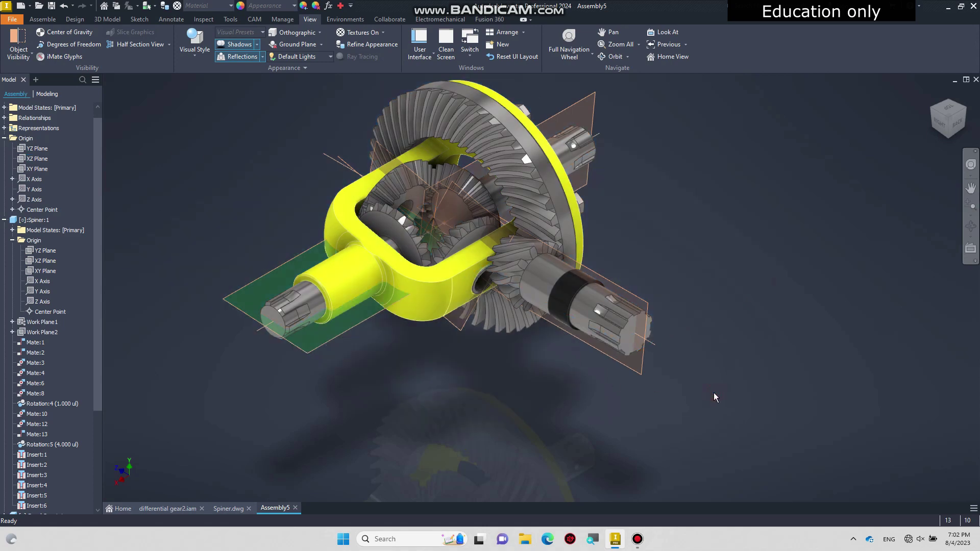
Add a 0 deg directed Angle constraint between the pinion shaft's lengthwise work plane and the assembly's YZ plane
left_click(42, 19)
left_click(160, 43)
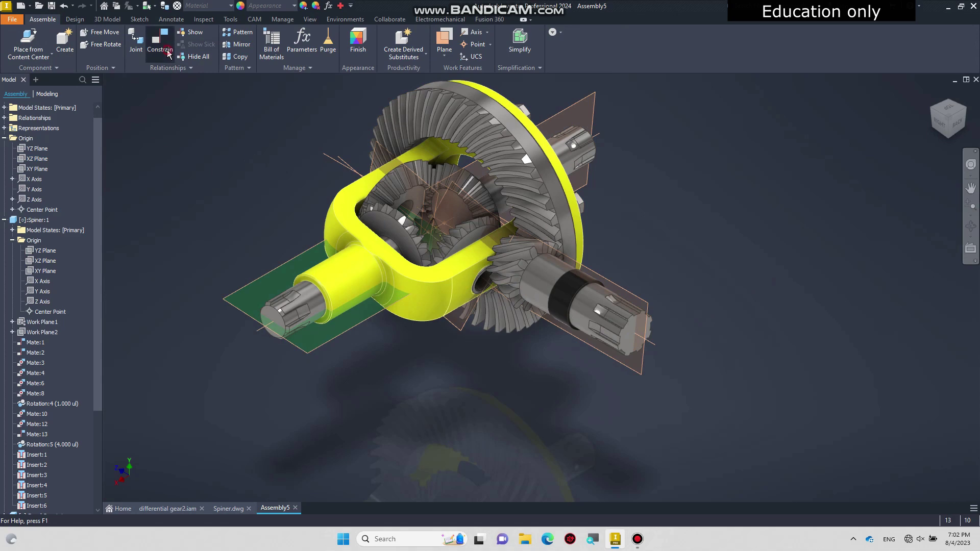
left_click(222, 388)
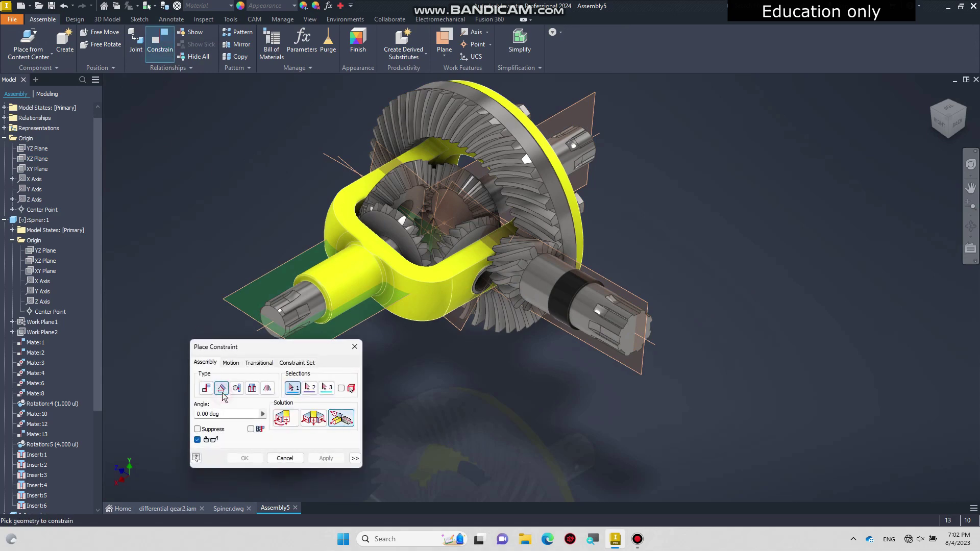
left_click(288, 427)
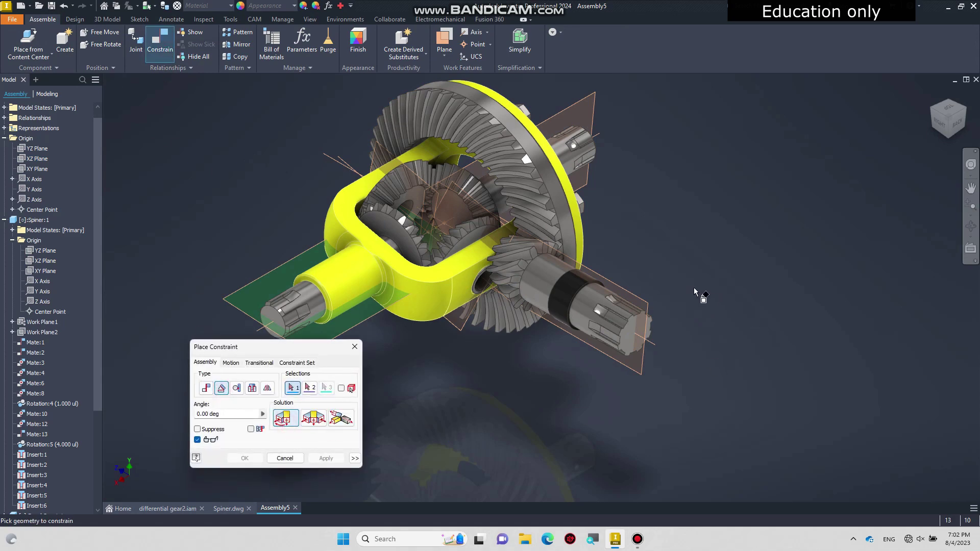
left_click(627, 293)
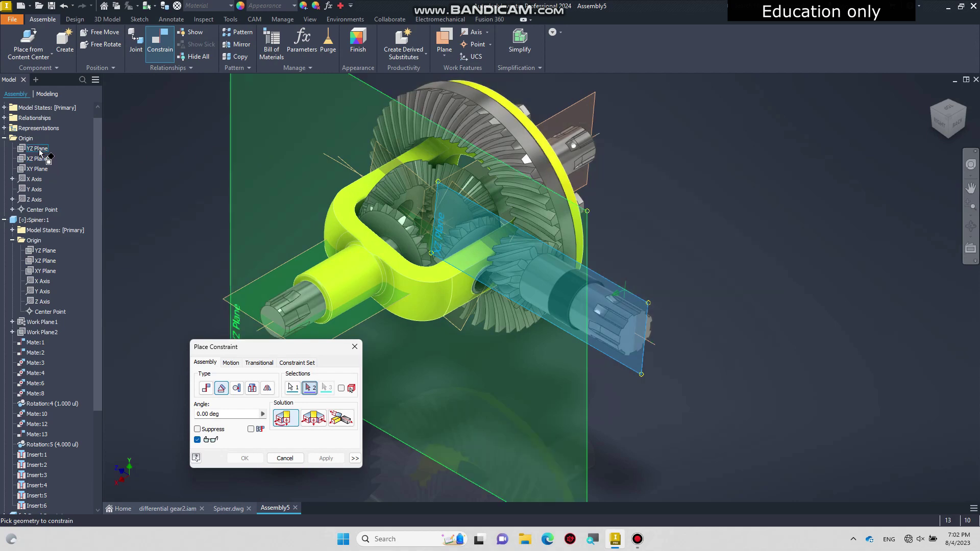
left_click(40, 152)
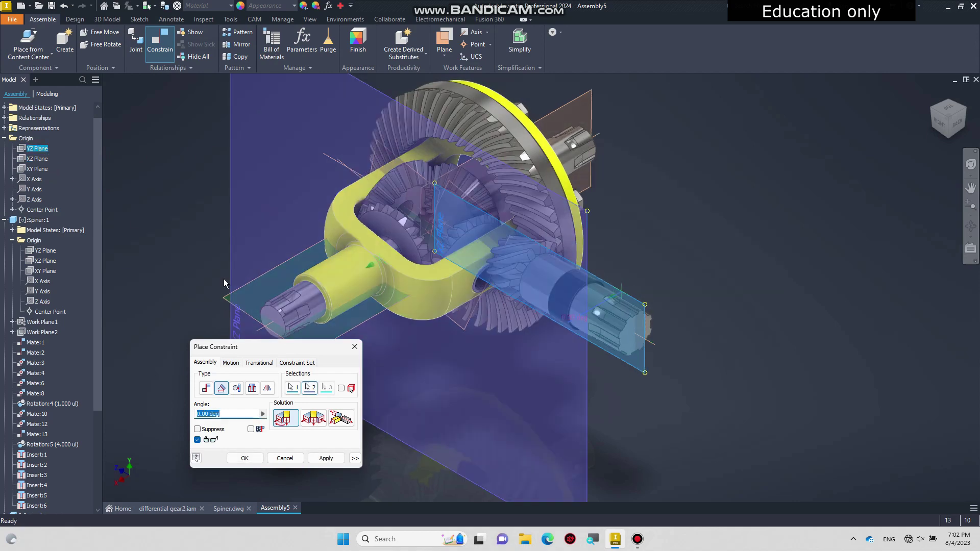
left_click(249, 459)
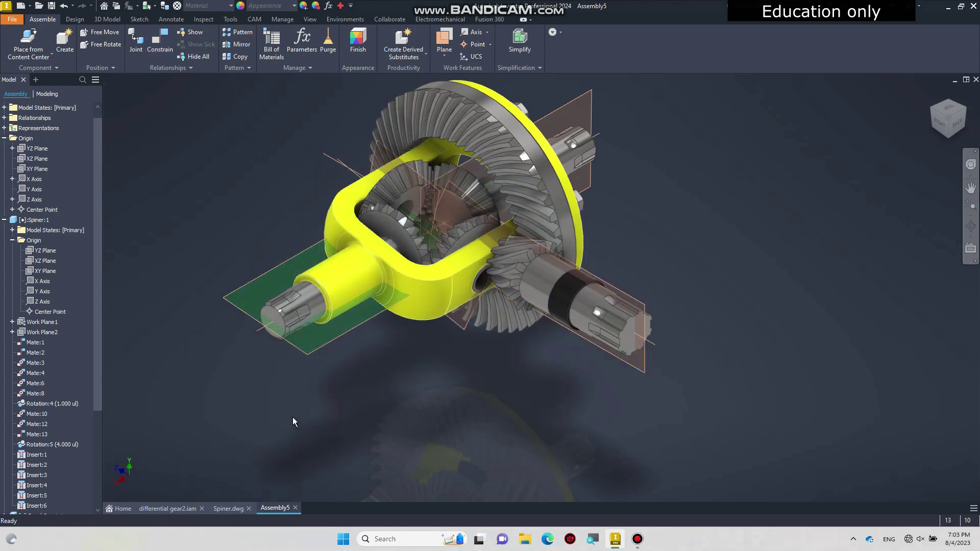
Rename the new angle constraint under the assembly's YZ plane as drive
left_click(13, 149)
left_click(44, 159)
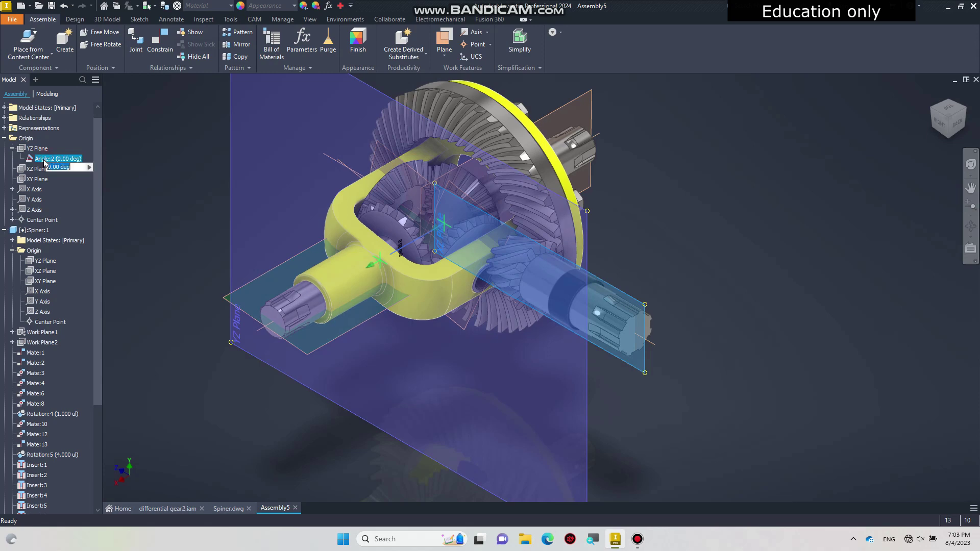
left_click(43, 160)
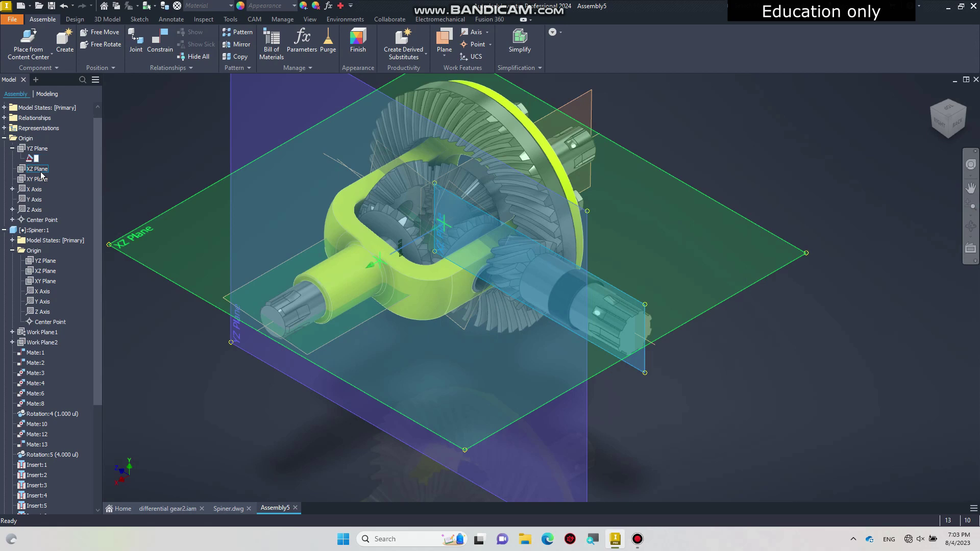
type("drive")
left_click(120, 143)
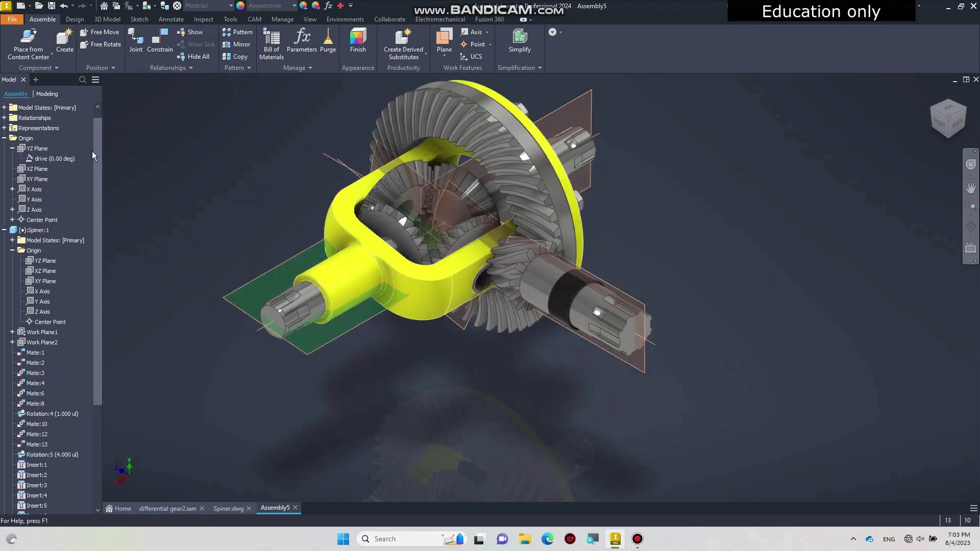
Suppress the drive angle constraint and check its suppression setting
right_click(43, 162)
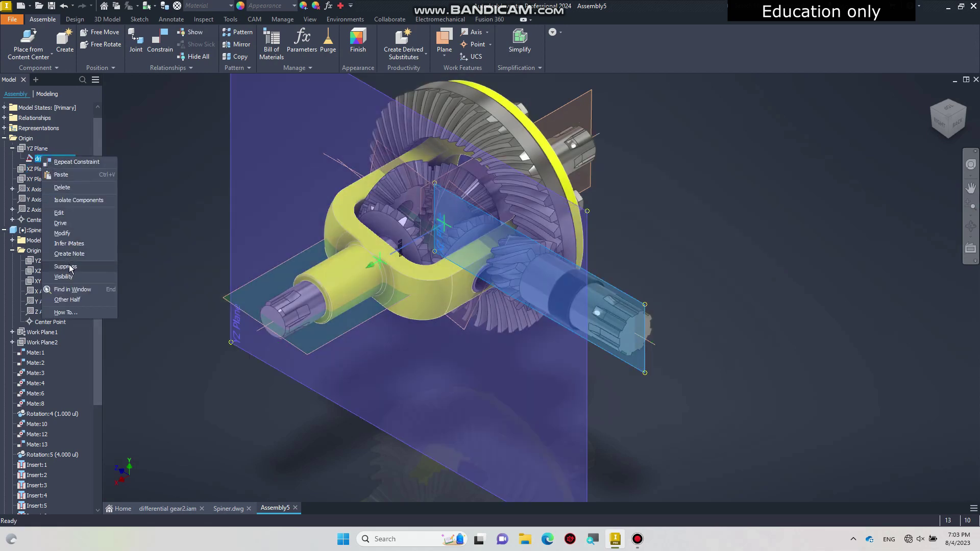
left_click(141, 183)
right_click(60, 159)
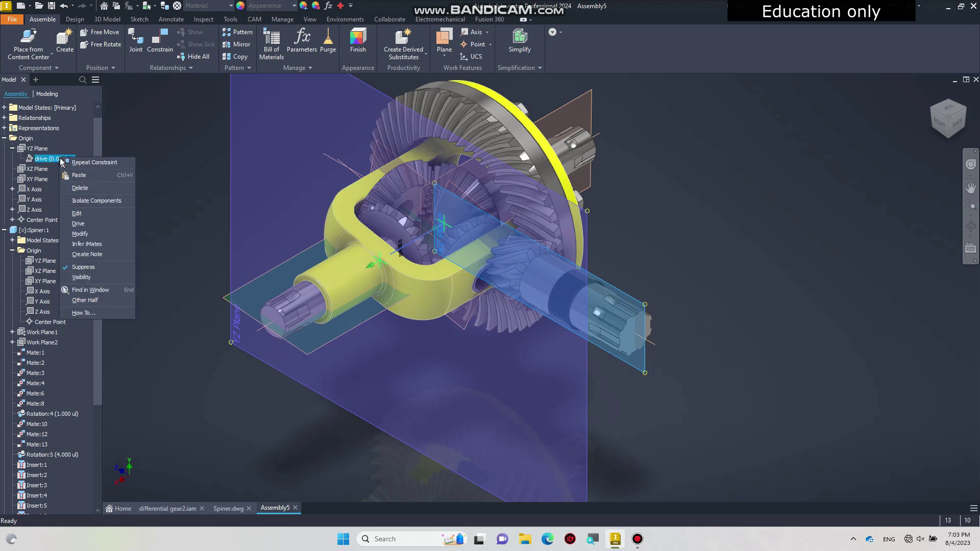
key("Escape")
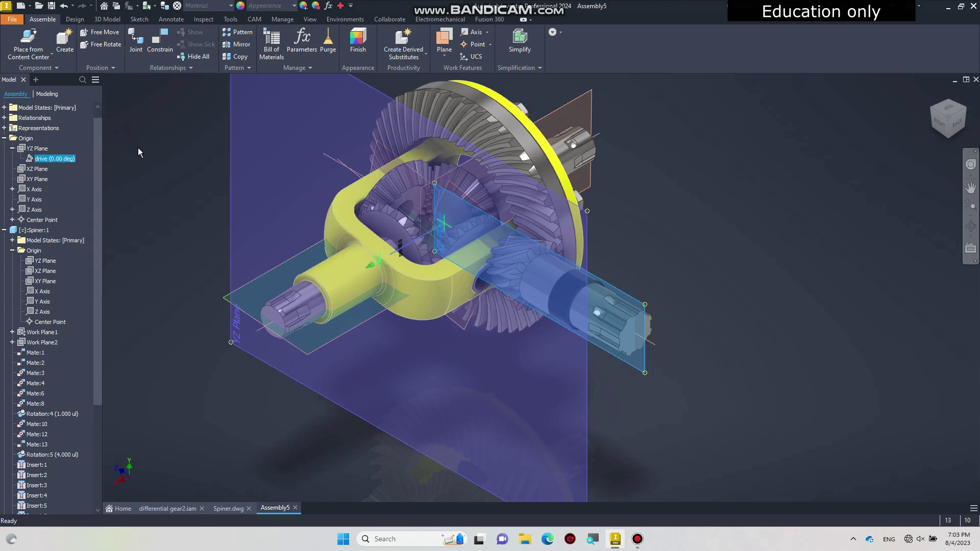
Turn off the visibility of all work features in the assembly
left_click(309, 19)
left_click(27, 58)
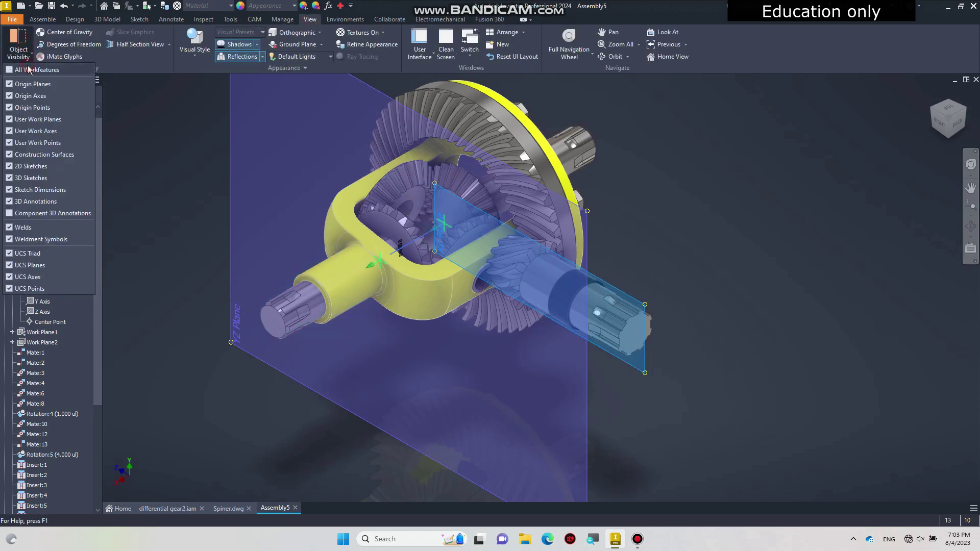
left_click(152, 107)
left_click(168, 119)
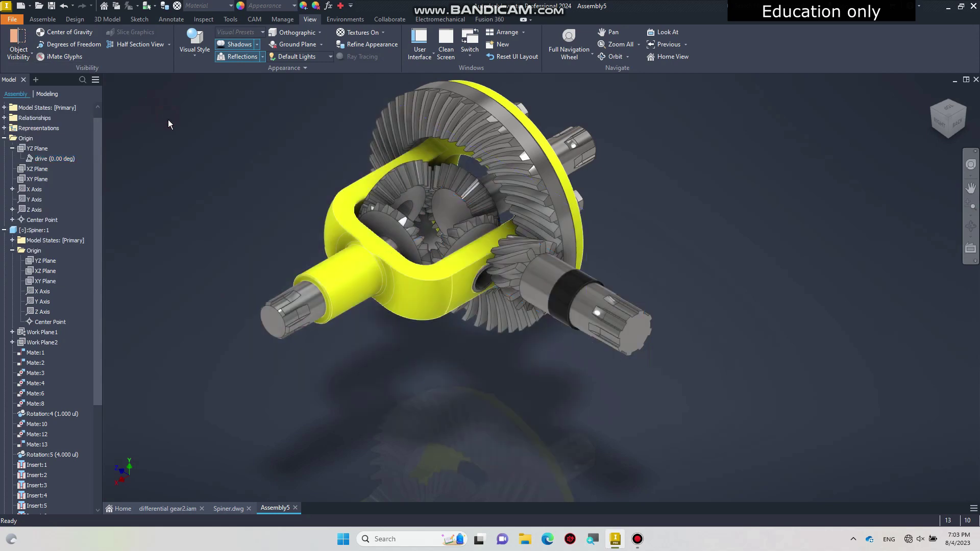
Set up Drive for the drive constraint with an end angle of 359.5, a 0.5 increment and 2 repetitions
left_click(45, 160)
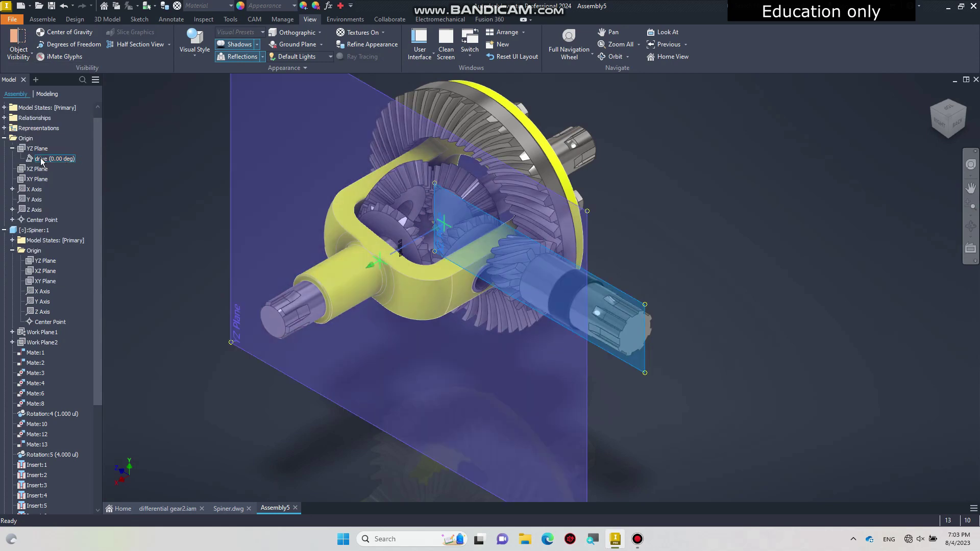
left_click(40, 161)
right_click(40, 162)
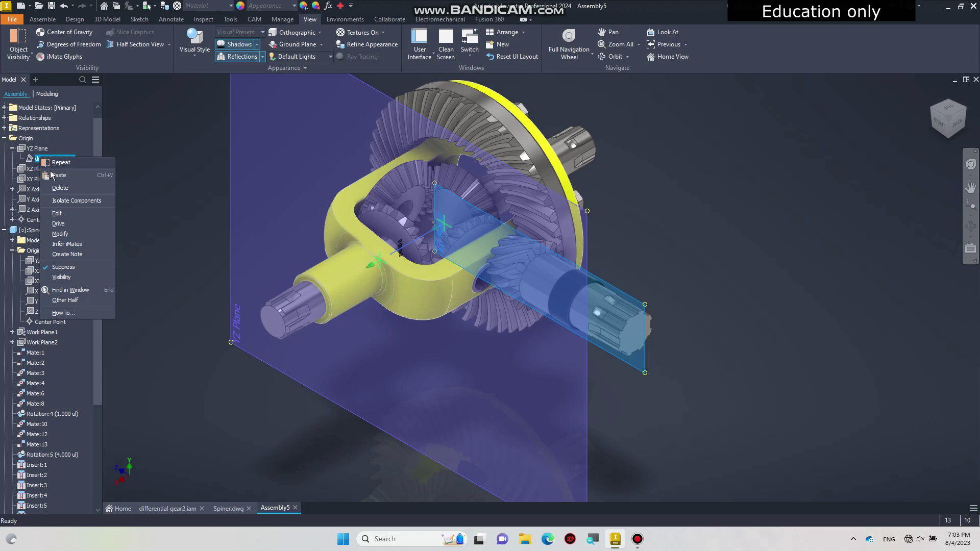
left_click(71, 222)
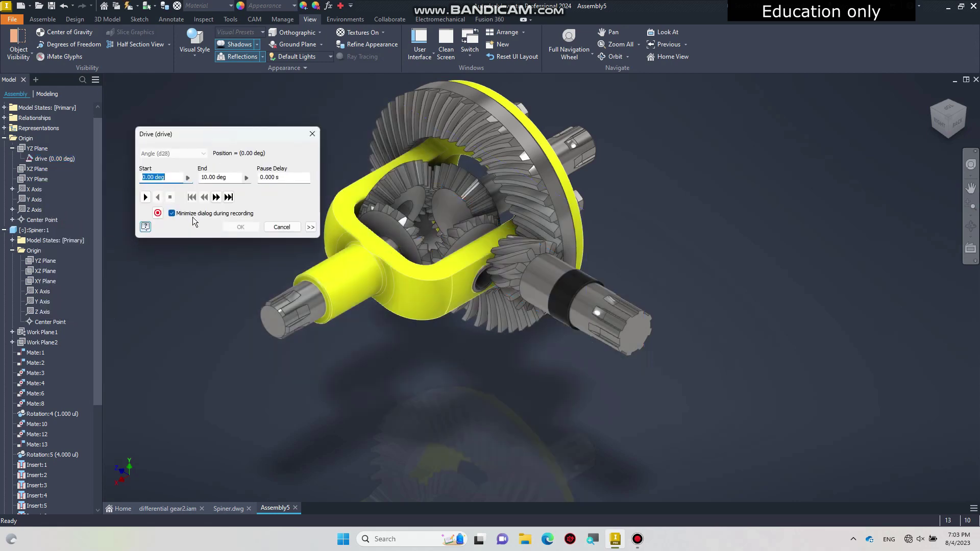
left_click(230, 177)
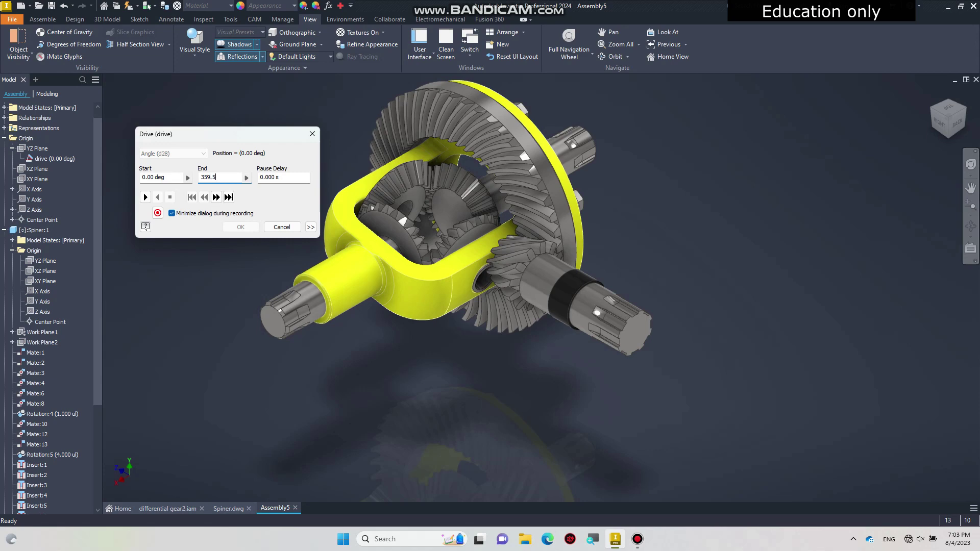
left_click(311, 227)
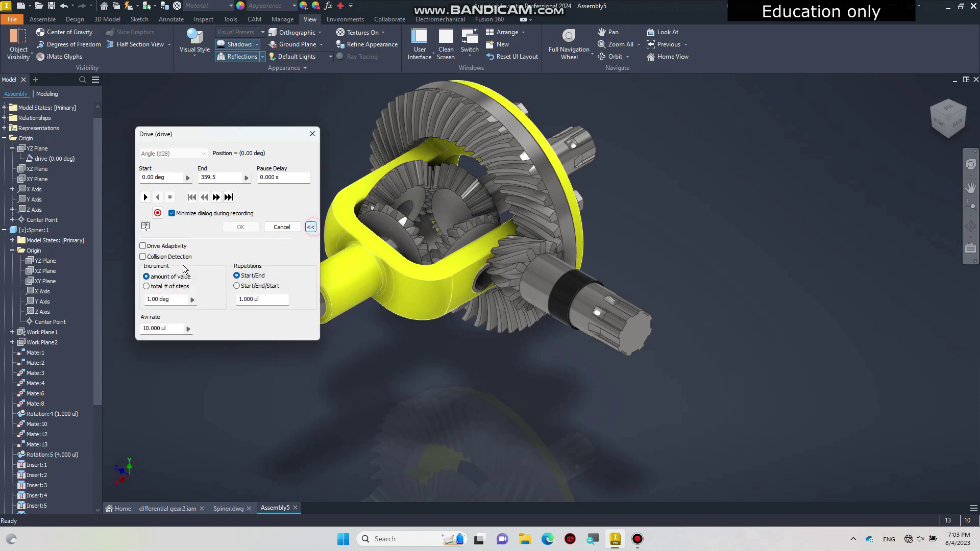
left_click(171, 300)
type("0.5")
left_click(270, 298)
type("2")
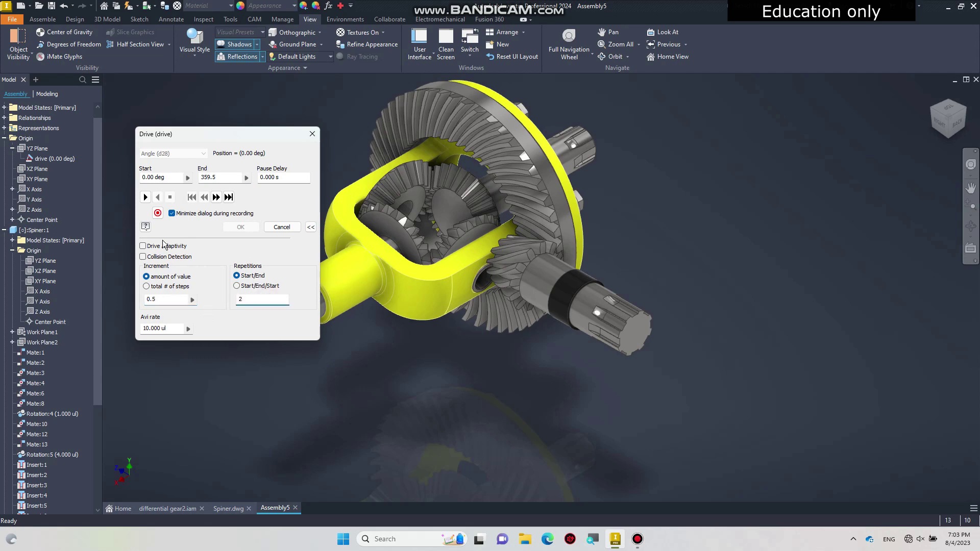
Play the drive animation forward and examine the turning gears and bolted flange from the back, the flange side, the top and the home view
left_click(146, 198)
left_click_drag(196, 128, 88, 62)
middle_click_drag(559, 314, 620, 365)
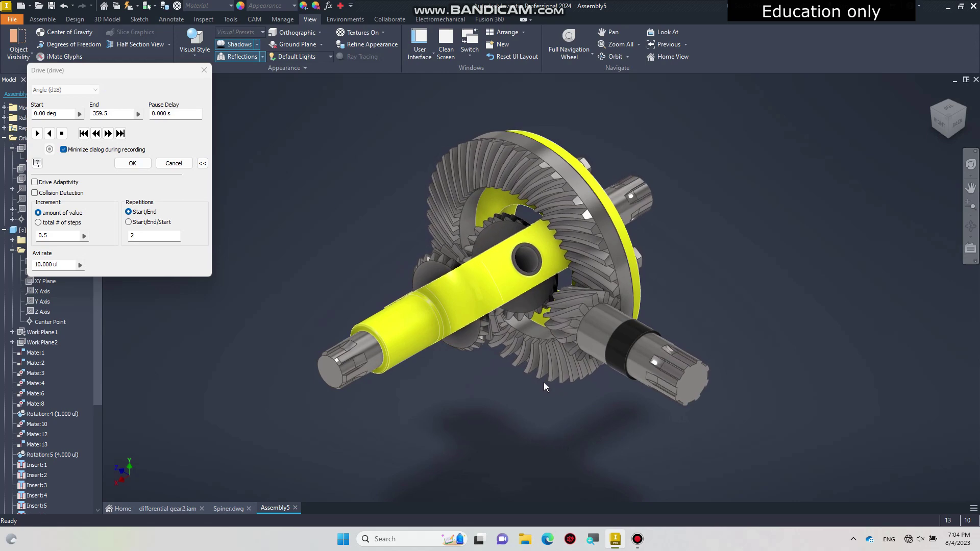
left_click(965, 113)
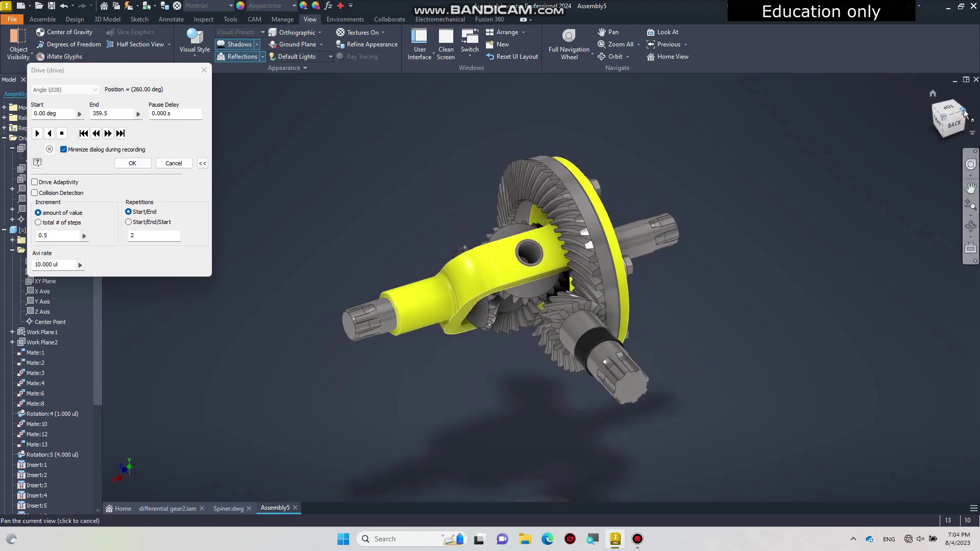
scroll(633, 321, "up", 3)
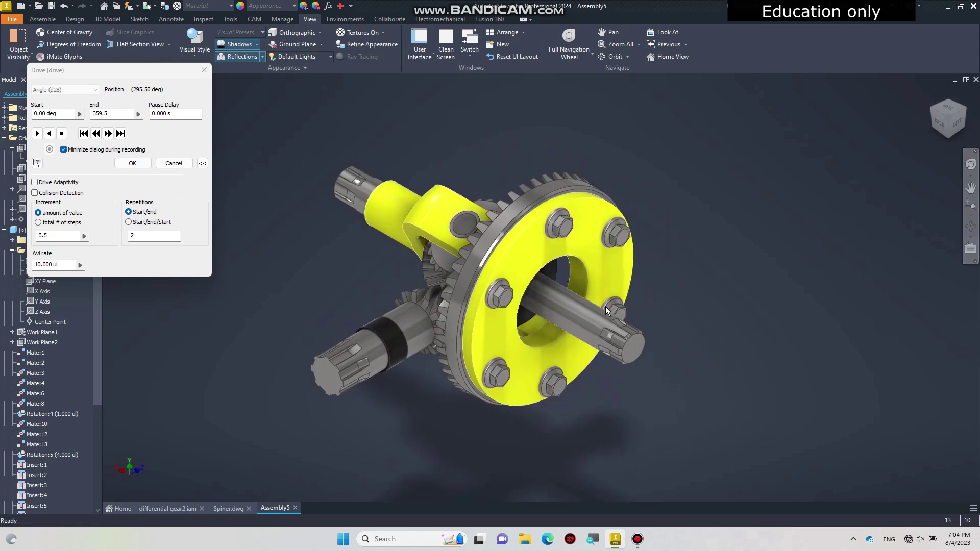
scroll(597, 281, "up", 3)
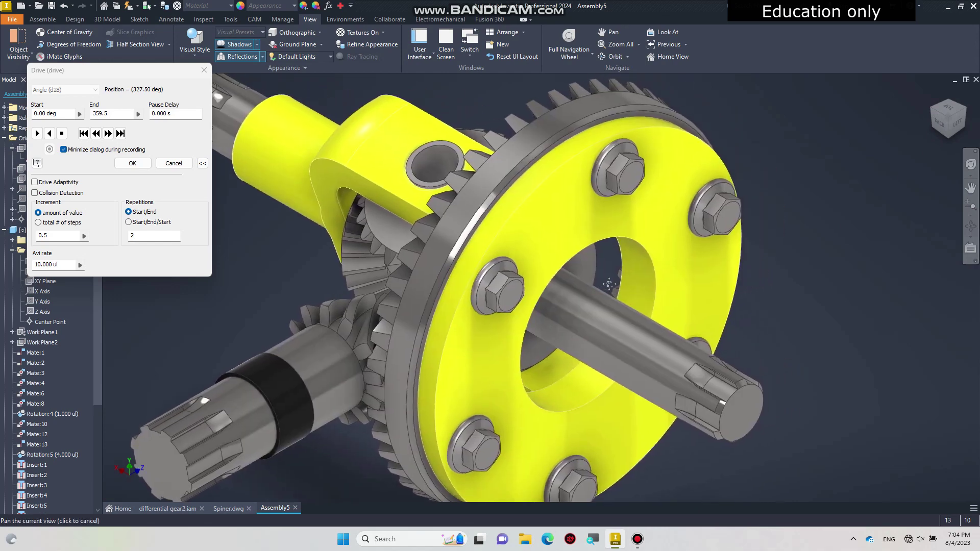
scroll(611, 284, "down", 3)
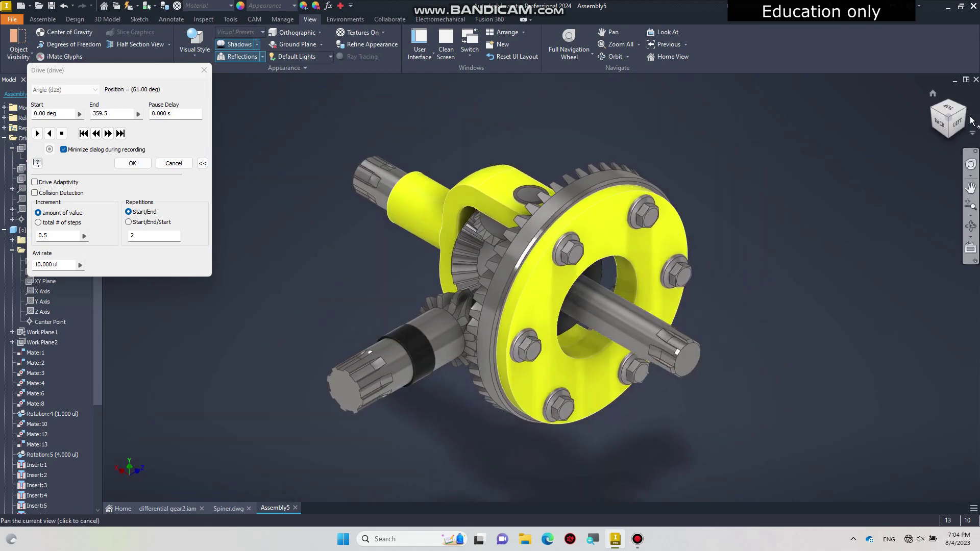
left_click(948, 108)
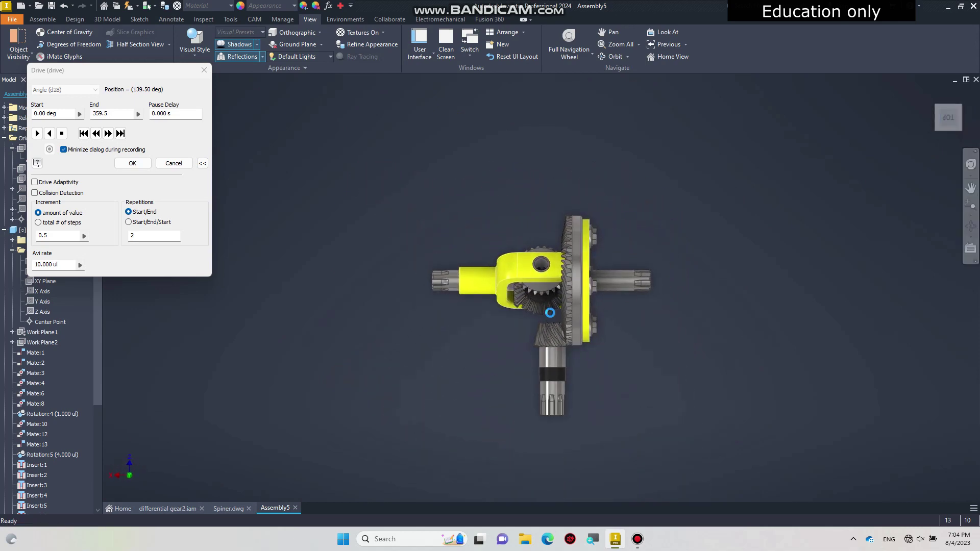
scroll(551, 314, "up", 3)
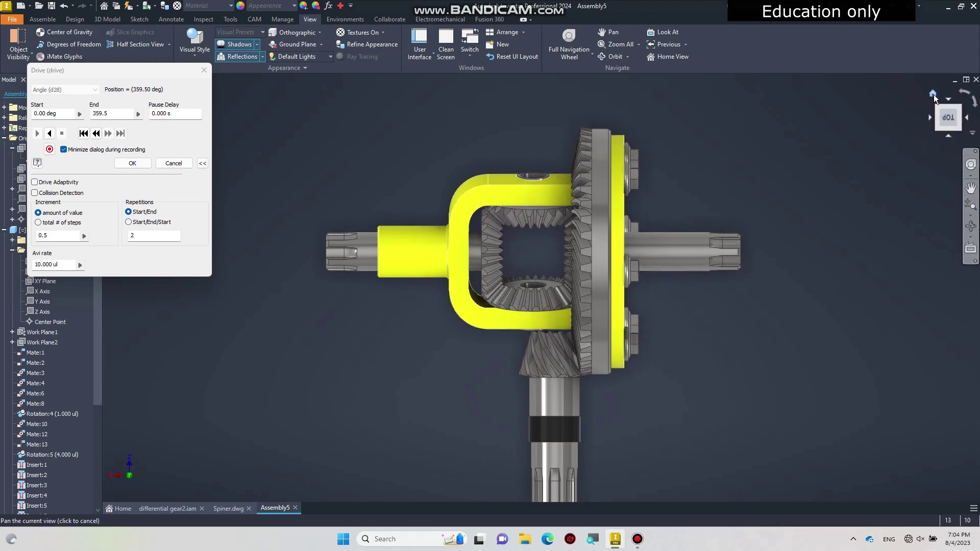
left_click(933, 94)
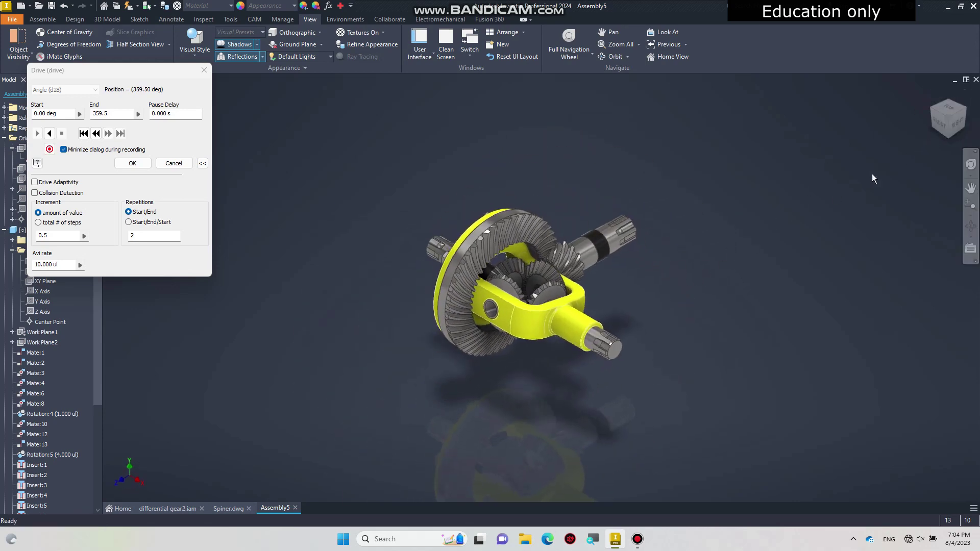